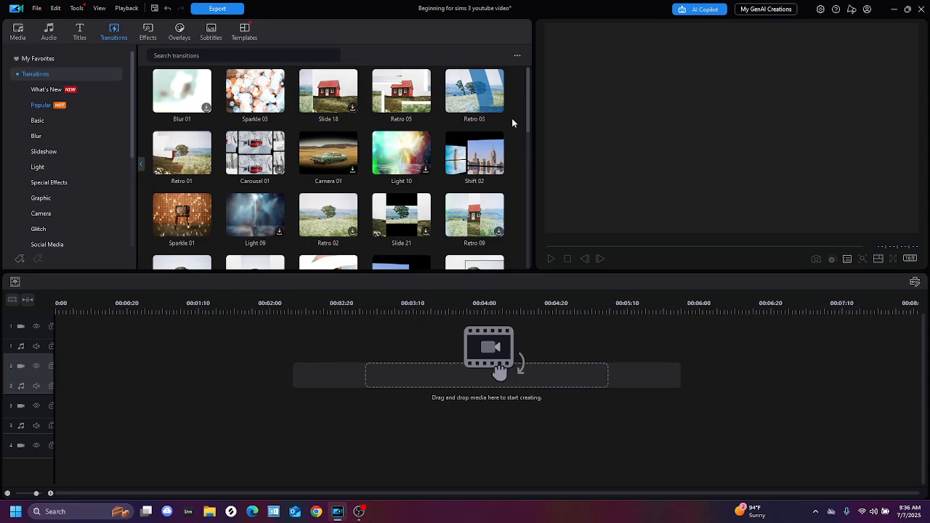
Browse the transition library and try to place the Gaming 09 transition on the empty timeline
scroll(487, 167, "down", 5)
scroll(486, 167, "down", 8)
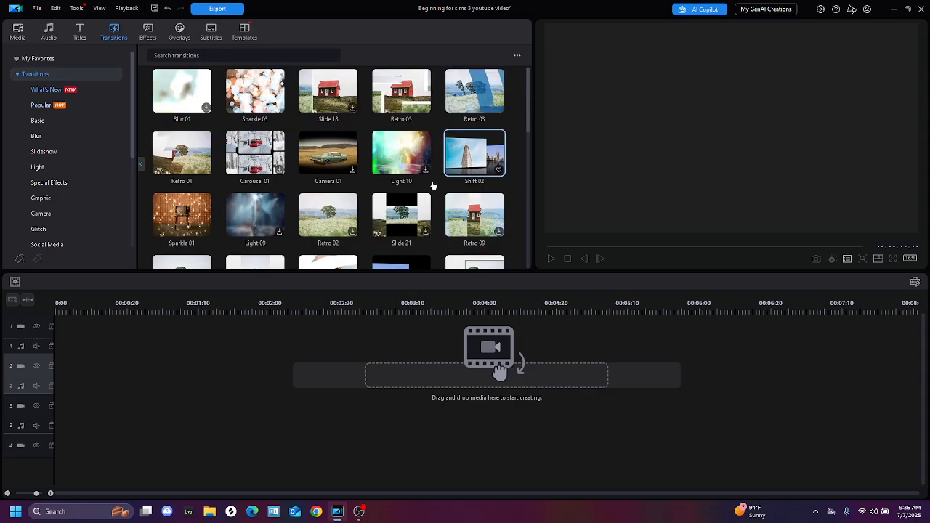
scroll(428, 187, "down", 6)
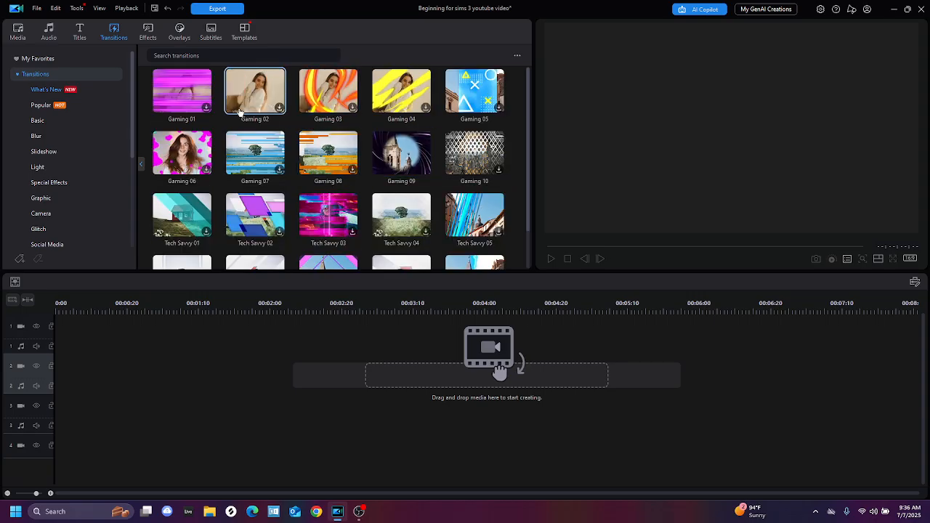
left_click_drag(401, 154, 96, 388)
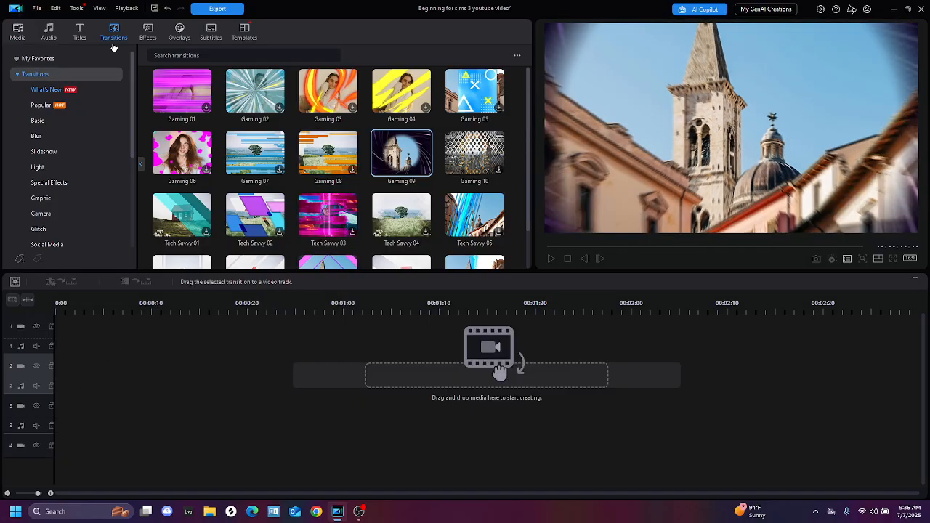
Find the Plain Text 32 title template and add it at the start of video track 2
left_click(79, 36)
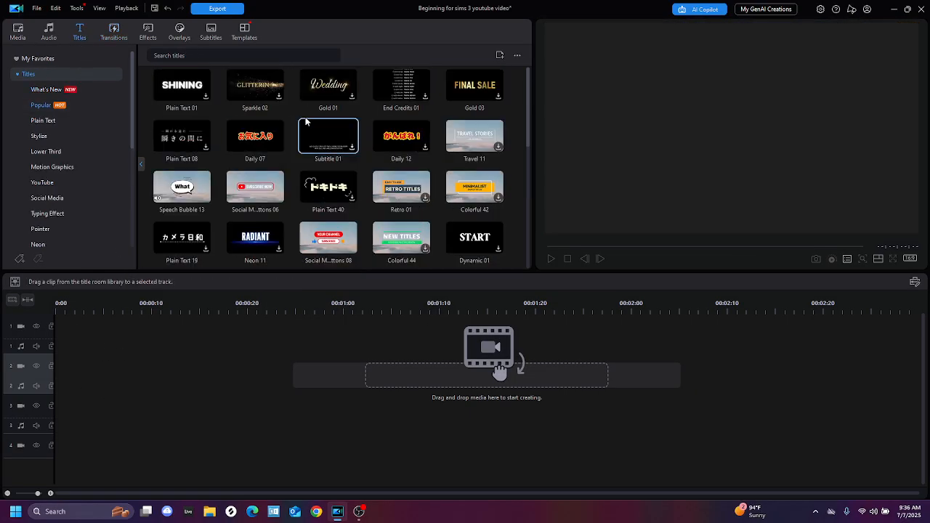
scroll(416, 158, "down", 3)
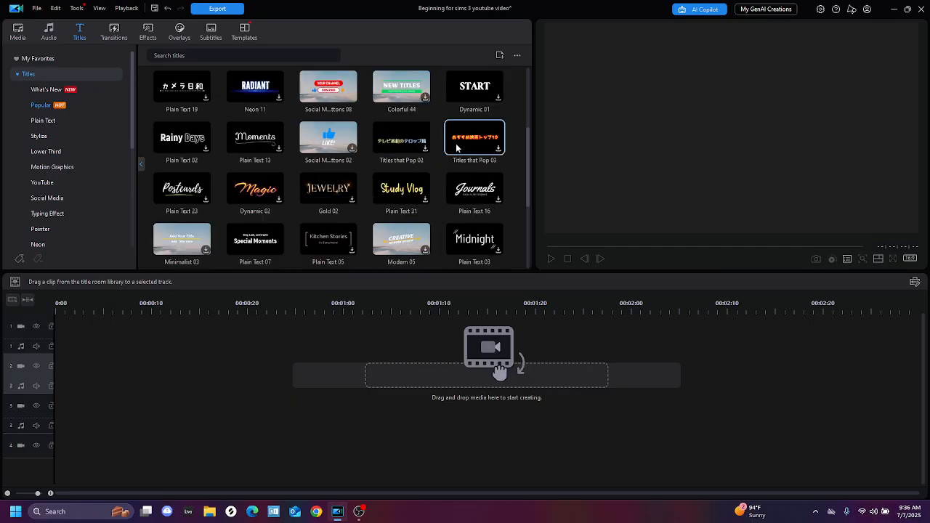
scroll(416, 158, "up", 3)
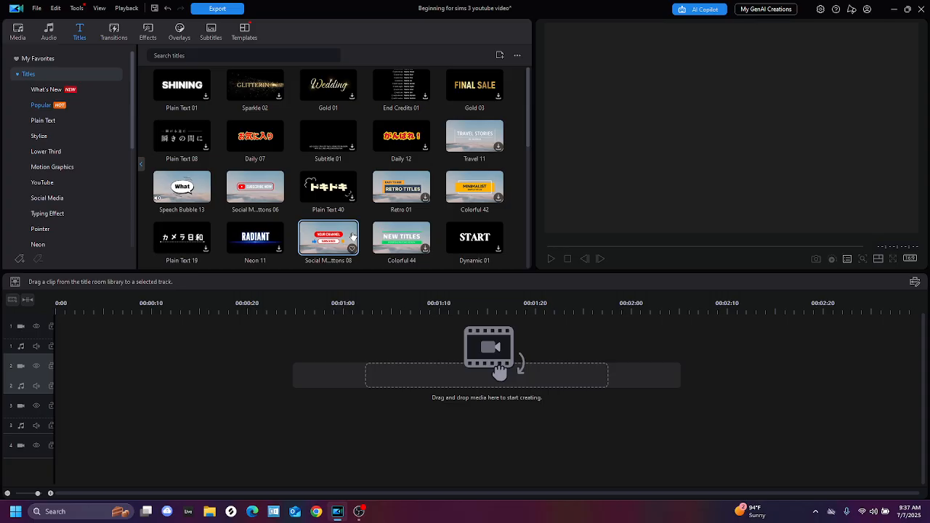
scroll(339, 211, "down", 5)
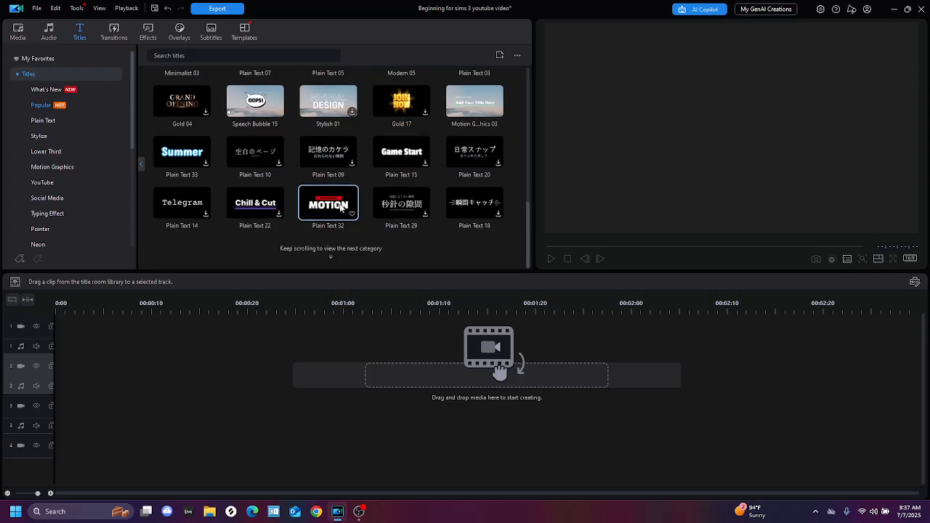
left_click(341, 208)
left_click_drag(328, 204, 49, 371)
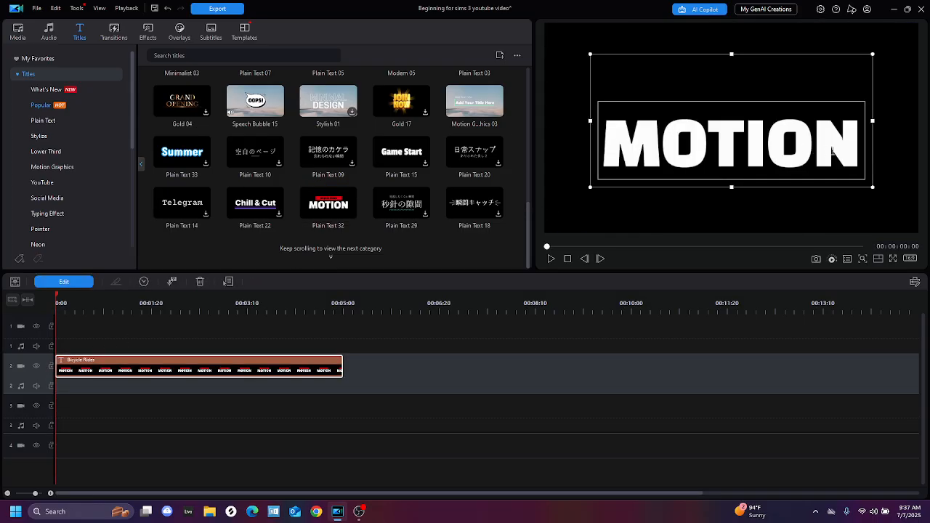
Replace the MOTION text with "Sims 3" and "Part 5" on two lines and fit the text inside the frame
left_click_drag(832, 150, 475, 158)
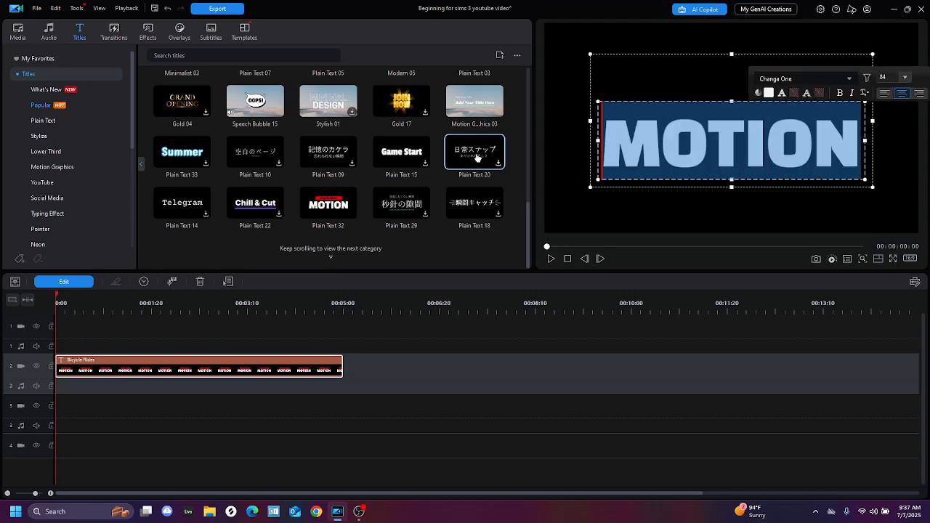
type("Sims e3")
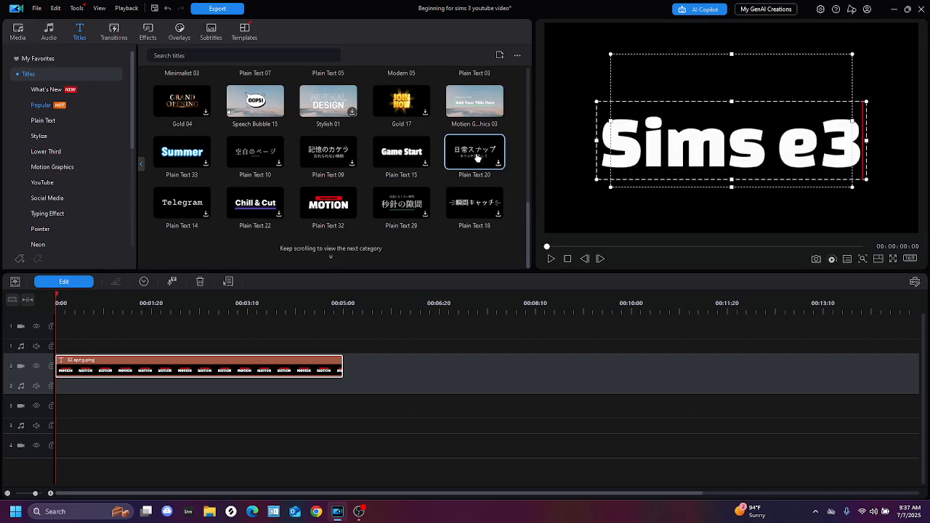
key("BackSpace")
key("BackSpace")
type("3")
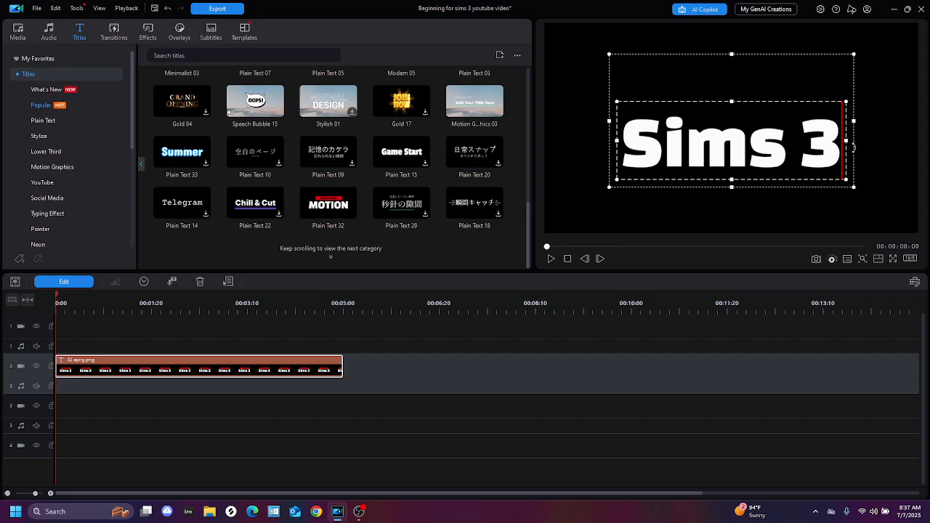
key("Return")
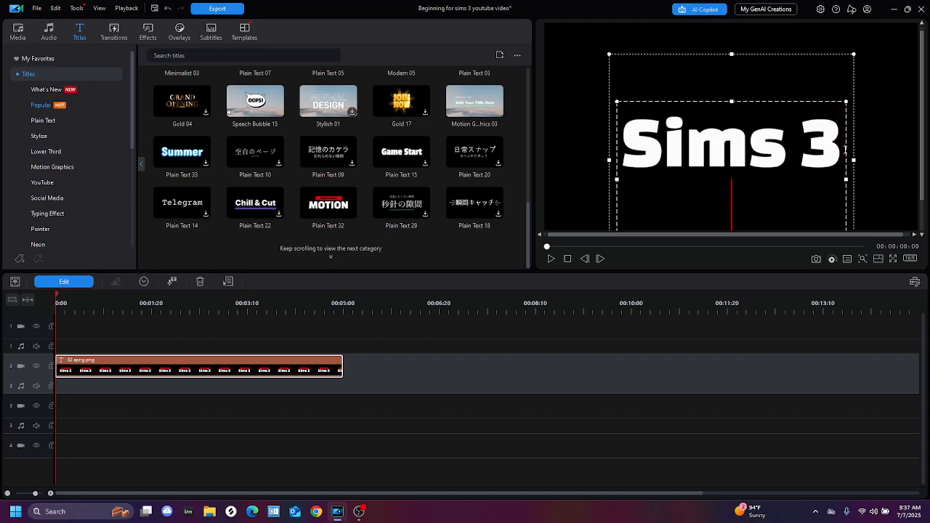
type("Part 5")
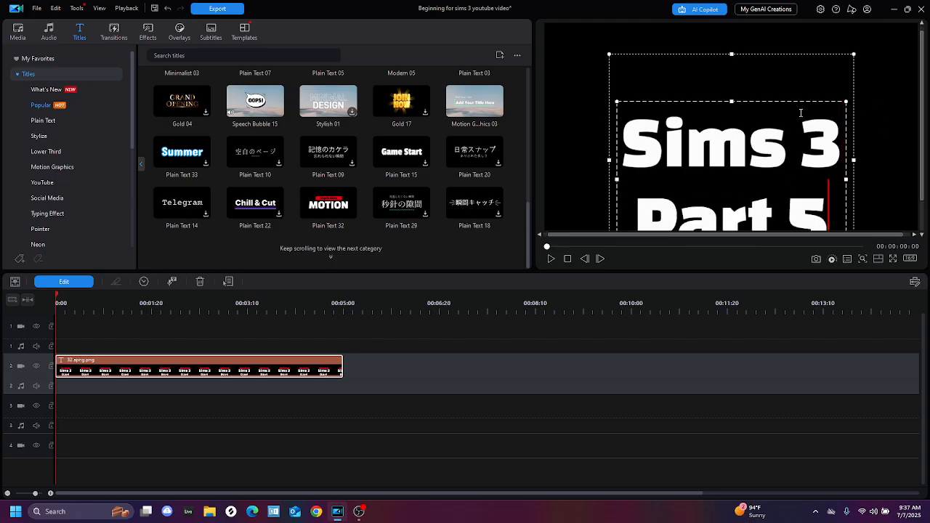
left_click_drag(731, 100, 700, 79)
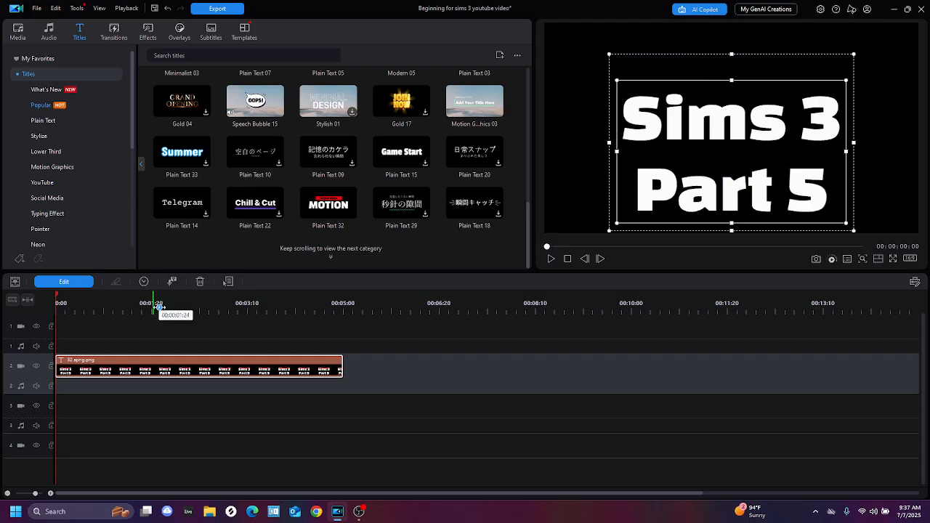
Preview the title and rearrange it so the red banner and its caption sit above the two-line main text without overlapping
left_click(550, 259)
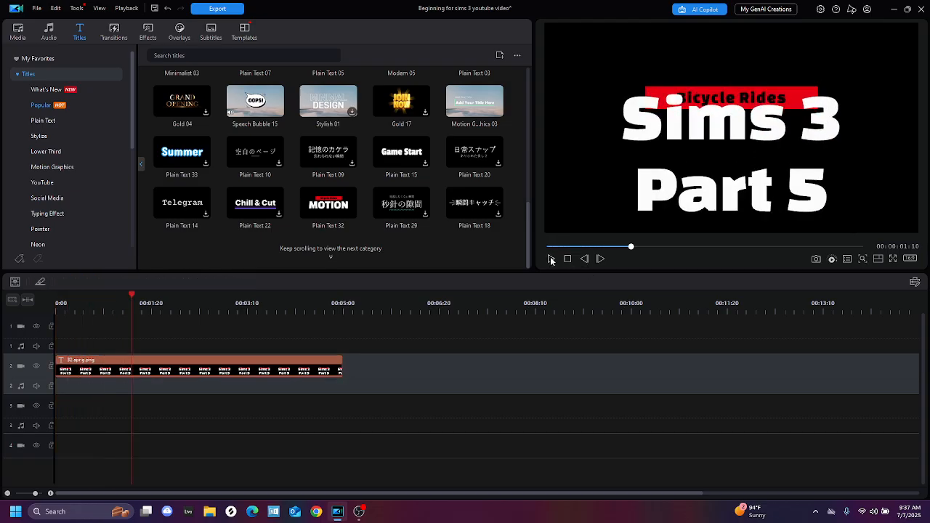
left_click(741, 100)
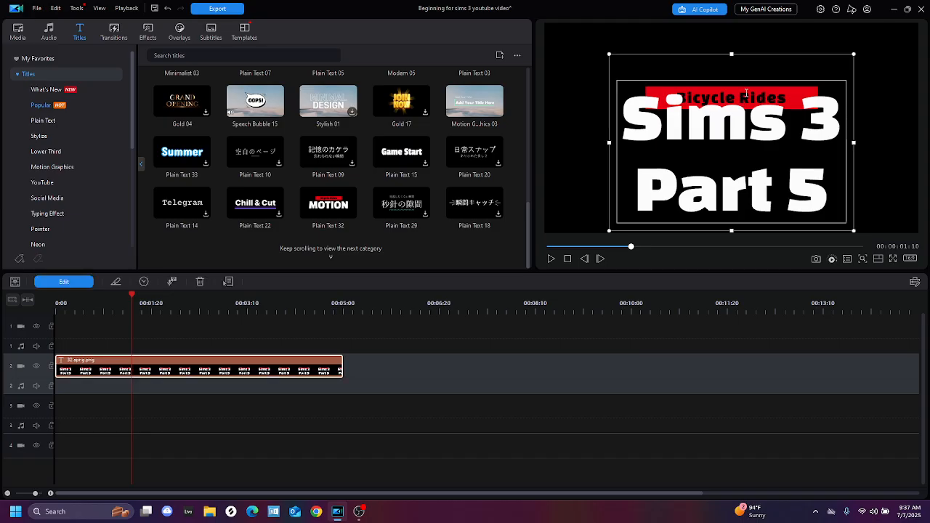
left_click(746, 93)
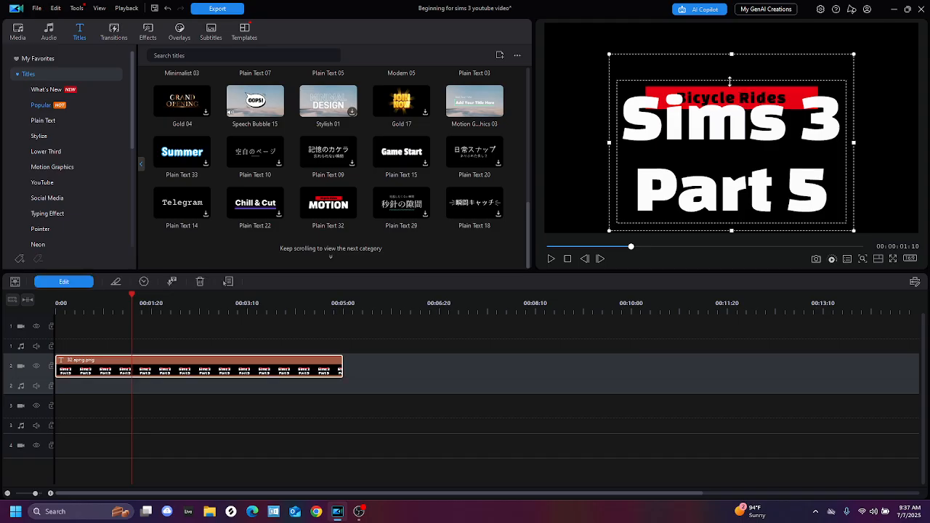
mouse_move(730, 81)
left_mouse_down()
mouse_move(722, 107)
mouse_move(734, 64)
left_mouse_up()
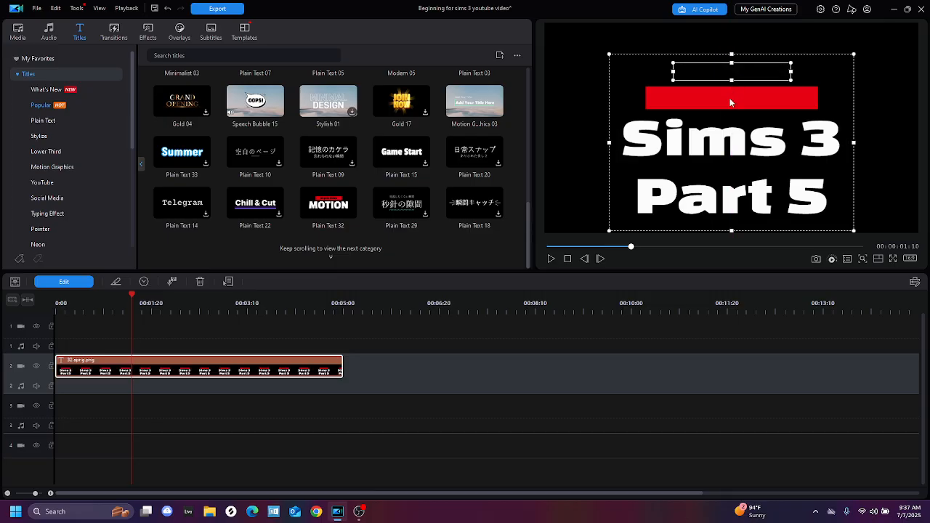
left_click_drag(647, 61, 641, 37)
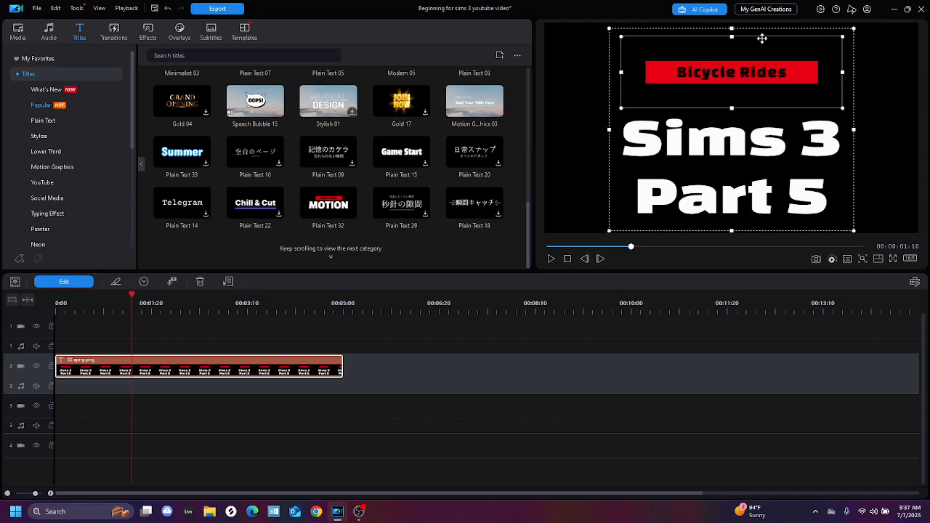
left_click_drag(761, 37, 764, 38)
left_click(750, 109)
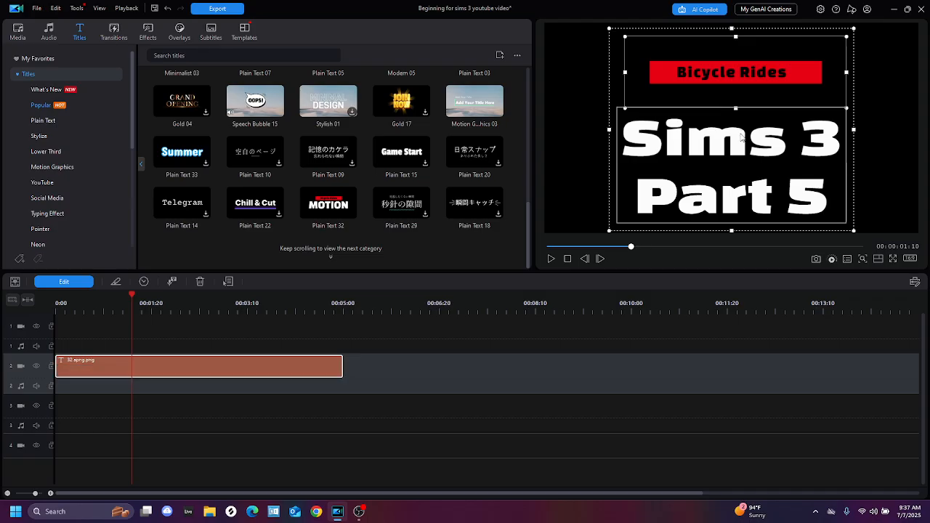
left_click_drag(750, 107, 754, 100)
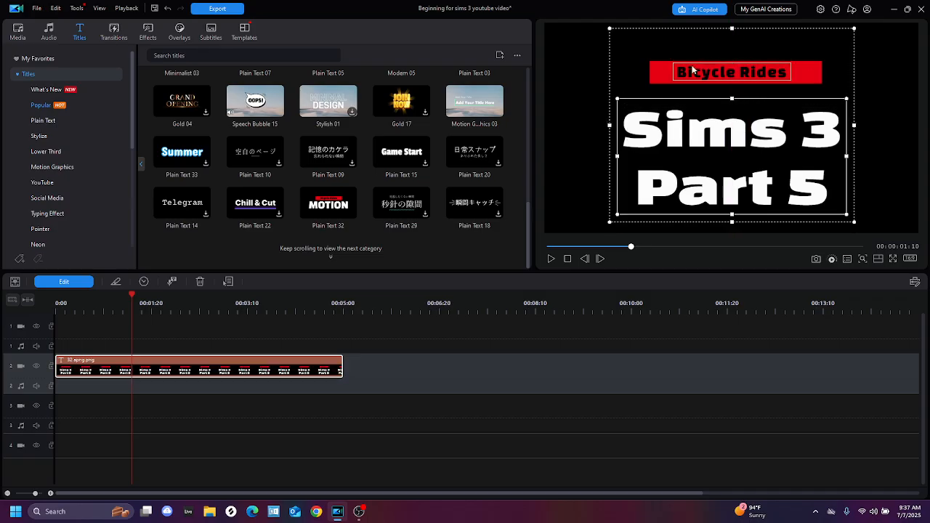
Replace the "Bicycle Rides" caption on the red banner with the creator's full name
left_click(659, 67)
left_click_drag(786, 71, 637, 73)
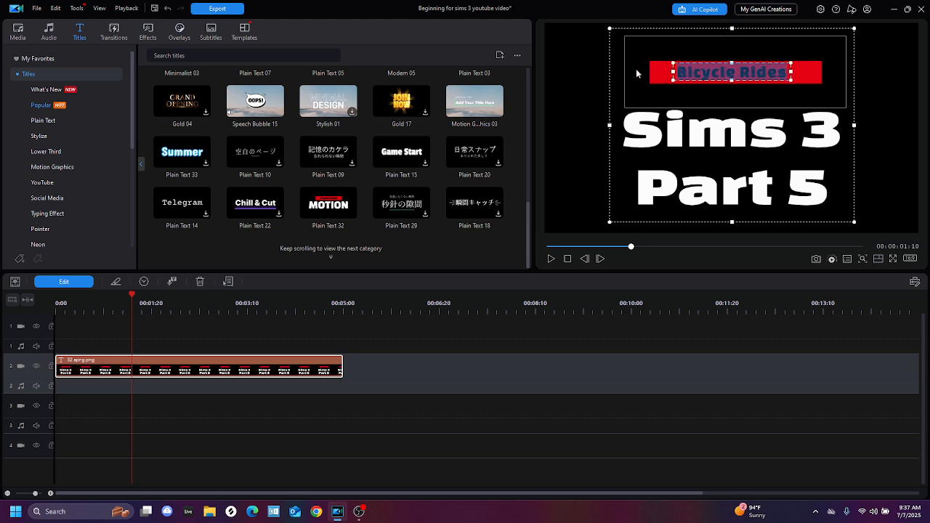
type("Aimee")
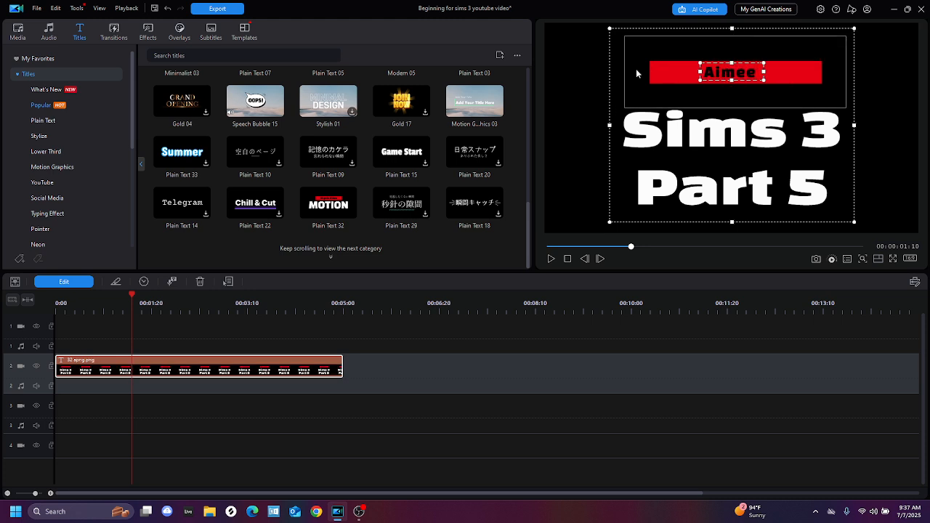
type(" Haski")
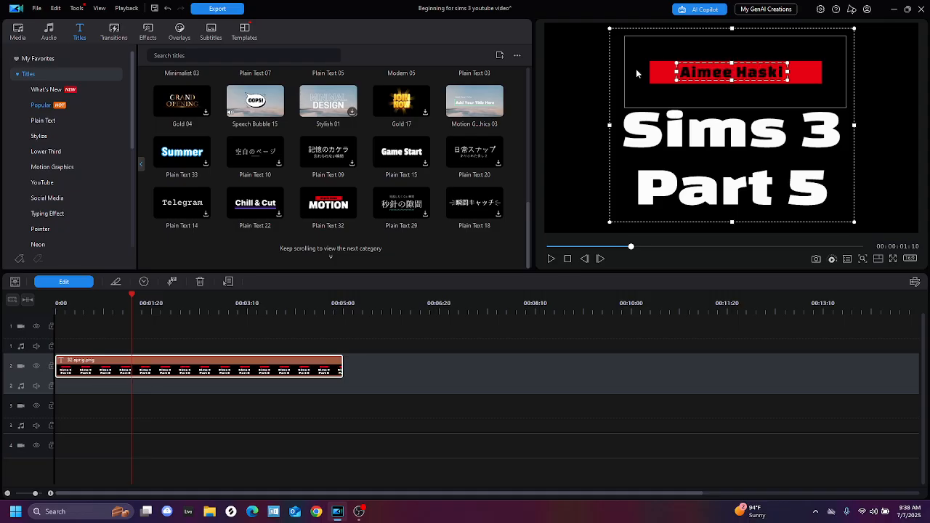
type("ns")
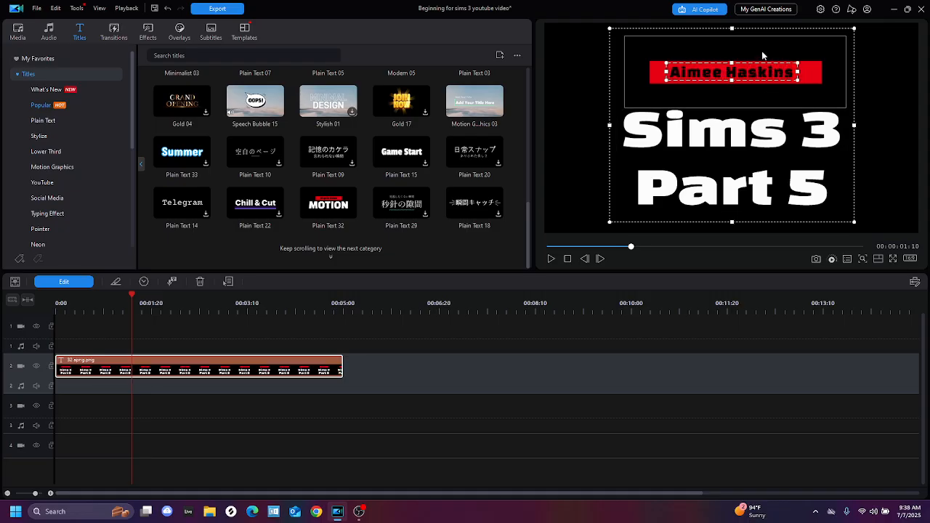
Make the red banner taller upward and realign the name caption and the main title to suit it
left_click(653, 72)
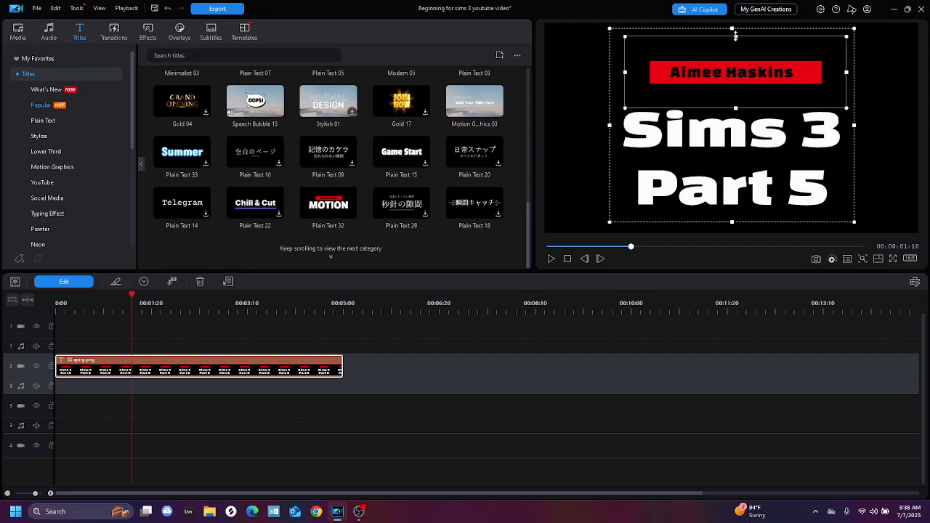
left_click_drag(735, 35, 736, 13)
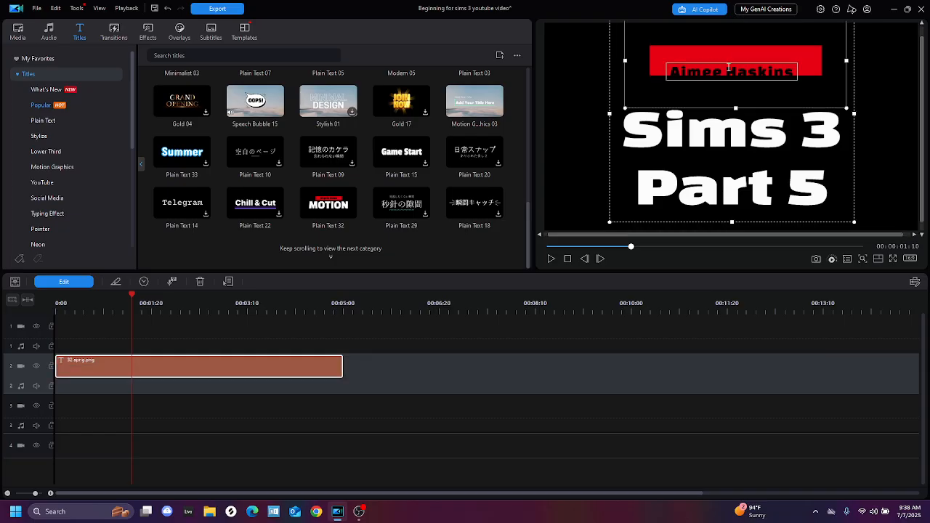
left_click(728, 67)
left_click_drag(737, 63, 743, 56)
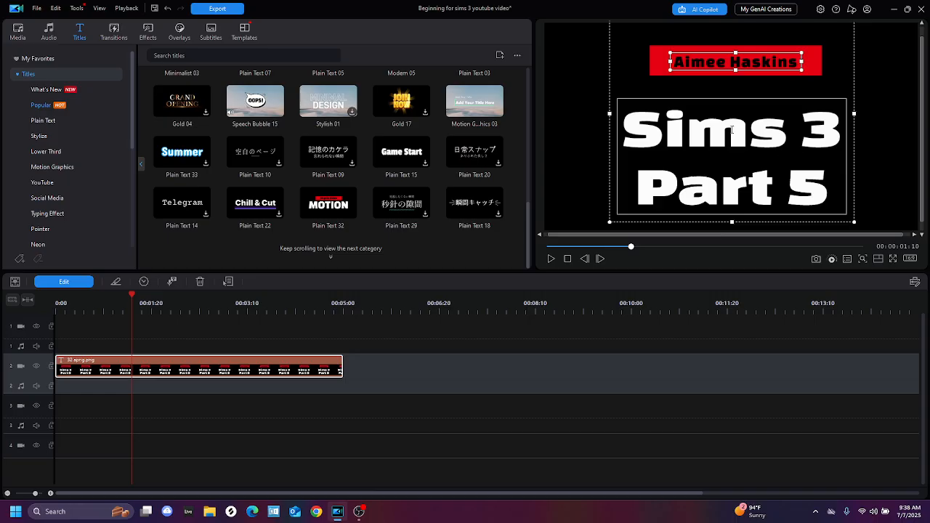
left_click(745, 102)
left_click_drag(757, 99, 760, 90)
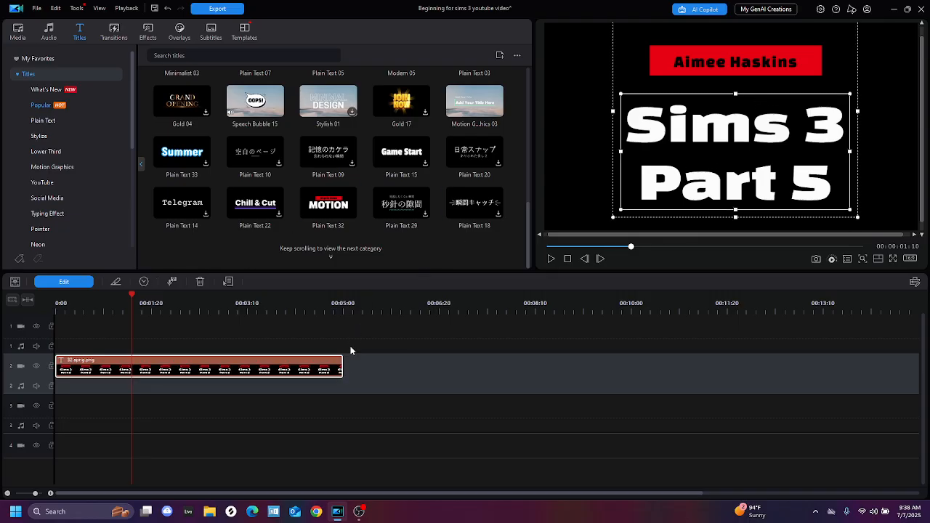
Play the title clip from the start to check its animation and layout
mouse_move(337, 363)
left_mouse_down()
mouse_move(395, 365)
mouse_move(340, 372)
left_mouse_up()
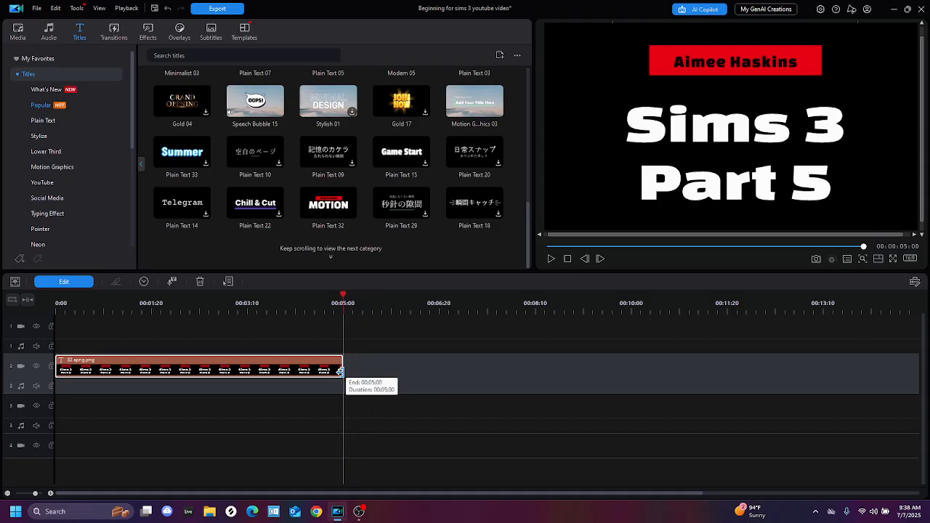
left_click_drag(341, 295, 54, 305)
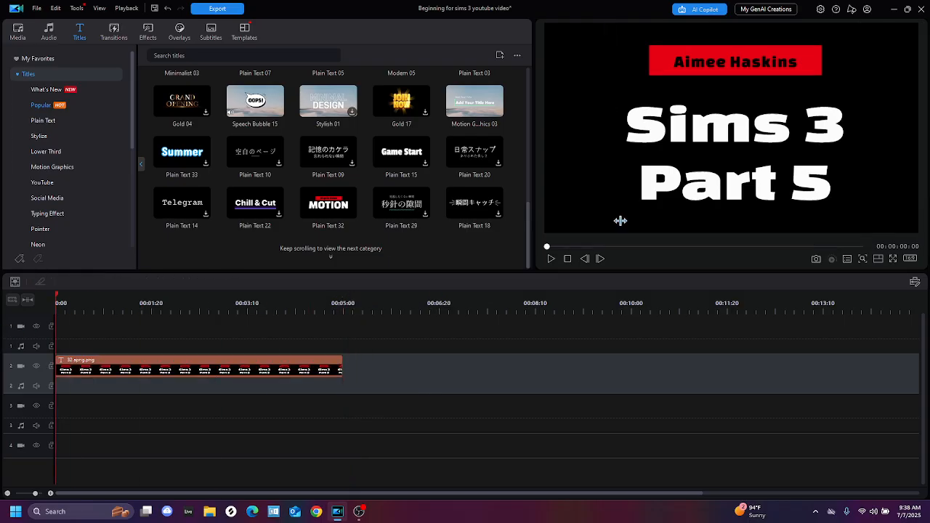
left_click(552, 259)
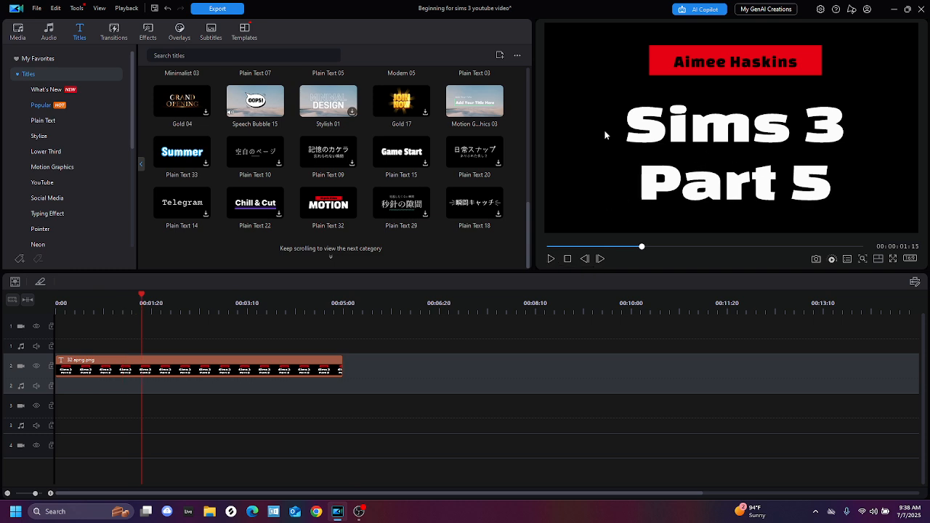
Select the whole "Sims 3 Part 5" main text and set its font color to red #FF0000
right_click(679, 127)
double_click(636, 121)
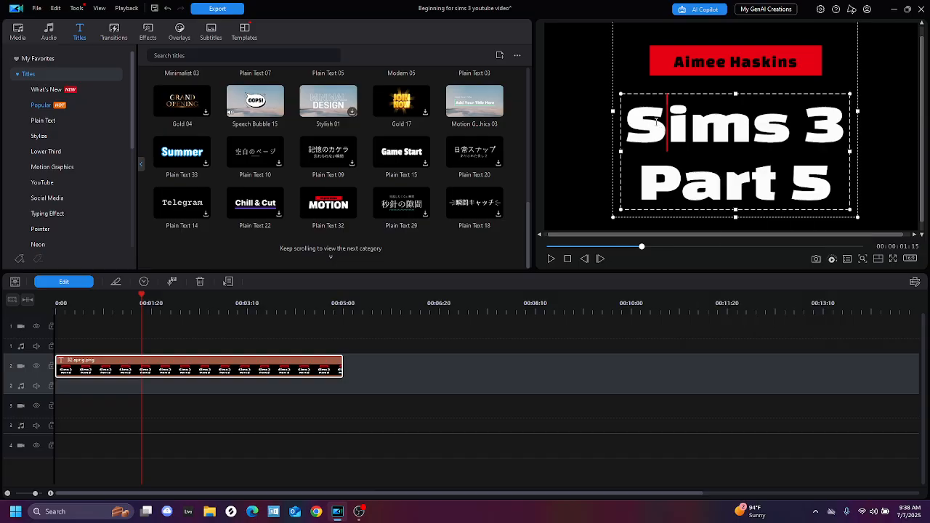
left_click_drag(637, 121, 802, 192)
right_click(792, 190)
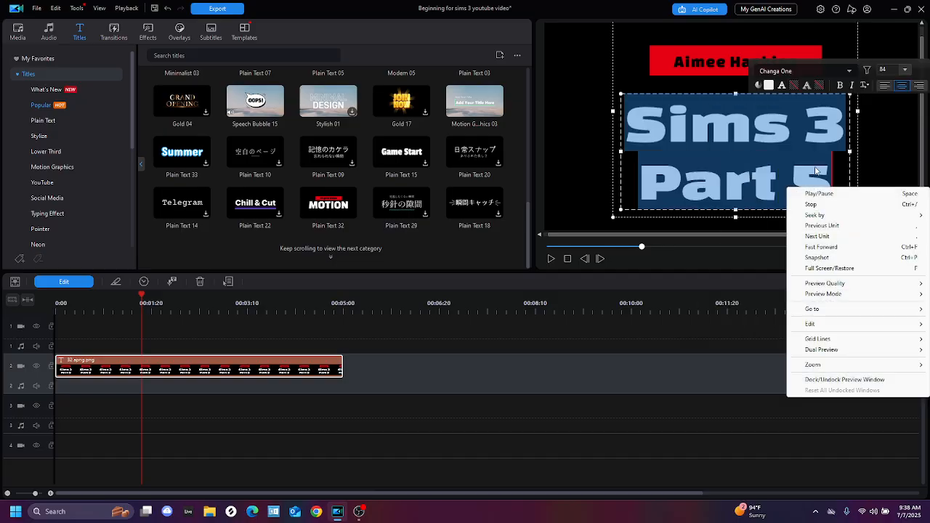
left_click(768, 85)
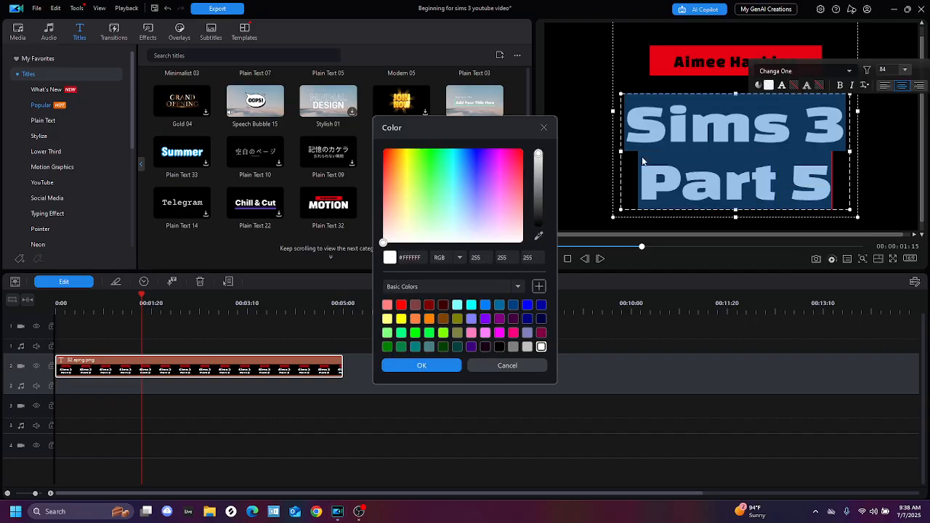
left_click(401, 305)
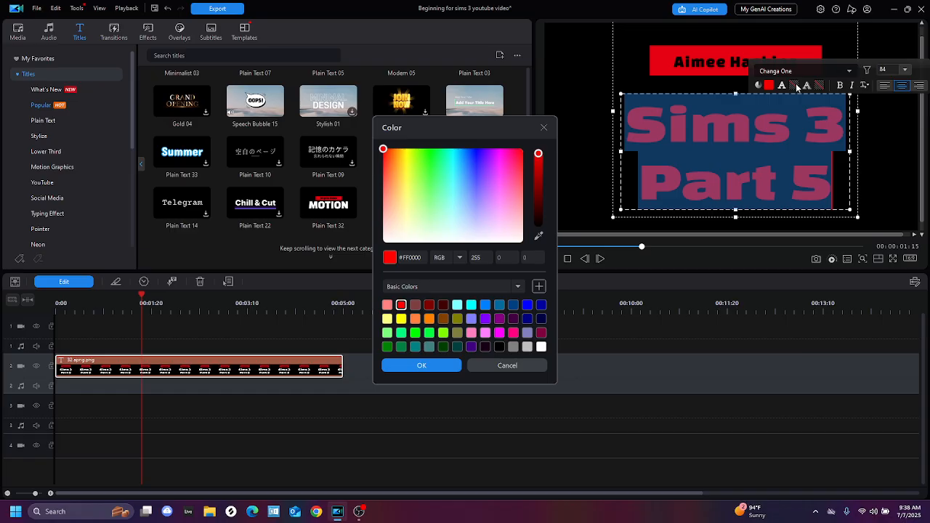
left_click(410, 373)
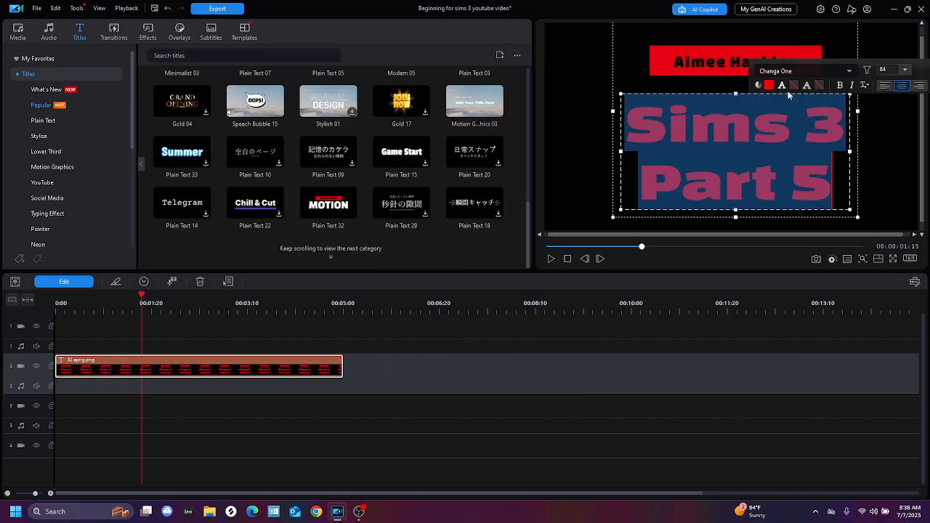
Add a border to the "Sims 3 Part 5" text and color it dark red #800000
left_click(788, 85)
left_click(794, 86)
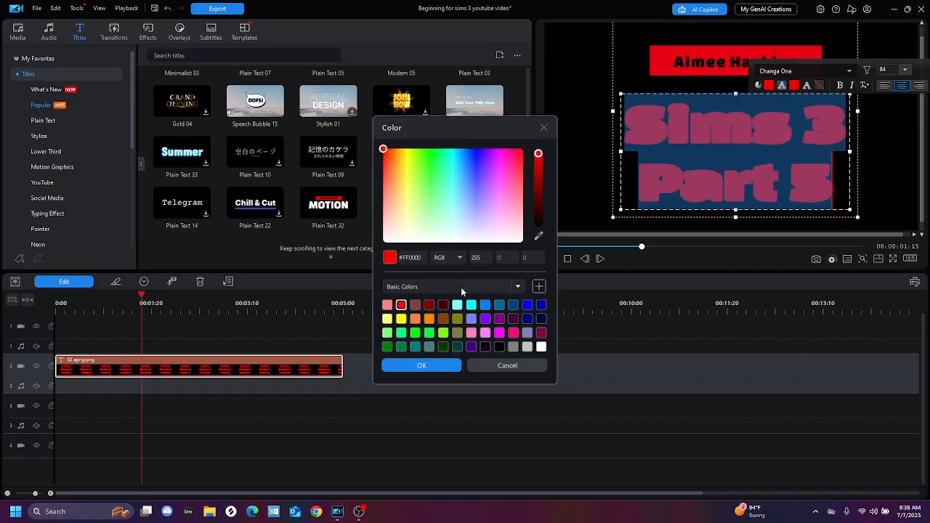
left_click(430, 306)
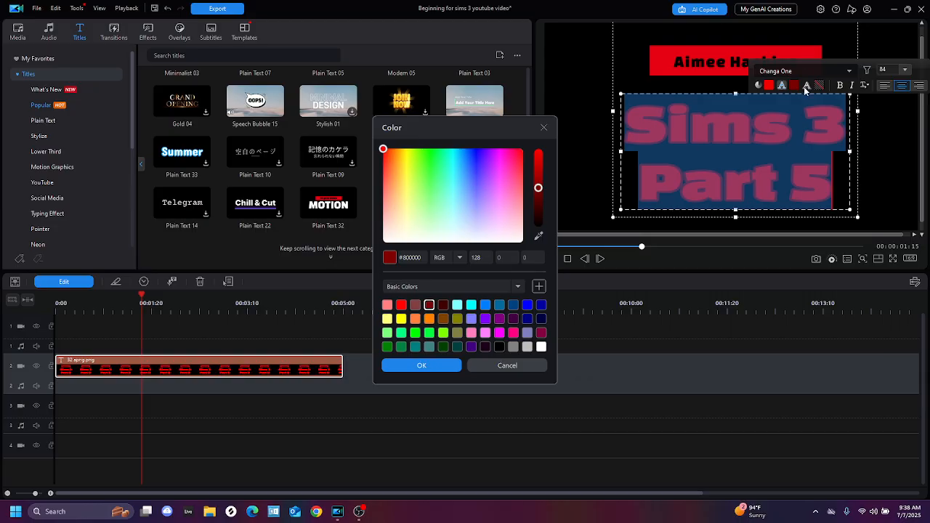
left_click(441, 367)
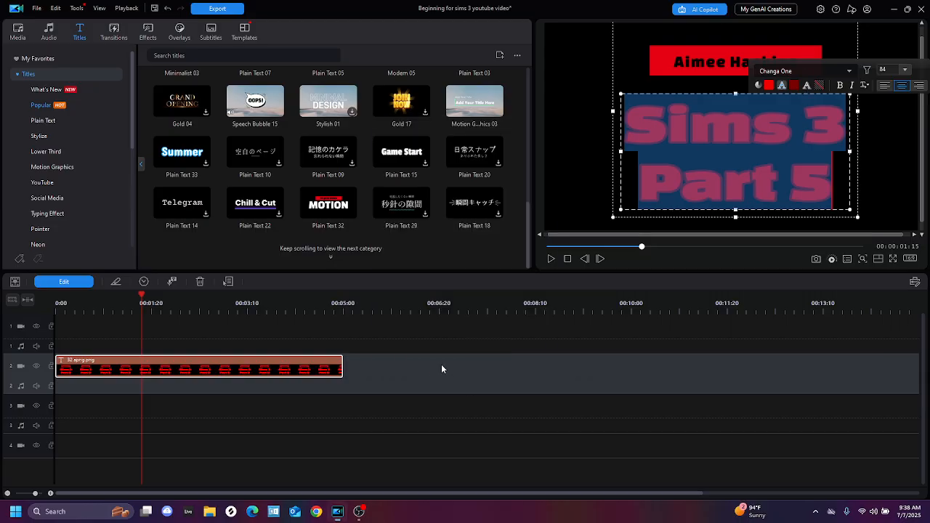
Add a shadow in dark red #800000 to the "Sims 3 Part 5" text and deselect the lettering
left_click(808, 86)
left_click(818, 85)
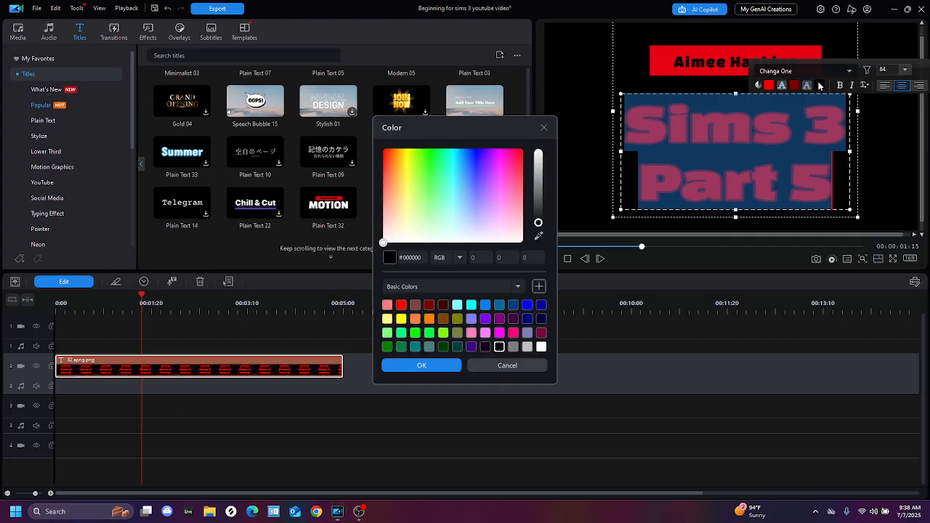
left_click(430, 305)
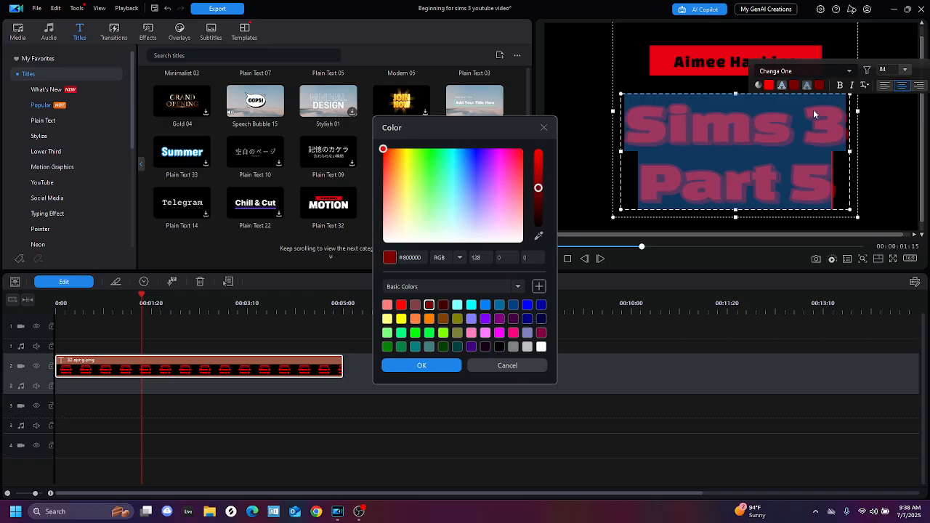
left_click(436, 364)
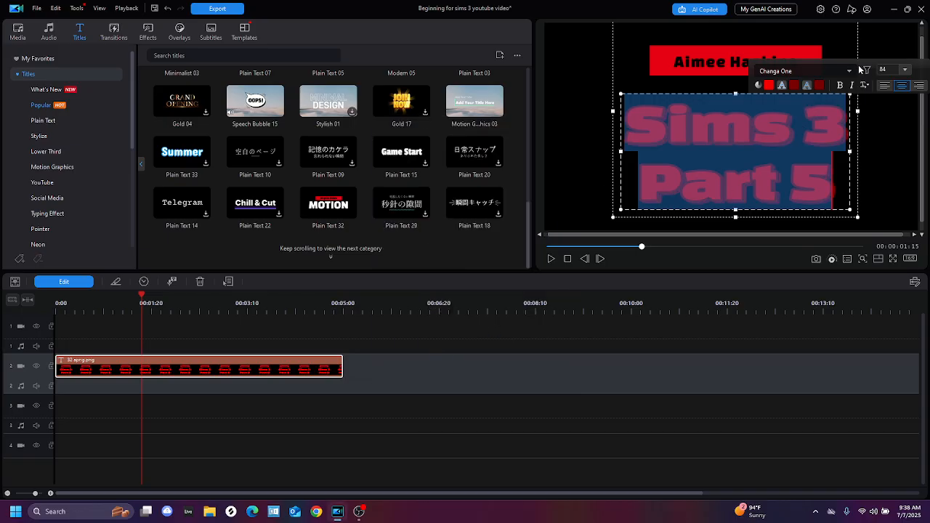
left_click(692, 116)
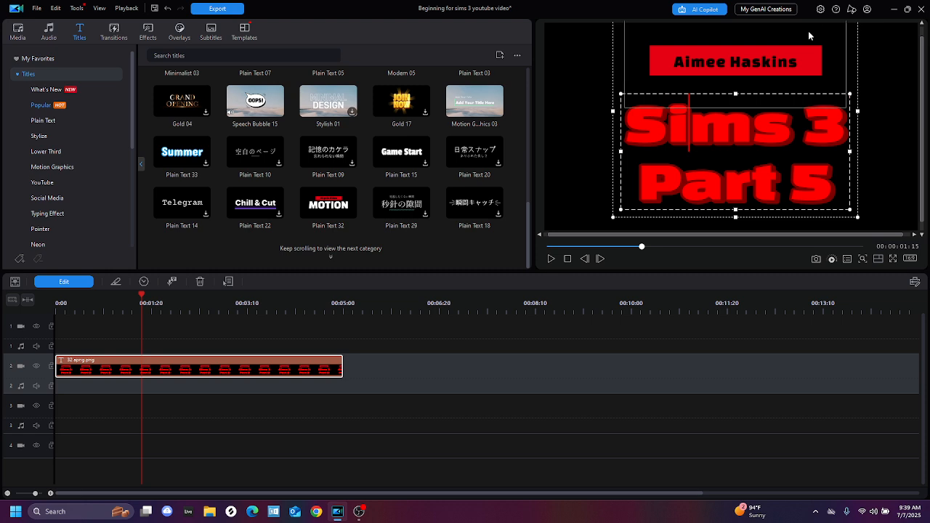
Select the name caption on the red banner and give it a border in very dark red #400000
left_click_drag(799, 62, 670, 61)
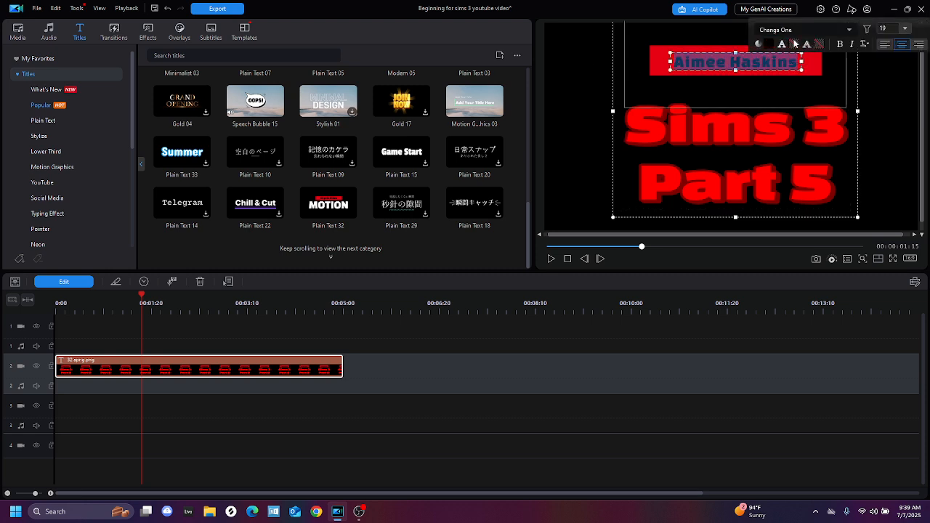
left_click(660, 53)
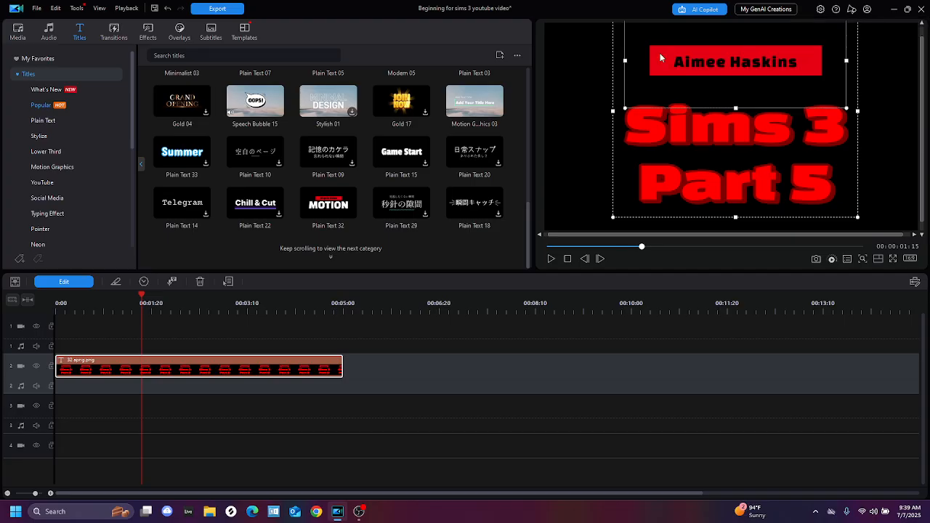
left_click_drag(793, 64, 669, 62)
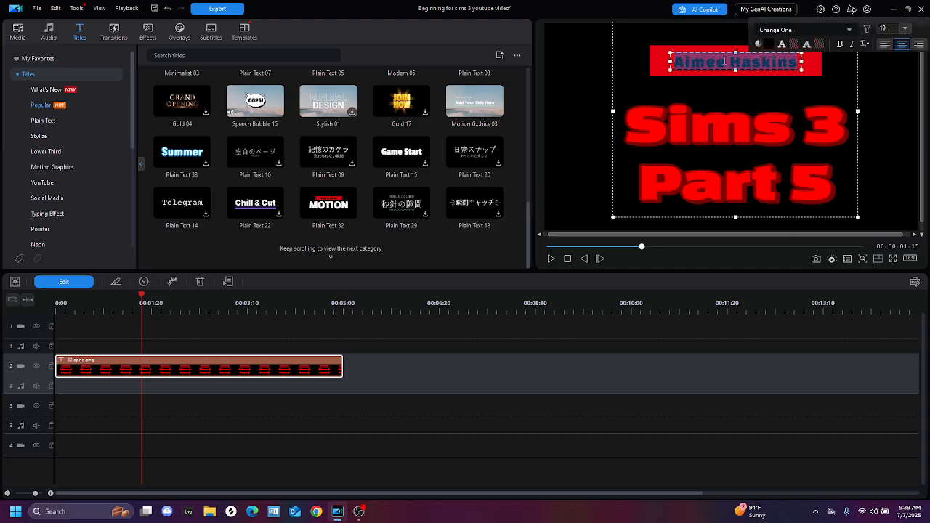
left_click(783, 46)
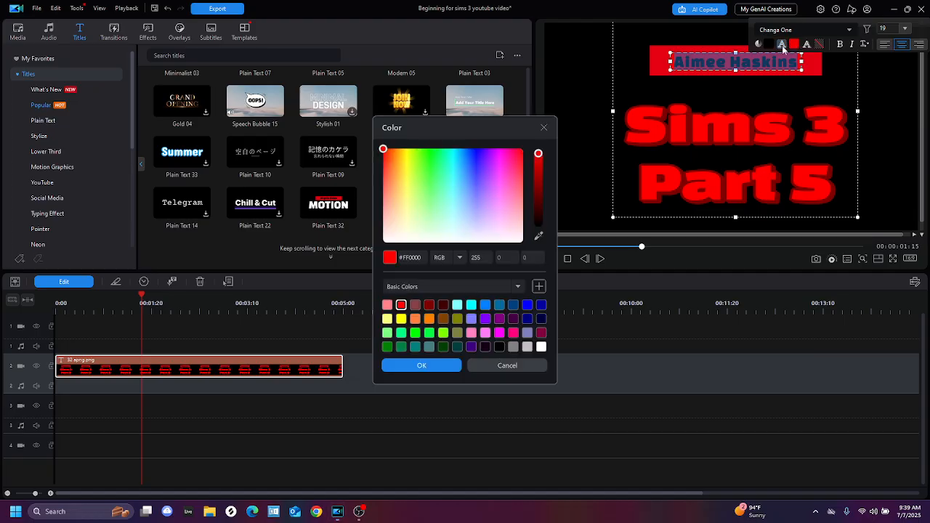
left_click(444, 306)
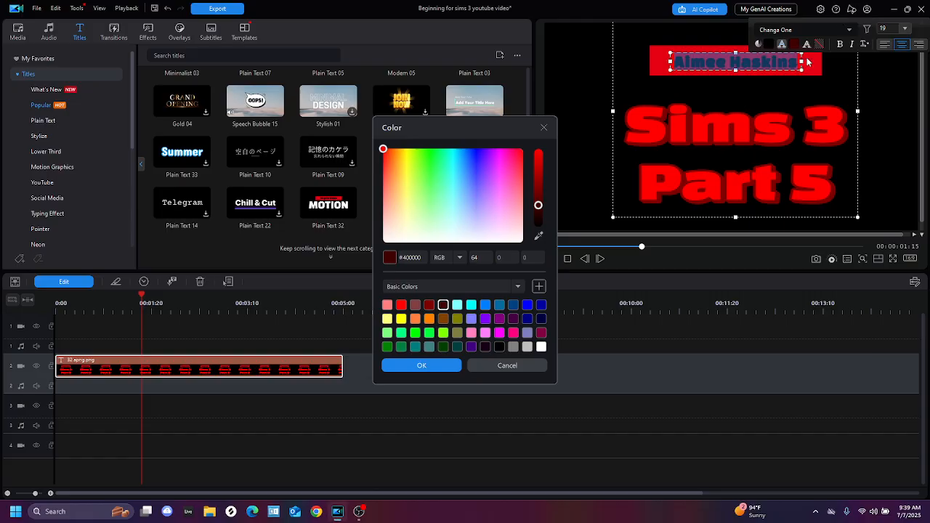
left_click(422, 364)
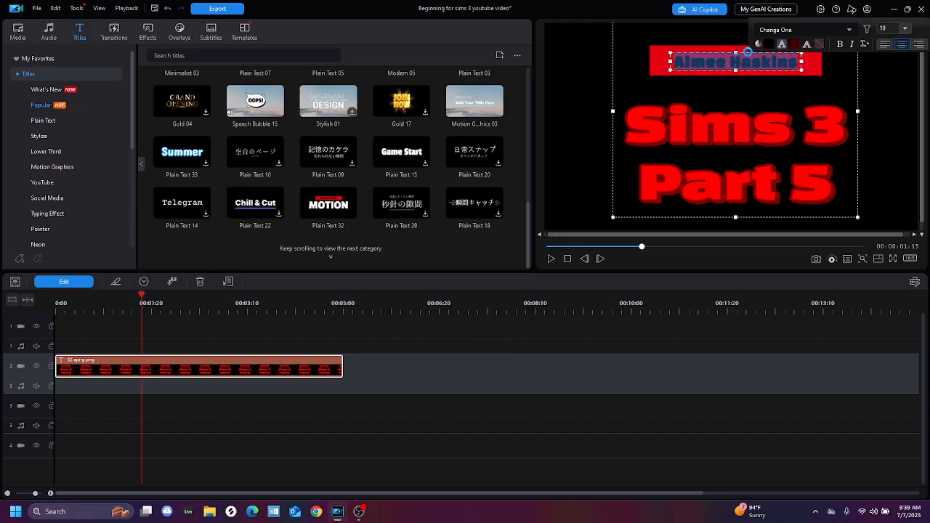
Change the font color of the banner's name caption from black to dark red
left_click(676, 41)
double_click(798, 57)
left_click(765, 41)
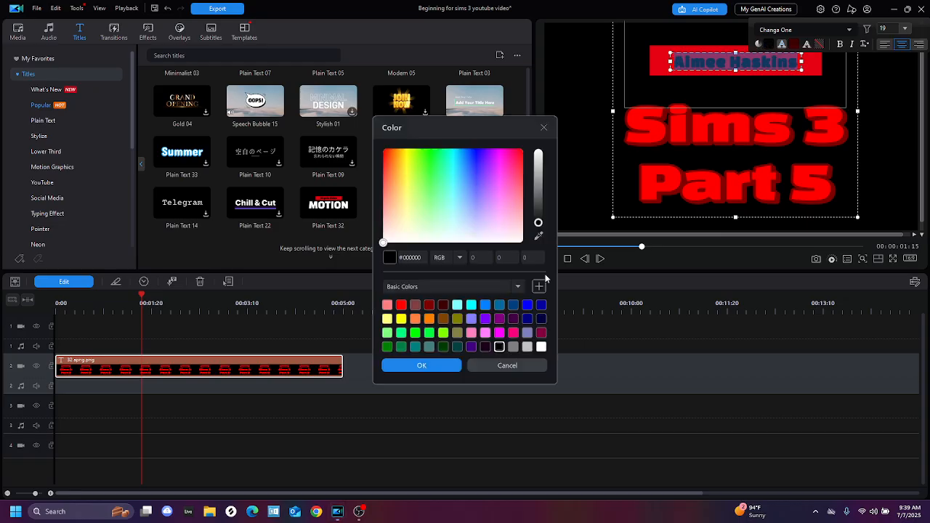
left_click(443, 305)
left_click(432, 305)
left_click(424, 365)
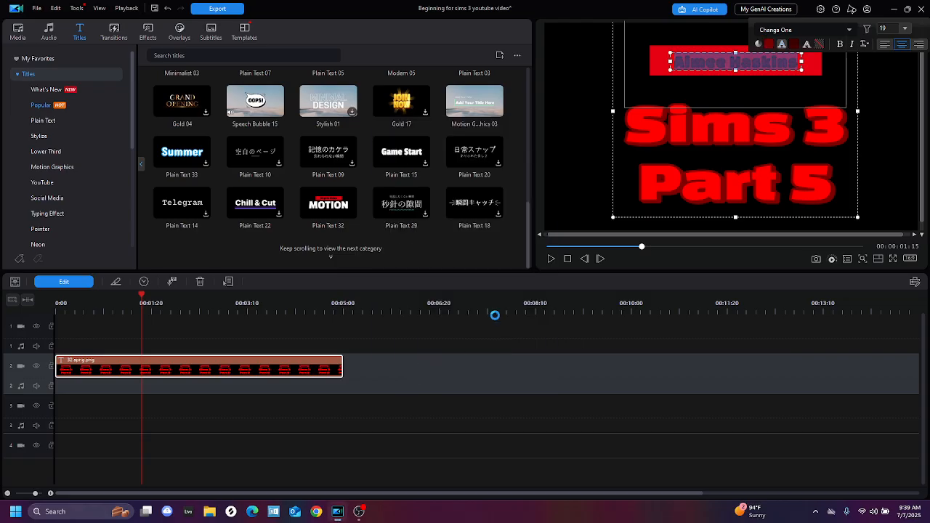
Add a colored shadow to the whole name caption on the banner and deselect the title
left_click(676, 66)
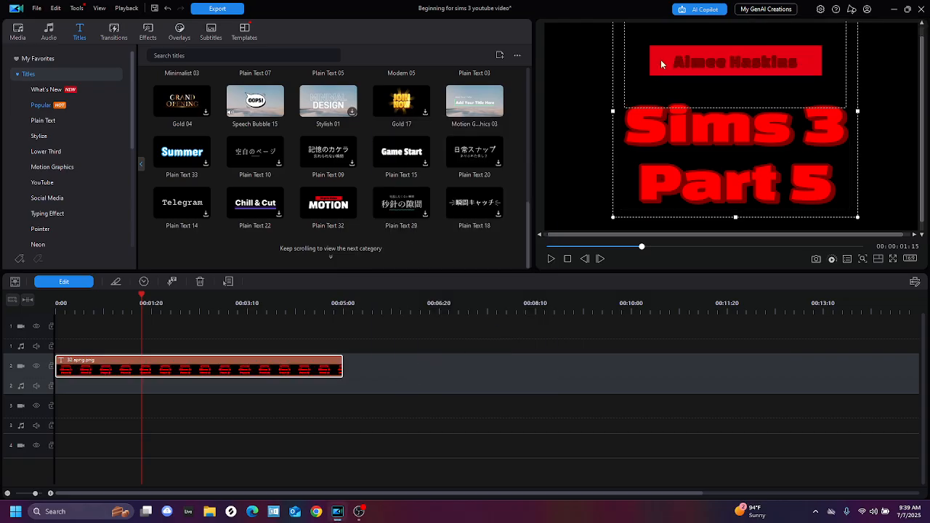
left_click(694, 59)
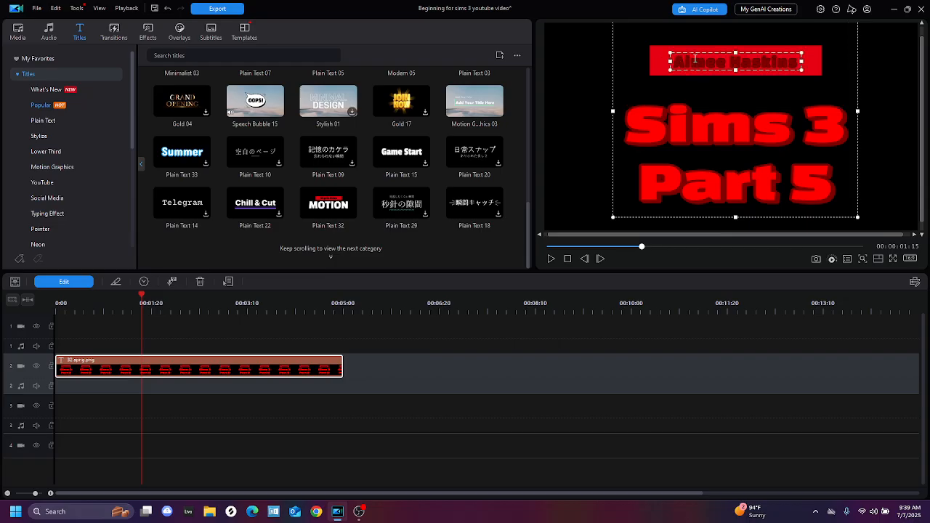
left_click_drag(800, 62, 671, 62)
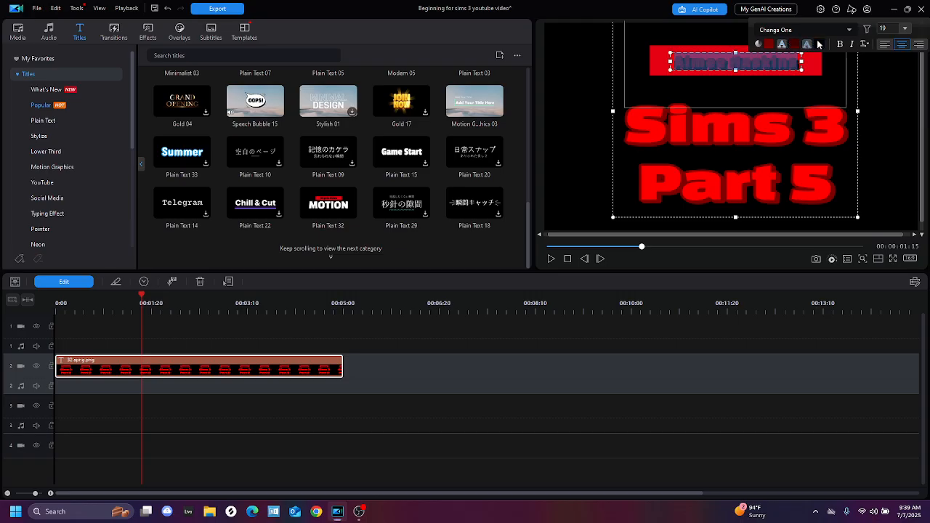
left_click(818, 44)
left_click(471, 318)
left_click(429, 366)
left_click(805, 66)
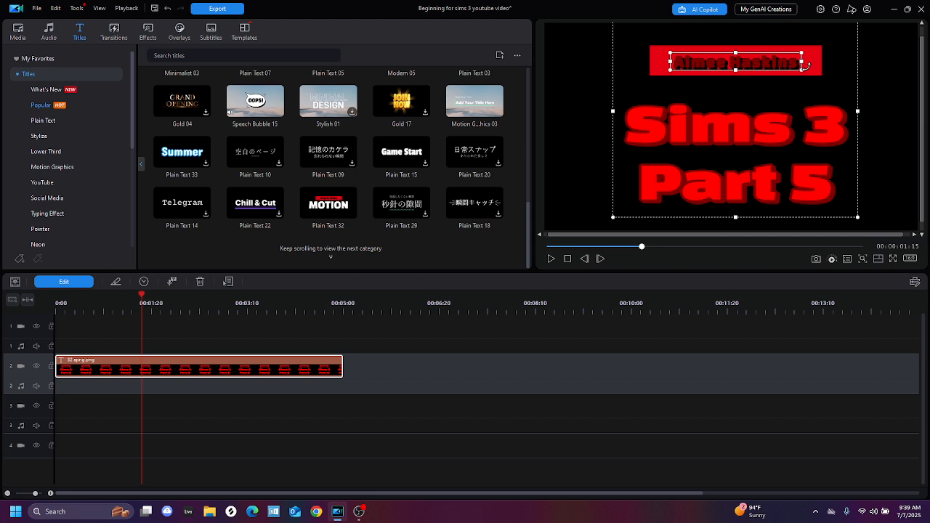
left_click(876, 95)
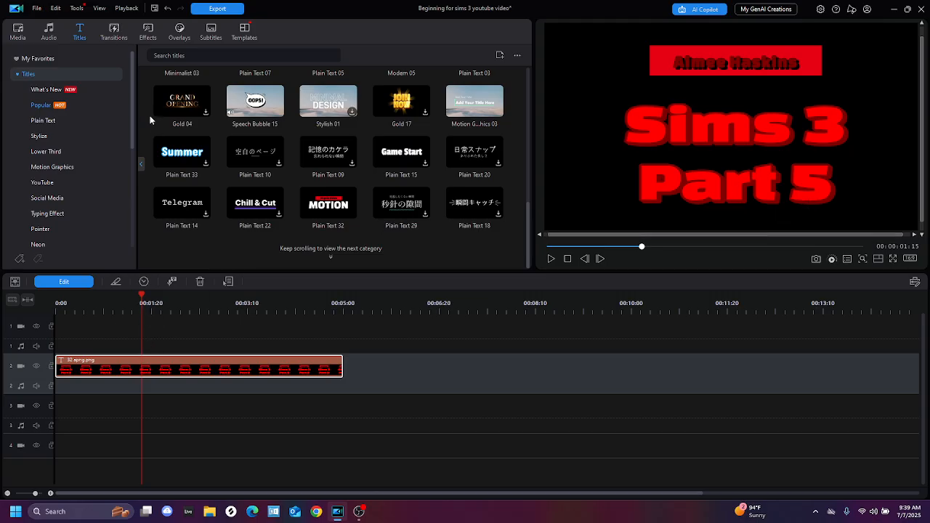
Apply the Gaming 09 transition to the end of the title clip and extend it to start at about 00:03:10
left_click(184, 33)
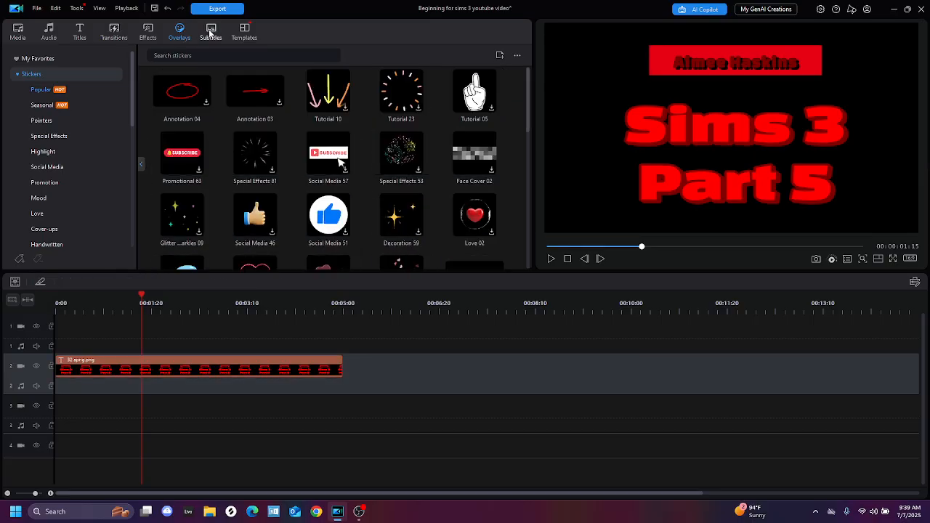
left_click(114, 33)
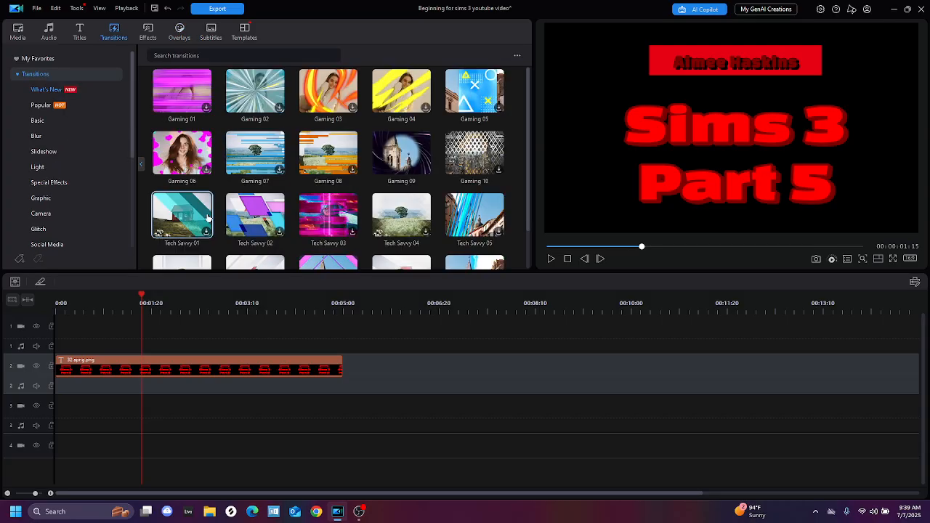
left_click_drag(401, 152, 293, 374)
left_click(285, 372)
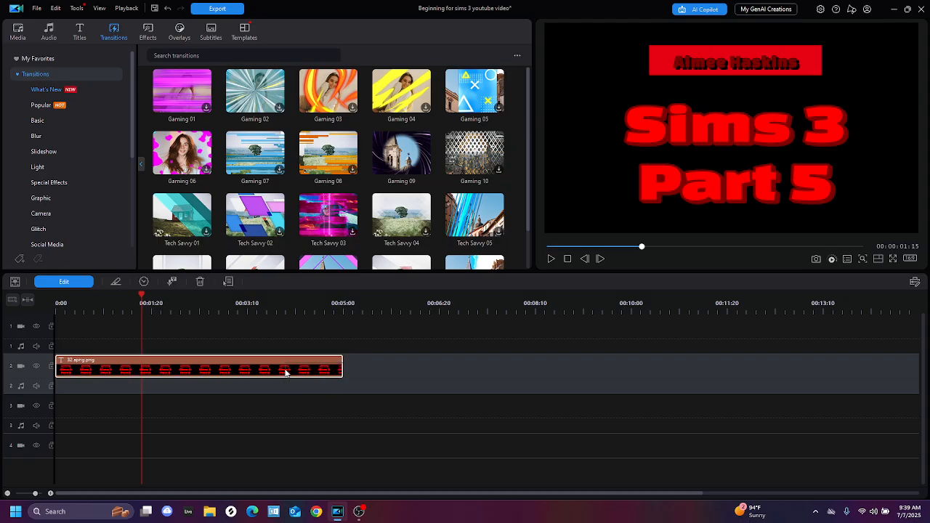
left_click_drag(294, 372, 249, 376)
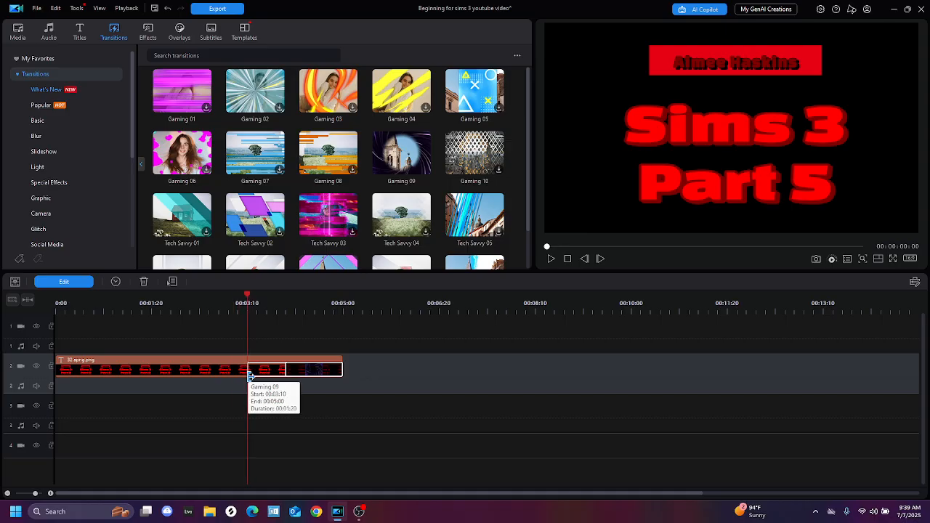
Play the title clip to check the recolored text and the closing transition, stopping partway through the transition
left_click(233, 297)
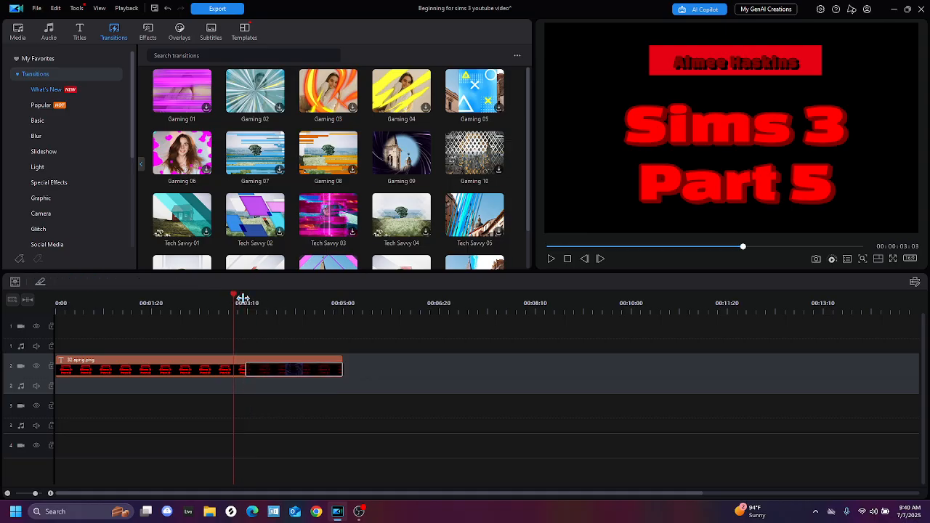
left_click(552, 259)
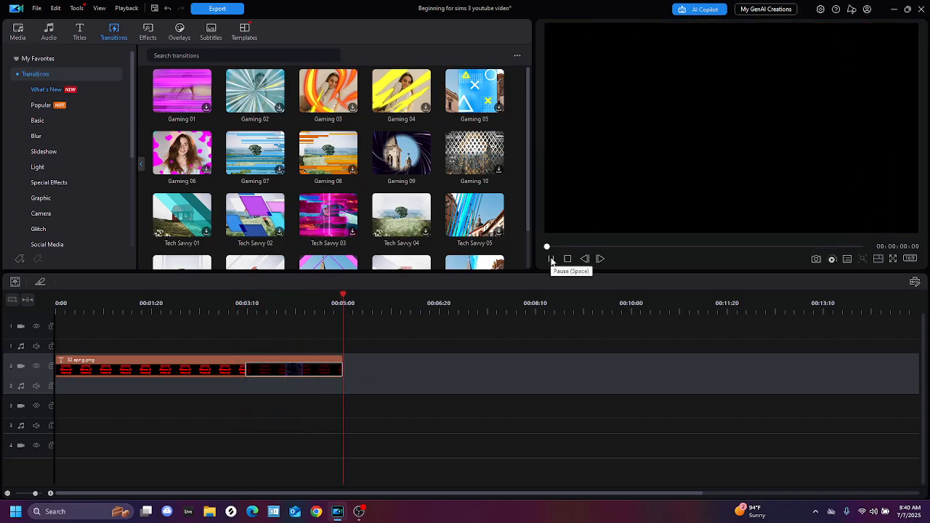
left_click(552, 260)
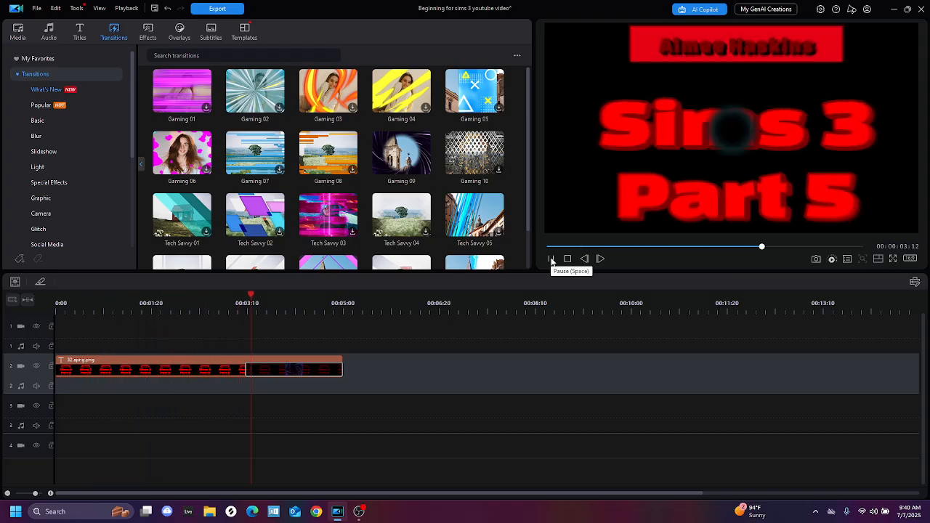
left_click(552, 259)
Browse the transition library and apply a cyan transition from the What's New category to the start of the title clip
scroll(254, 152, "down", 2)
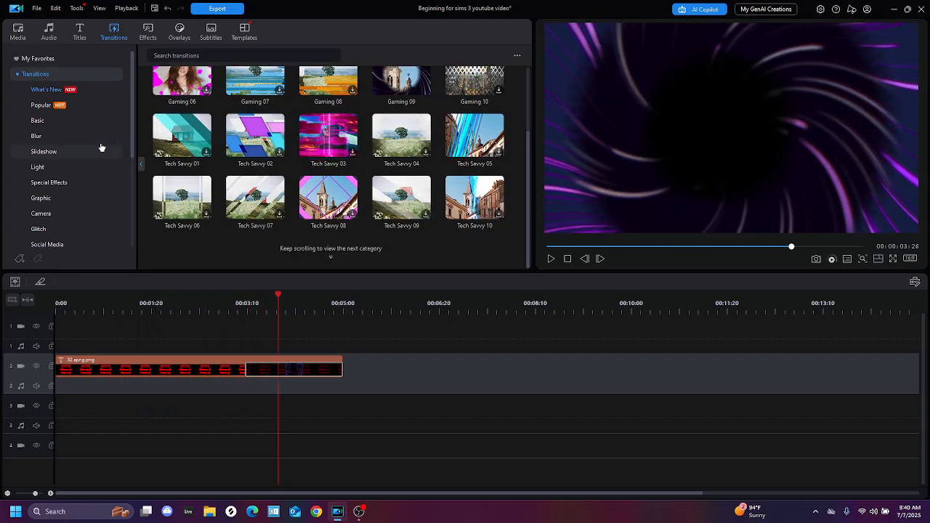
scroll(182, 118, "up", 2)
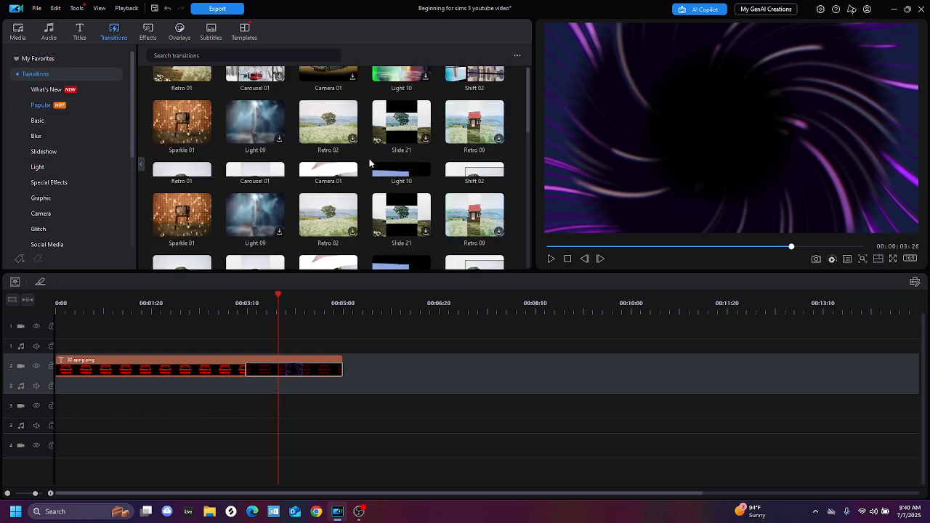
left_click_drag(393, 102, 64, 373)
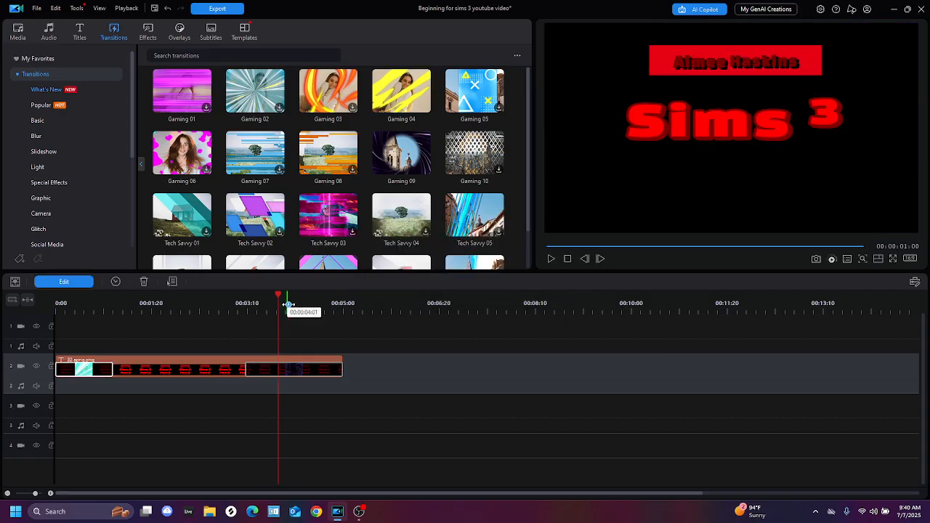
Preview the title from the beginning and extend the Gaming 04 start transition to end at about 00:02:26
left_click_drag(278, 300, 12, 311)
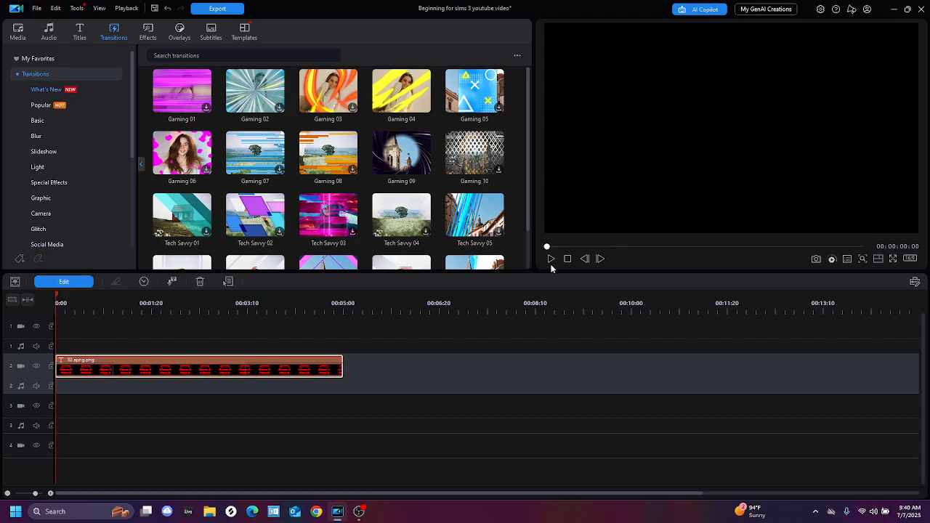
left_click(550, 262)
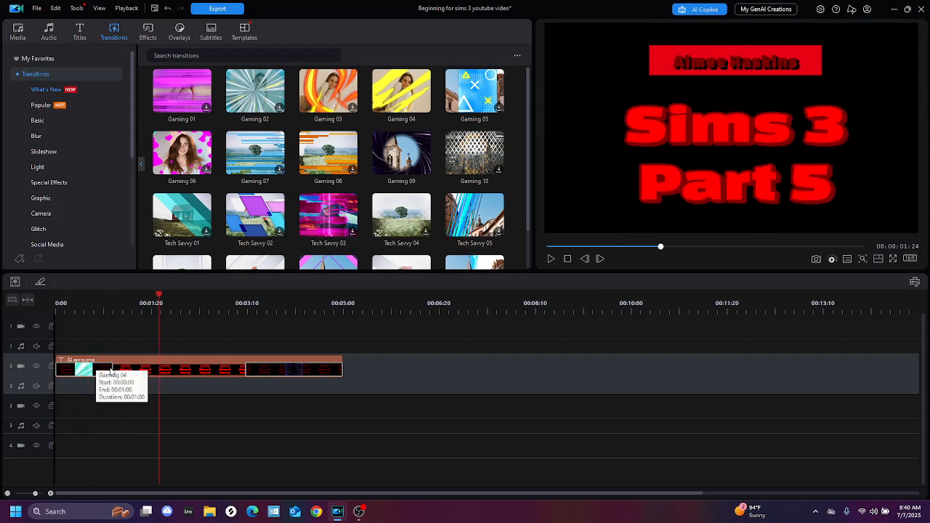
left_click(110, 370)
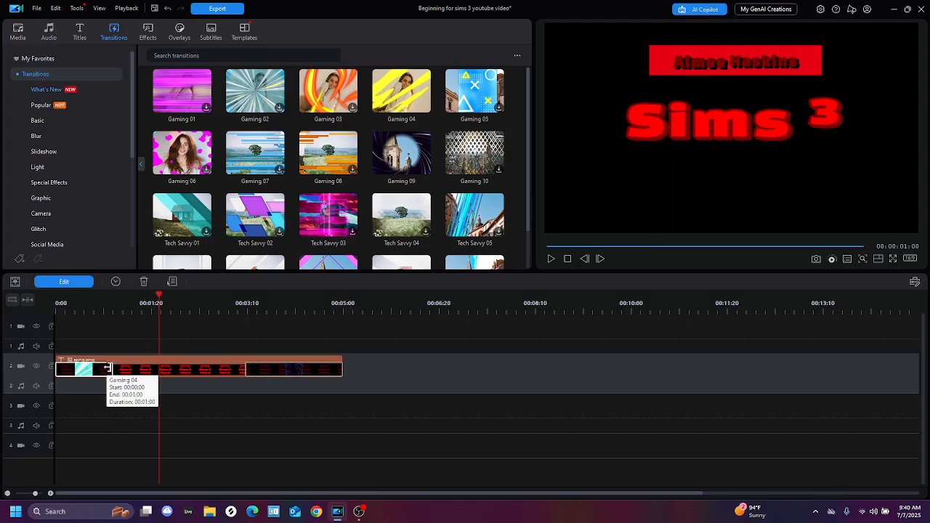
left_click_drag(108, 368, 219, 370)
Play the title clip from the beginning to check the lengthened start transition and return to the clip's start
left_click_drag(223, 300, 16, 298)
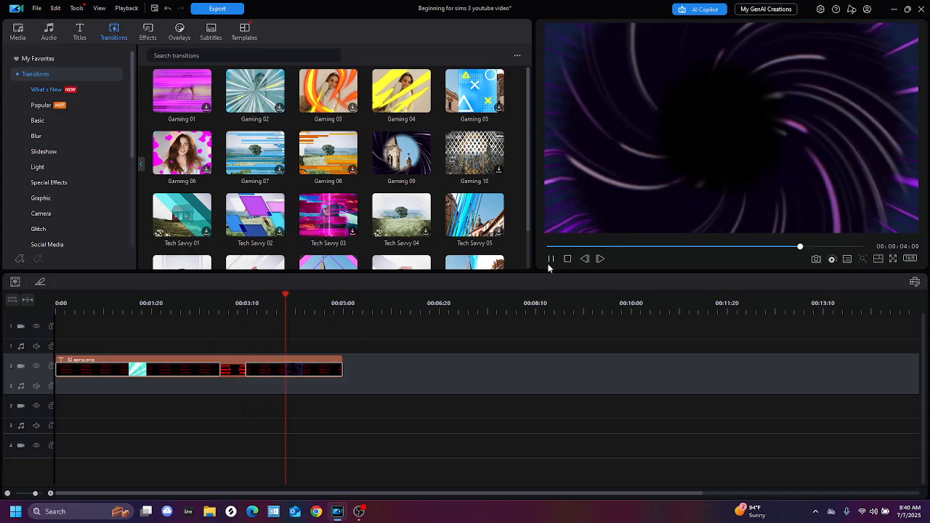
left_click(550, 259)
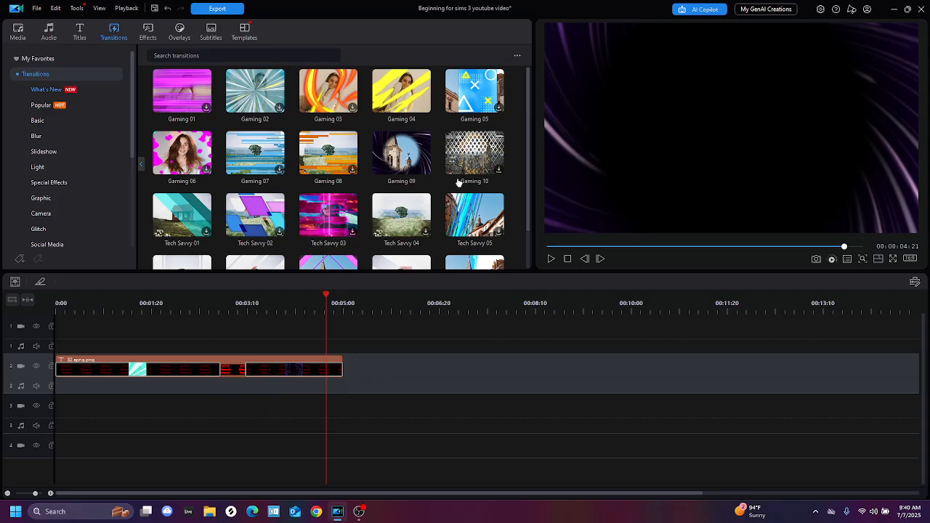
left_click_drag(328, 292, 53, 309)
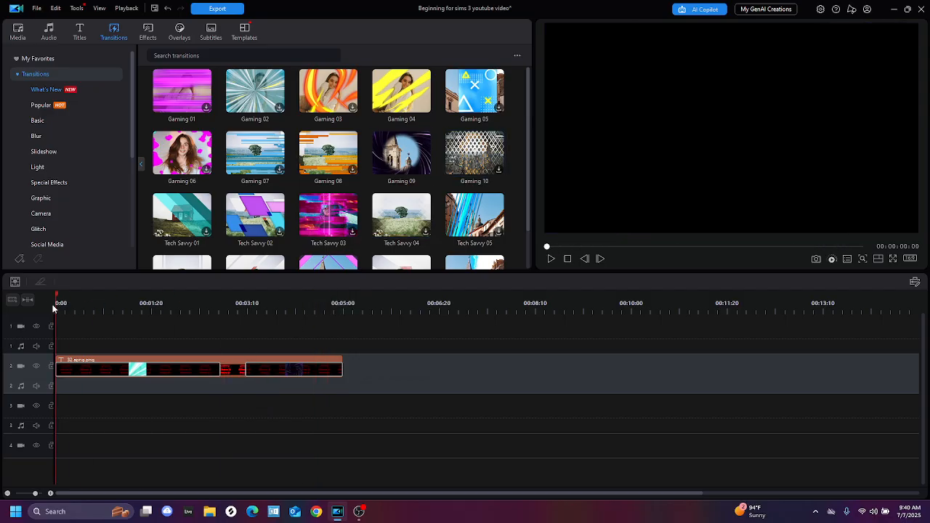
Look through the What's New, Light, Special Effects and Graphic transitions for a different start transition
left_click(155, 27)
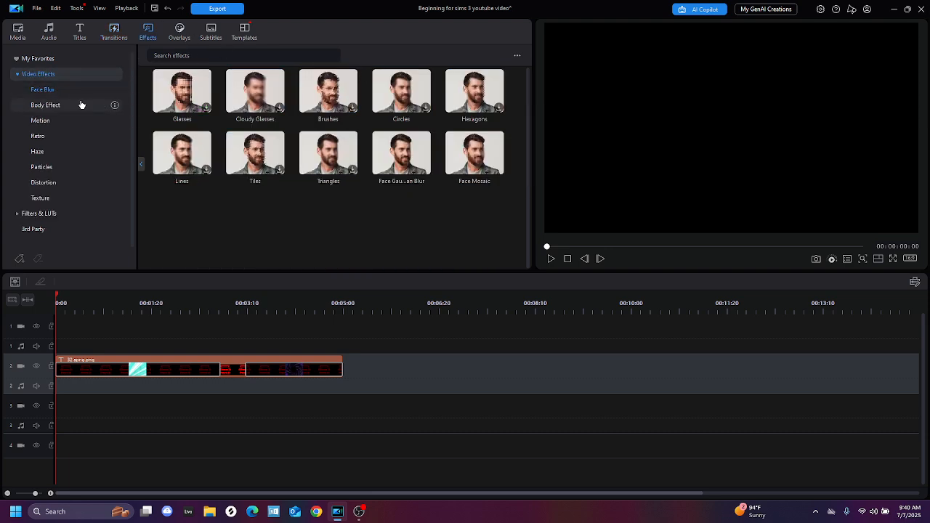
left_click(114, 32)
scroll(320, 172, "down", 1)
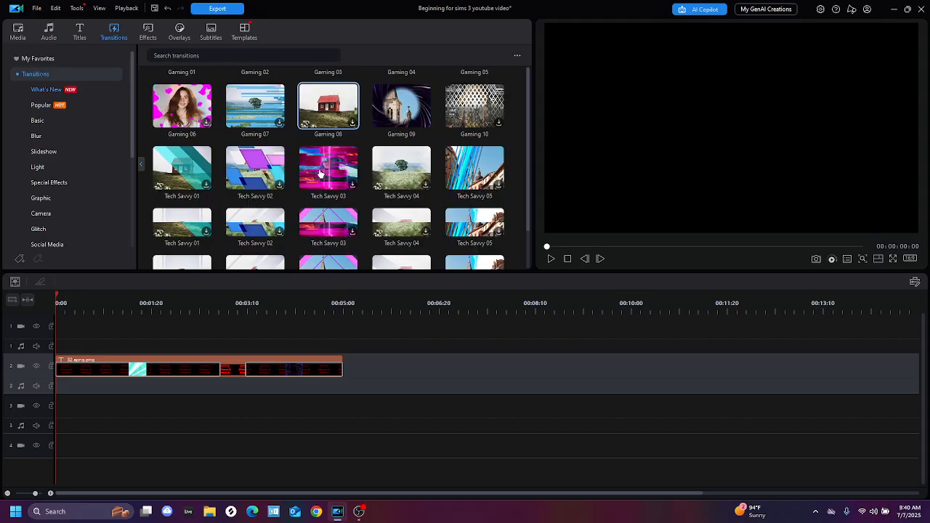
scroll(320, 172, "down", 1)
left_click(65, 166)
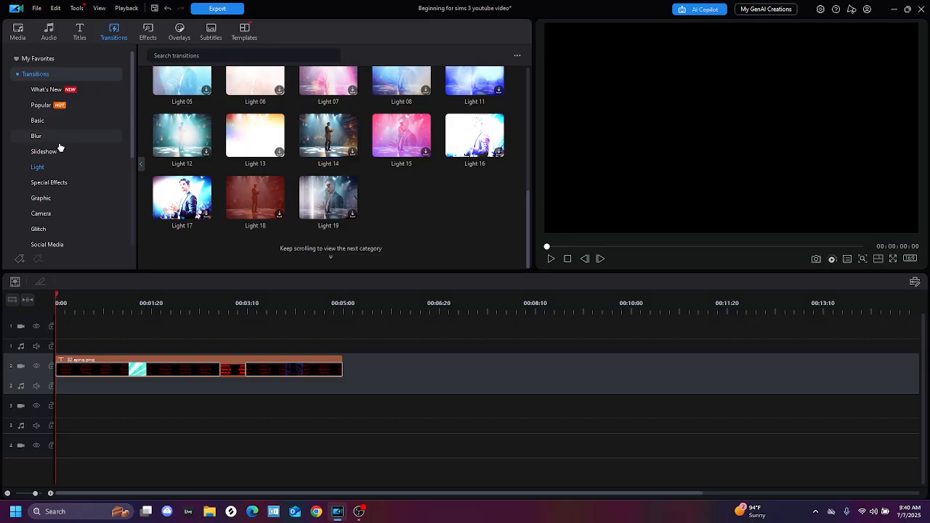
left_click(48, 183)
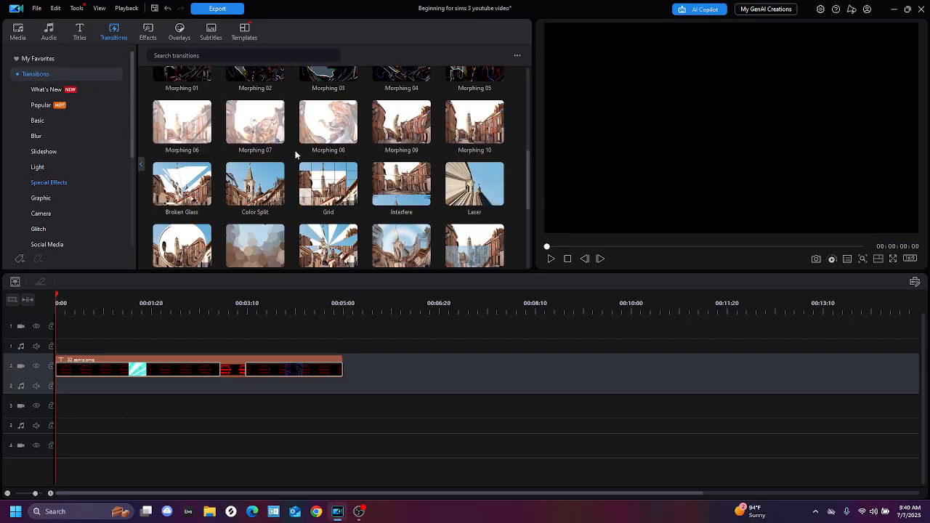
scroll(243, 162, "up", 2)
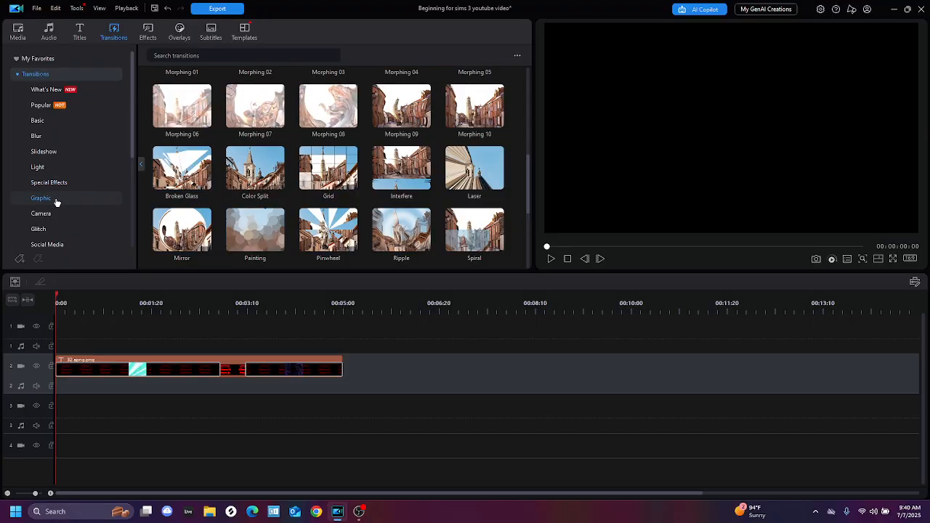
left_click(57, 203)
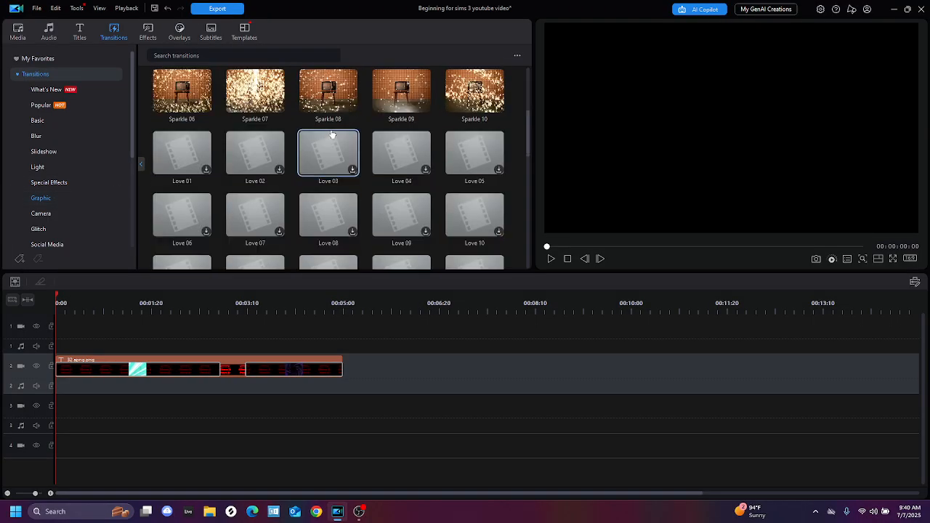
scroll(335, 145, "down", 5)
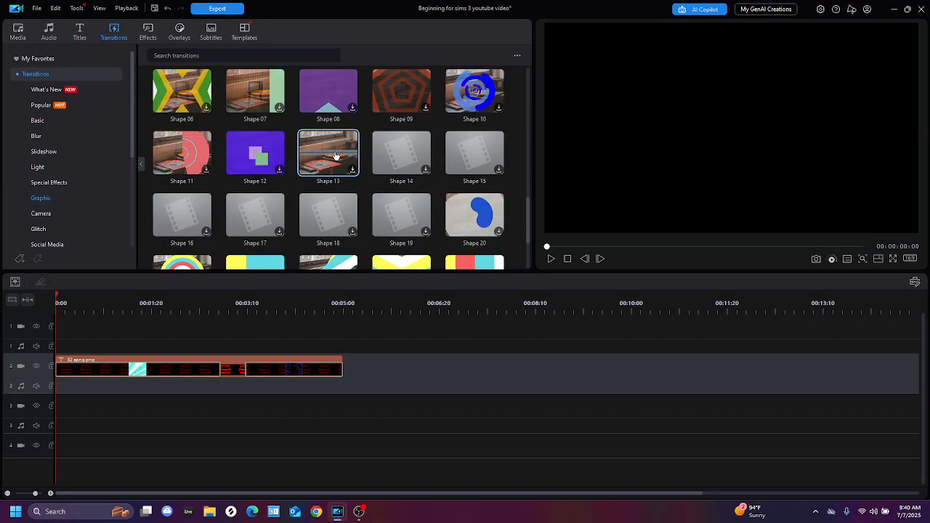
Download the Shape 13 and Sticker 08 transitions from the Graphic category
left_click(334, 156)
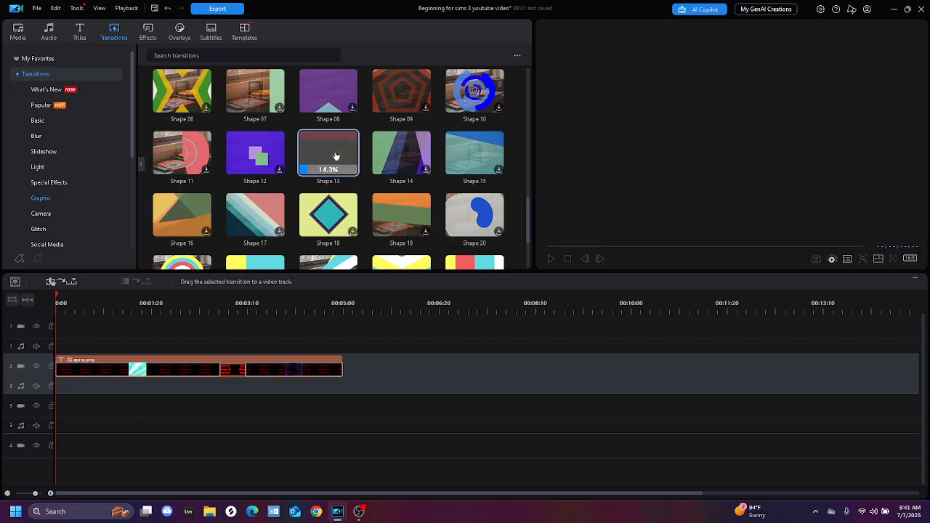
left_click(470, 98)
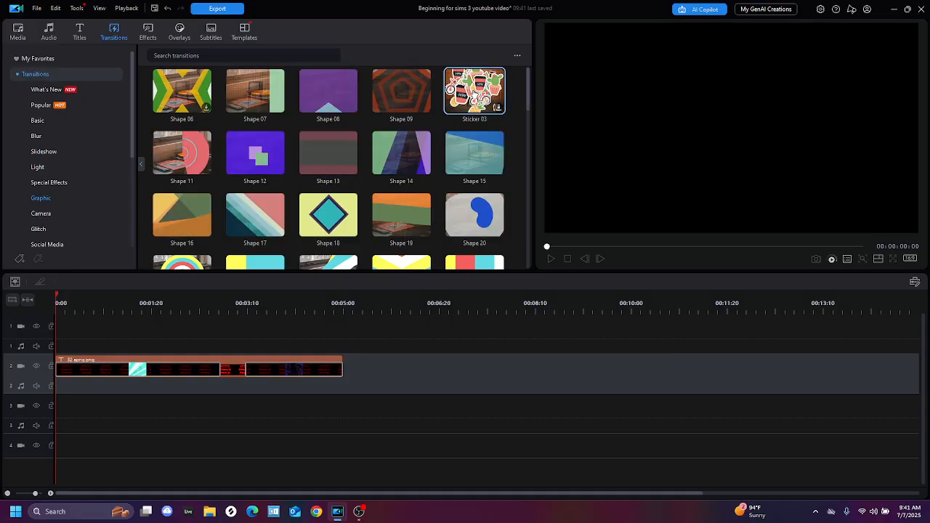
left_click(475, 158)
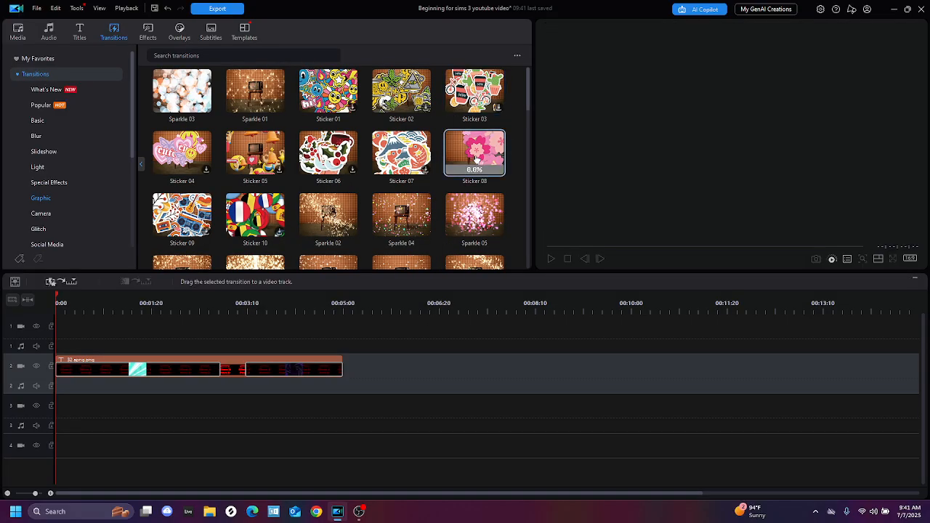
Replace the start transition with Glitch 01 from the Glitch category and play the title clip to check it
scroll(71, 192, "down", 1)
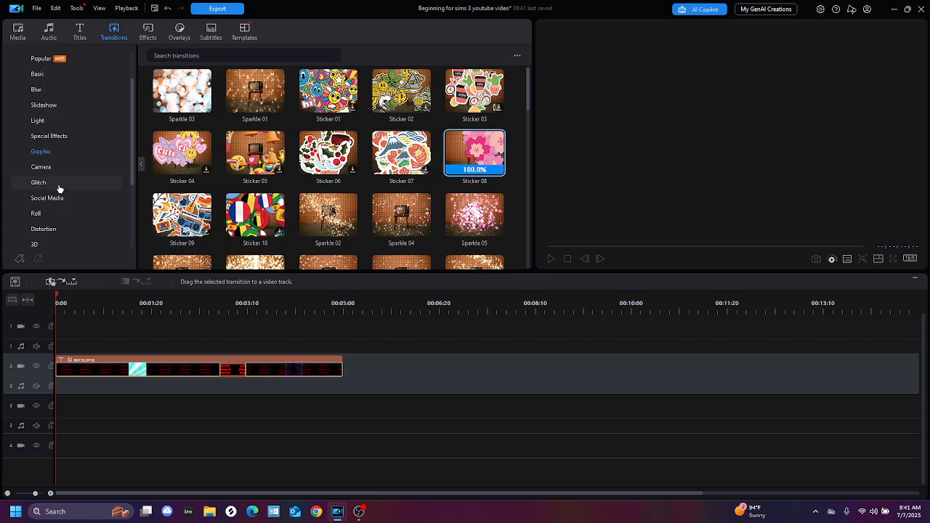
left_click(58, 183)
left_click(410, 155)
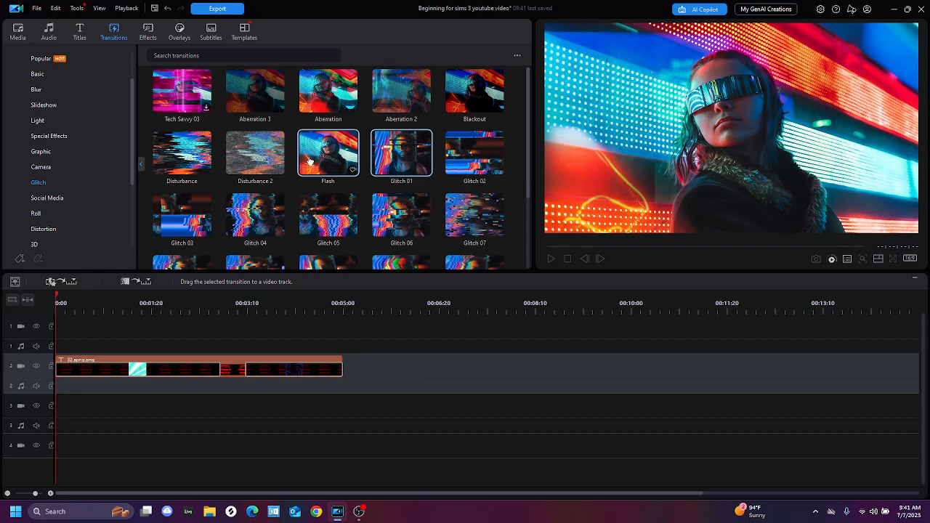
left_click_drag(397, 150, 208, 371)
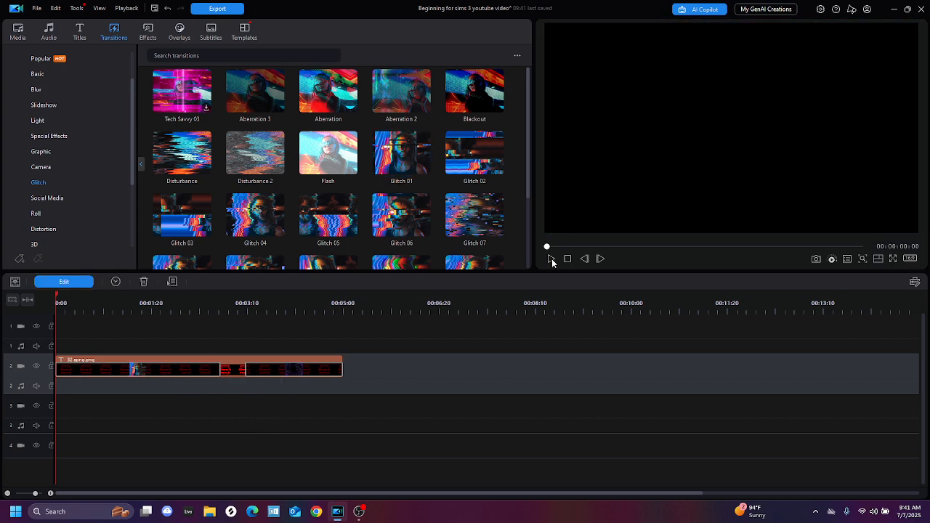
left_click(551, 259)
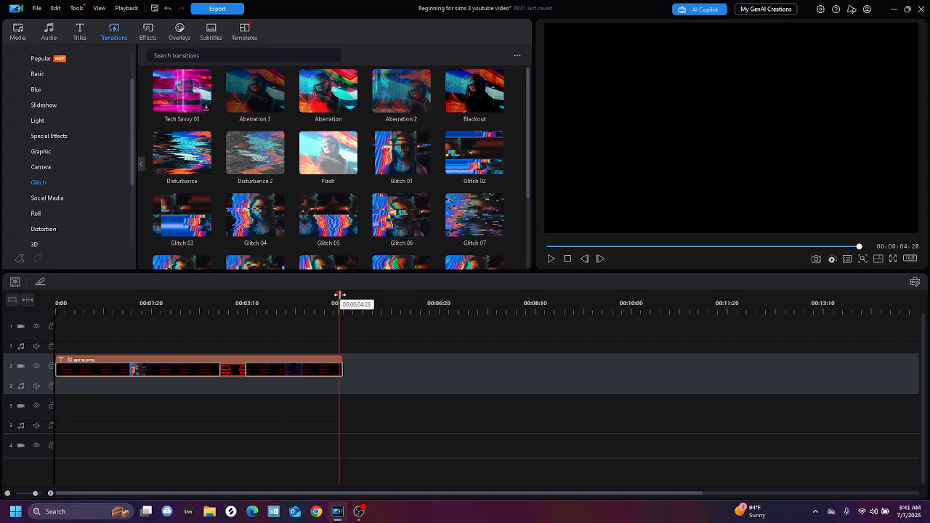
left_click_drag(339, 295, 28, 313)
Replace the title clip's start transition with Glitch 04 and preview the result
left_click_drag(255, 214, 148, 375)
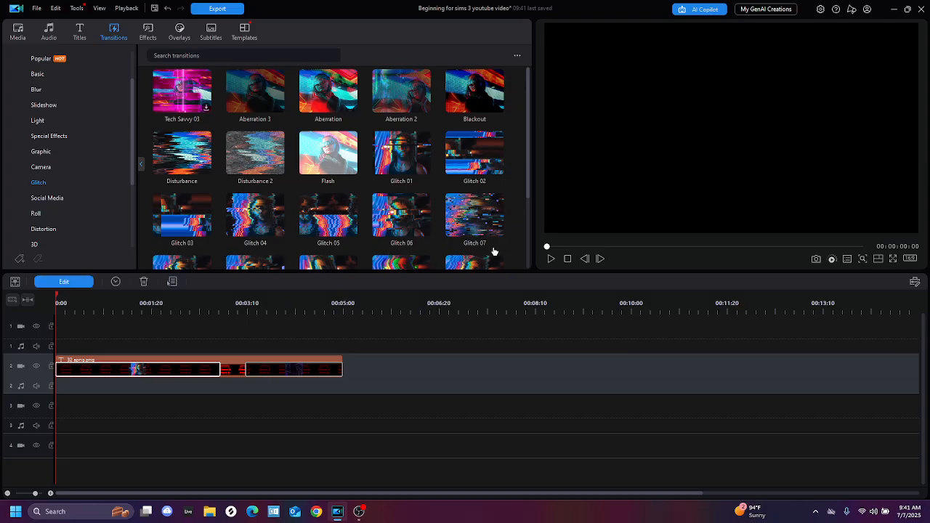
left_click(552, 259)
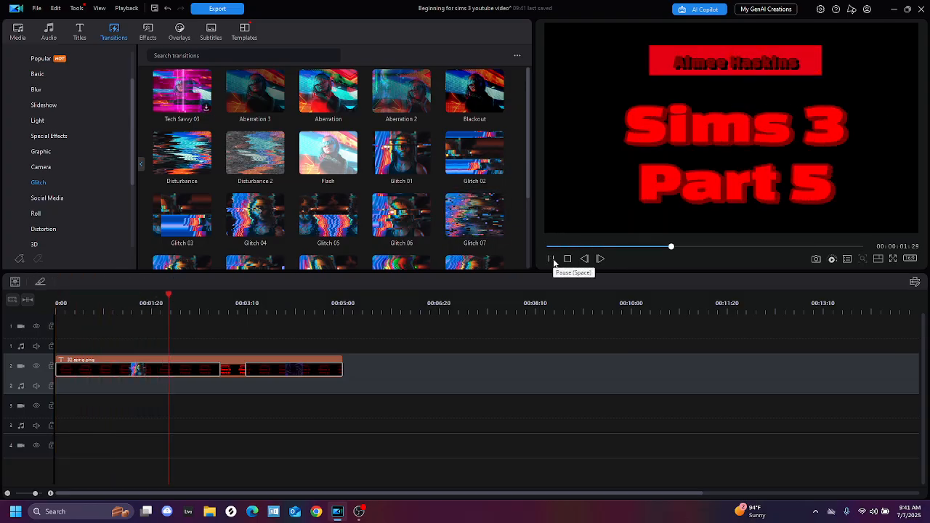
left_click(552, 259)
Replace the title clip's start transition with Disturbance 2
left_click(258, 167)
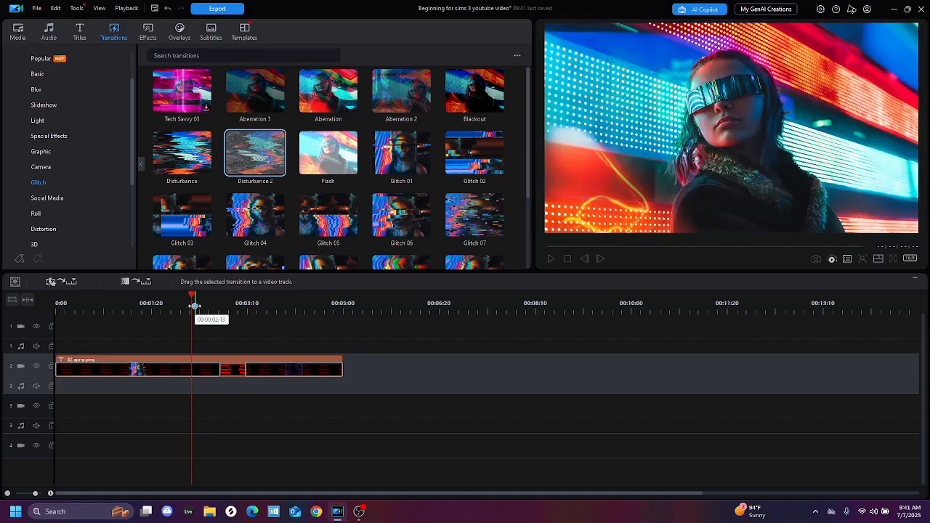
left_click_drag(192, 305, 97, 322)
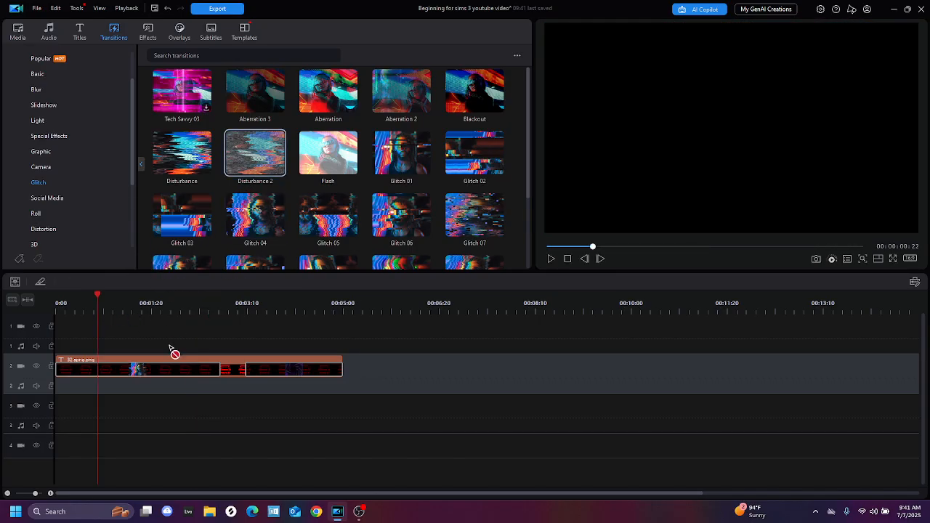
left_click(153, 377)
Play the title clip to check the Disturbance 2 opening, stopping partway through the closing transition
left_click(550, 259)
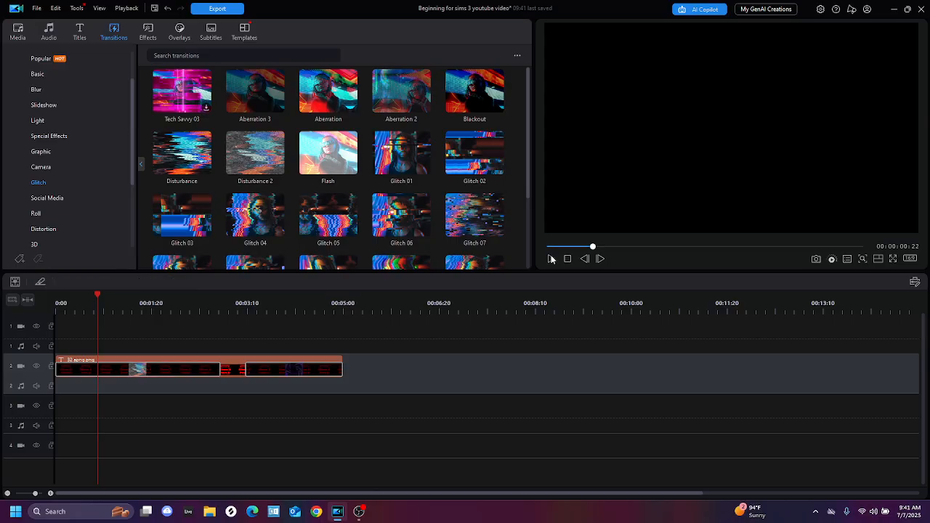
left_click(550, 259)
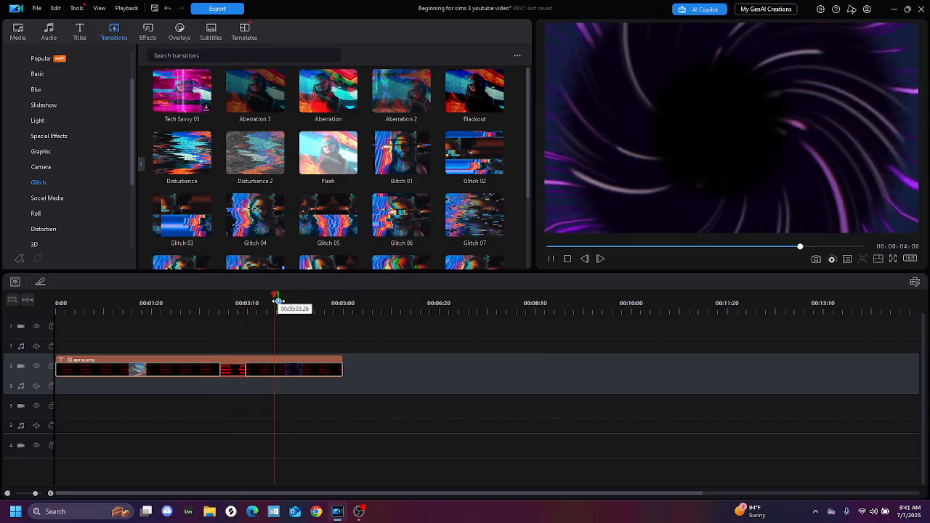
left_click_drag(276, 296, 660, 284)
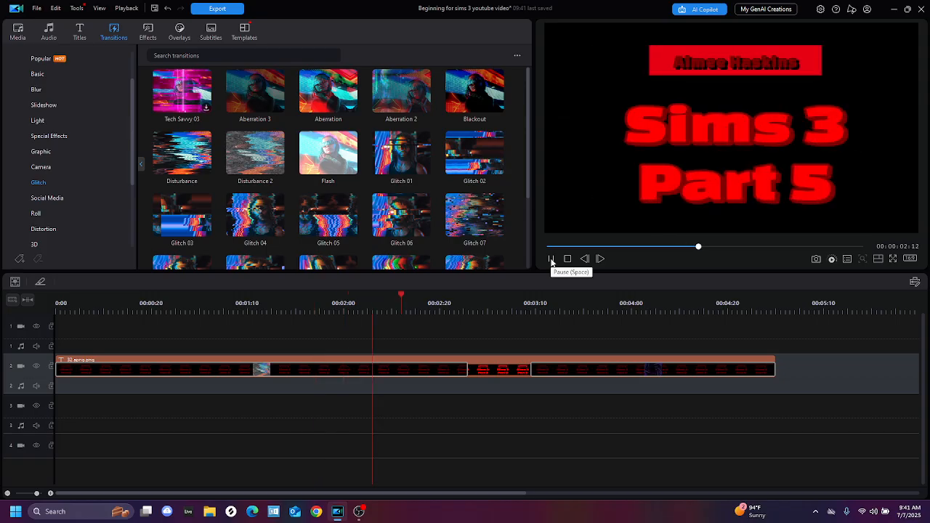
left_click(551, 259)
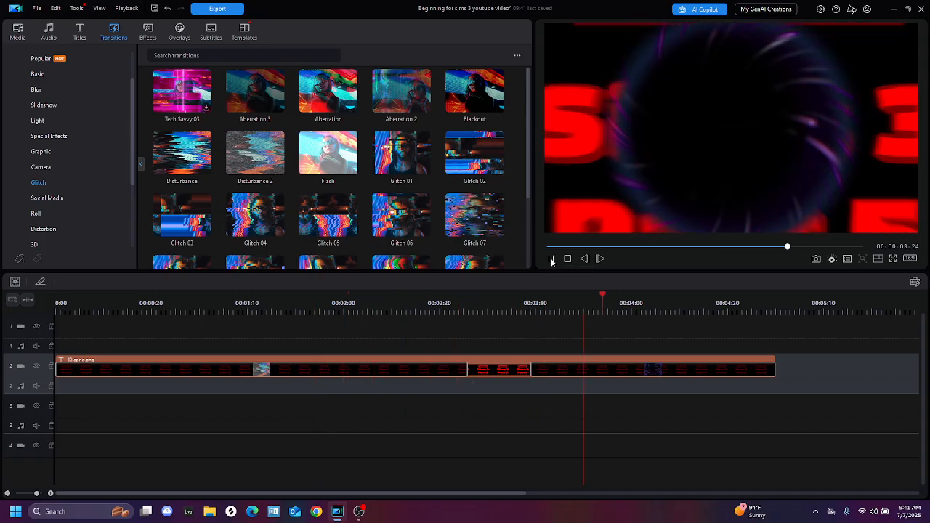
scroll(325, 189, "down", 3)
scroll(326, 189, "down", 1)
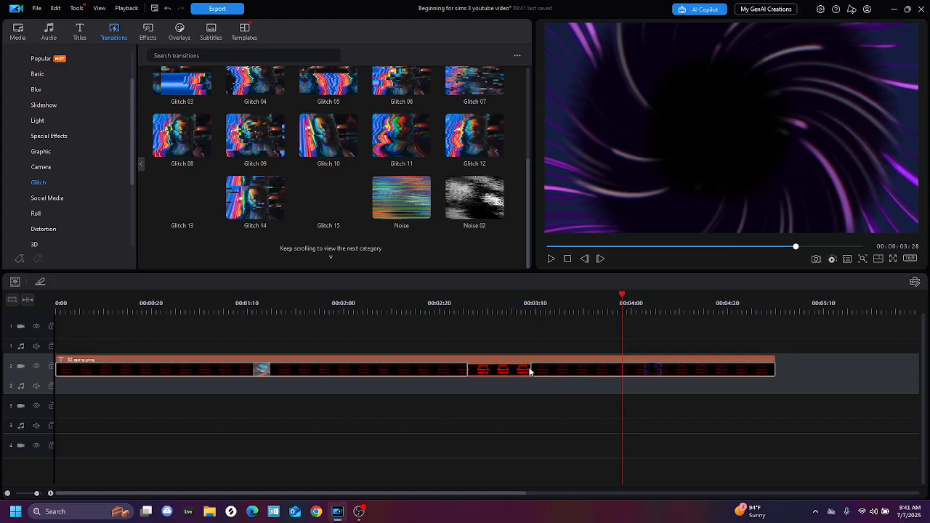
Extend the Disturbance 2 transition to 00:03:09 so it meets the closing transition, and preview it from the beginning
left_click(462, 367)
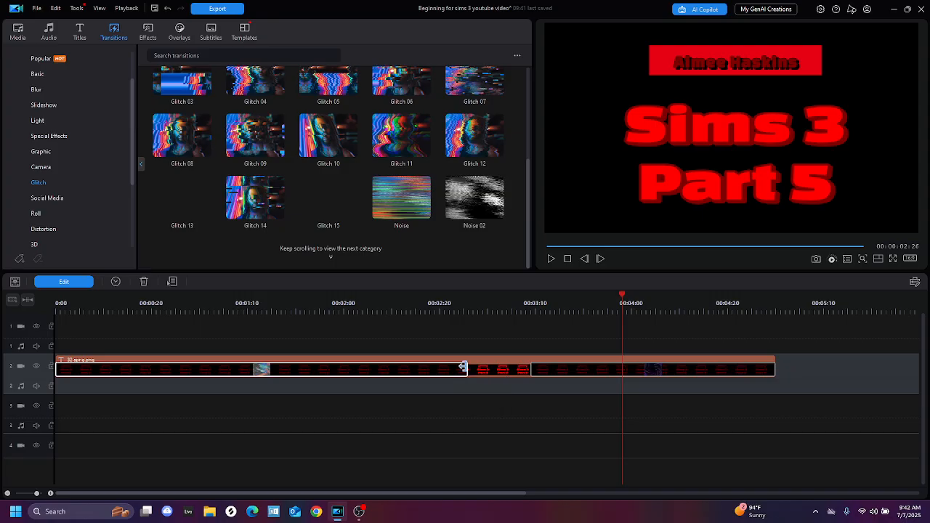
left_click_drag(462, 367, 526, 369)
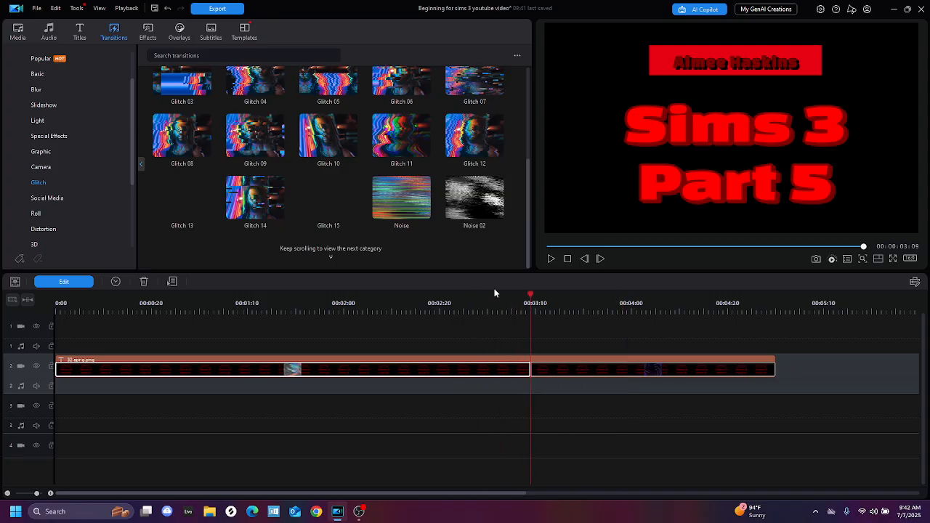
left_click_drag(529, 298, 2, 316)
left_click(549, 260)
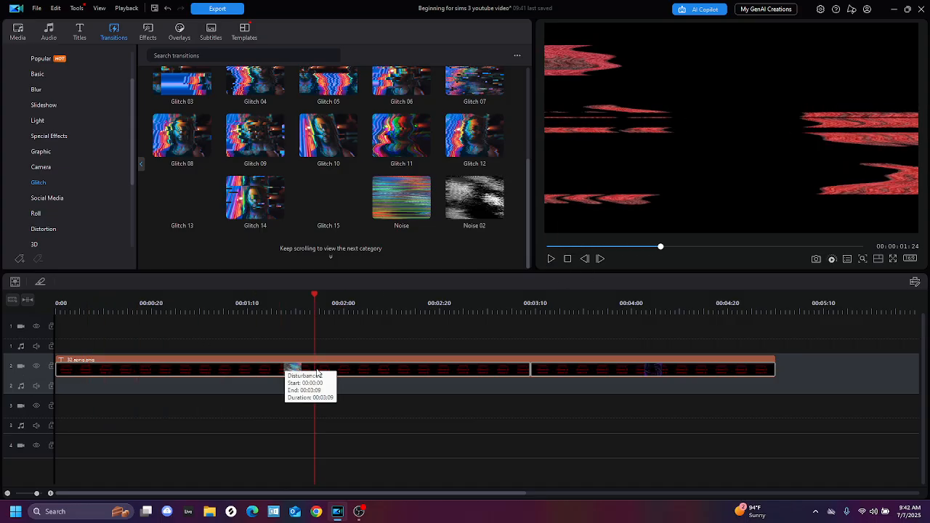
Make Disturbance 2 the title clip's closing transition instead of its opening one, with a duration of 00:02:05, and preview it
scroll(445, 241, "down", 10)
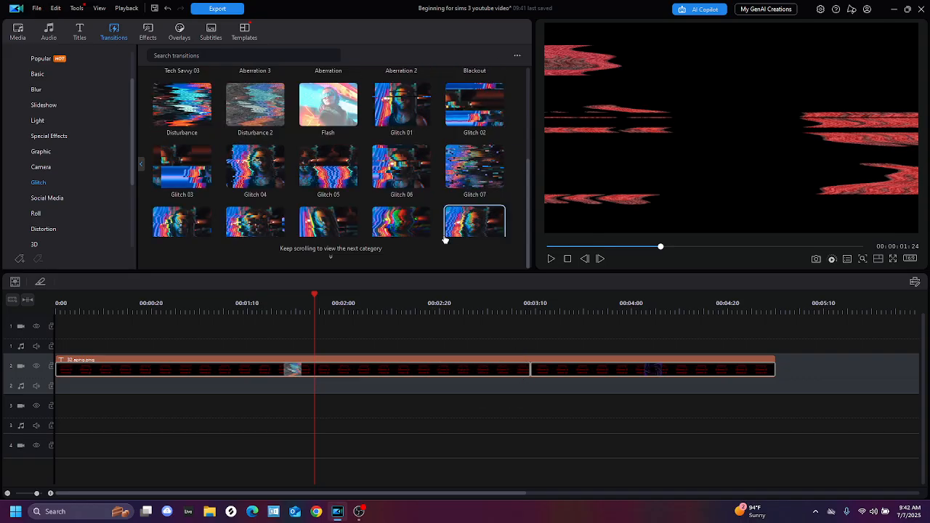
scroll(444, 240, "down", 10)
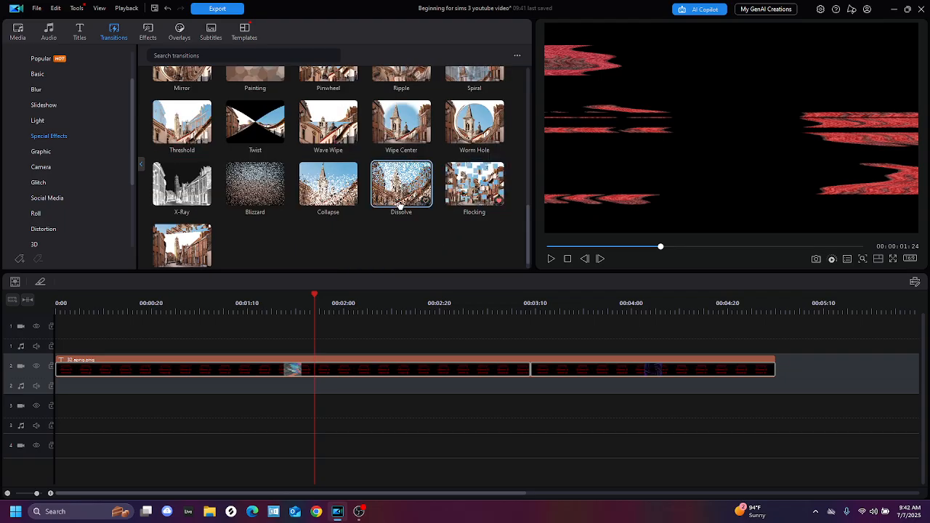
left_click(59, 371)
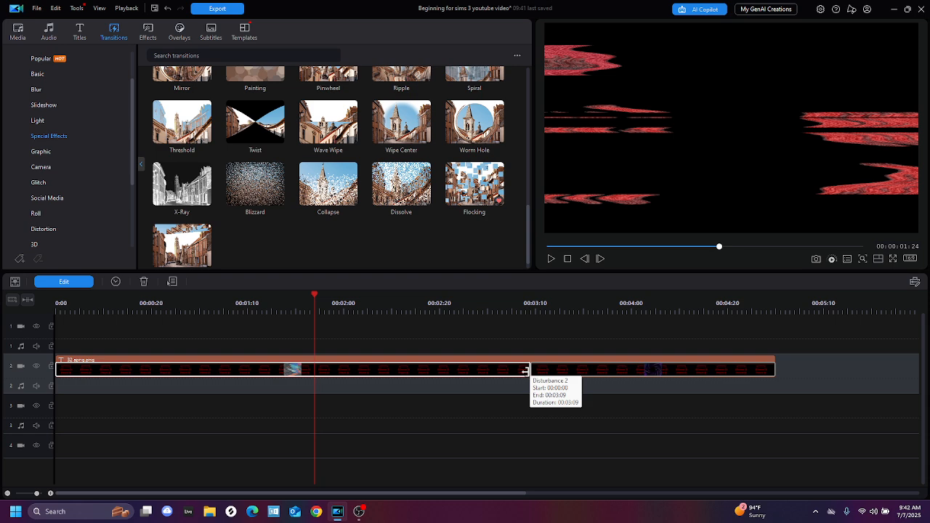
left_click_drag(526, 371, 465, 377)
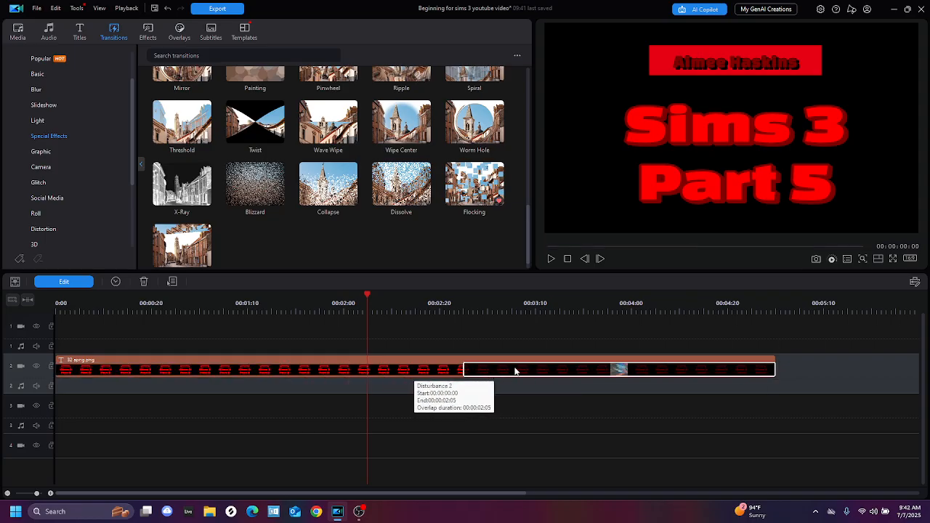
left_click(551, 260)
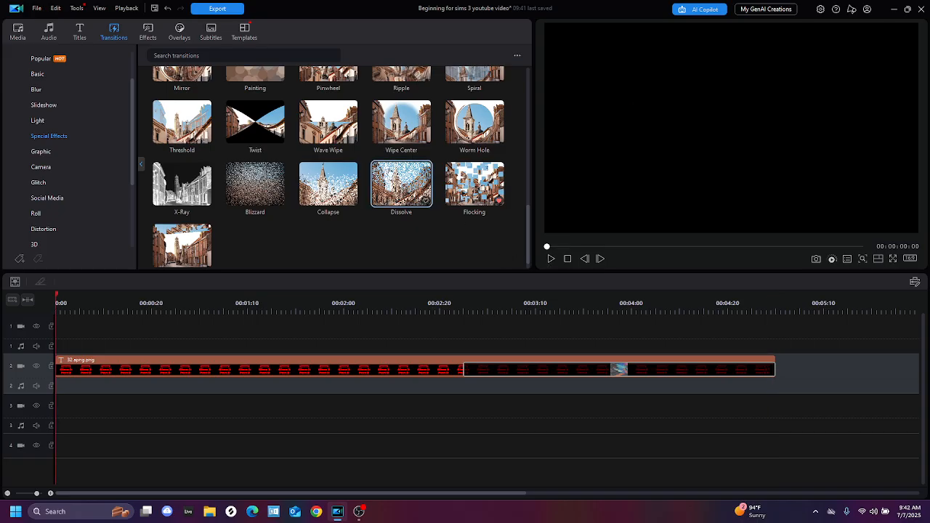
Add the Gaming 09 transition to the start of the title clip and extend it to just past 00:02:00
scroll(281, 142, "up", 10)
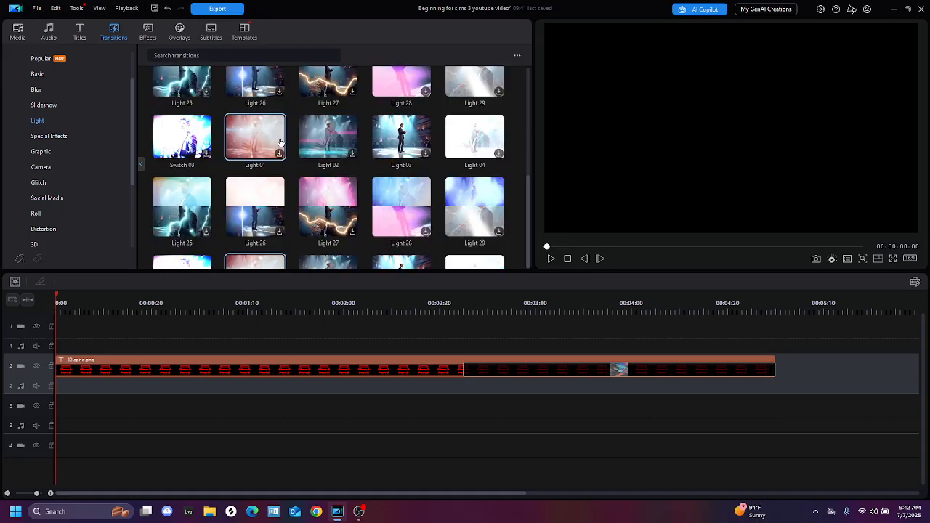
scroll(280, 142, "up", 5)
scroll(72, 105, "up", 2)
left_click(79, 92)
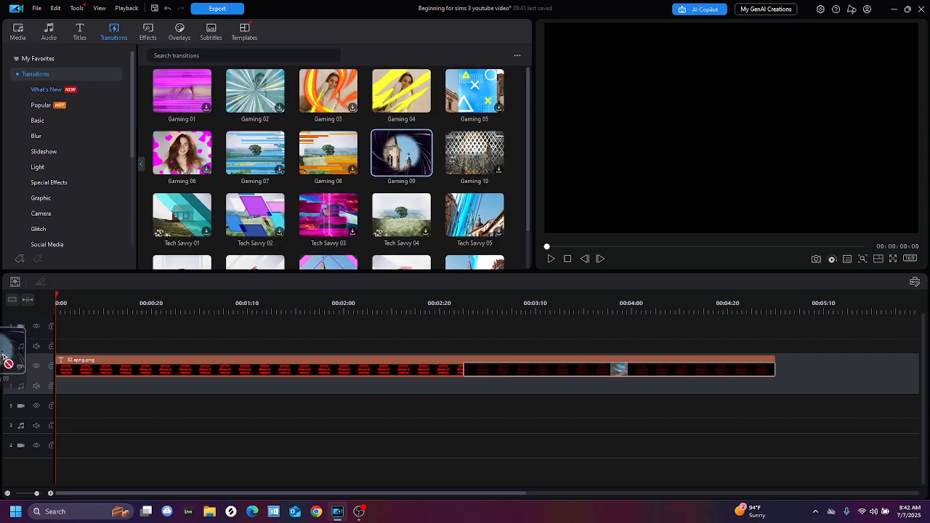
left_click(83, 376)
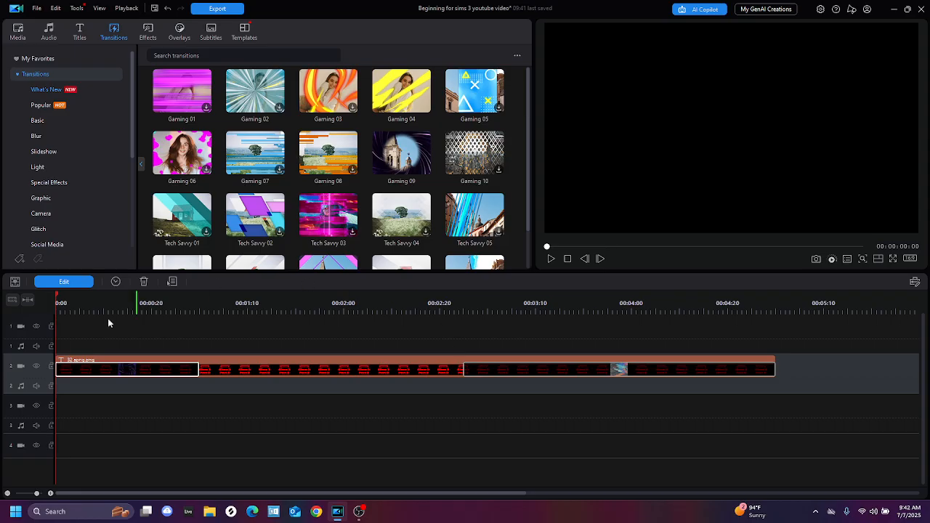
left_click_drag(198, 372, 361, 372)
Play the title clip from the beginning to check the Gaming 09 opening and Disturbance 2 closing, stopping near the end
left_click_drag(359, 298, 4, 332)
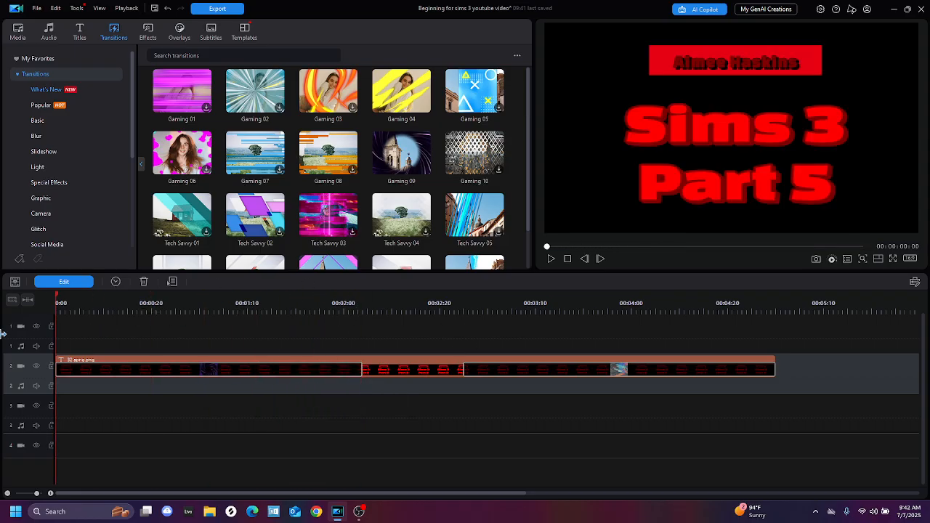
left_click(549, 258)
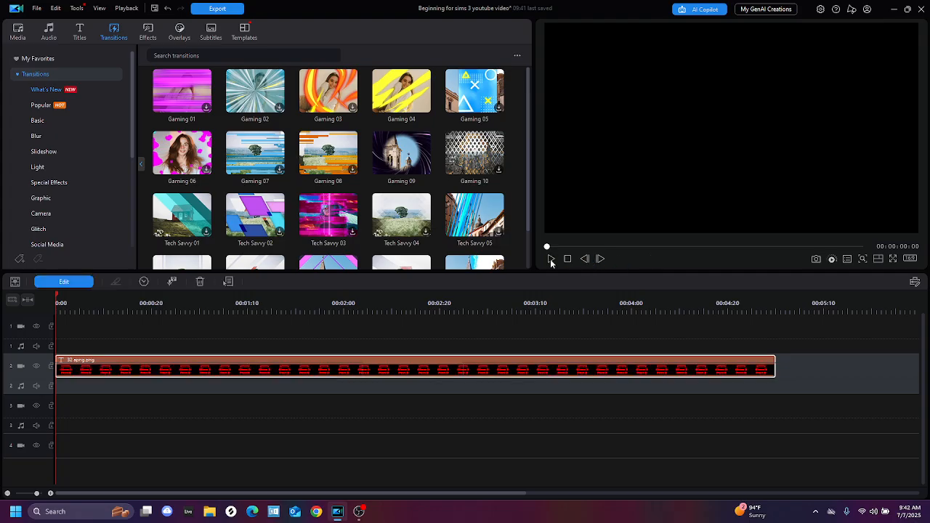
left_click(550, 259)
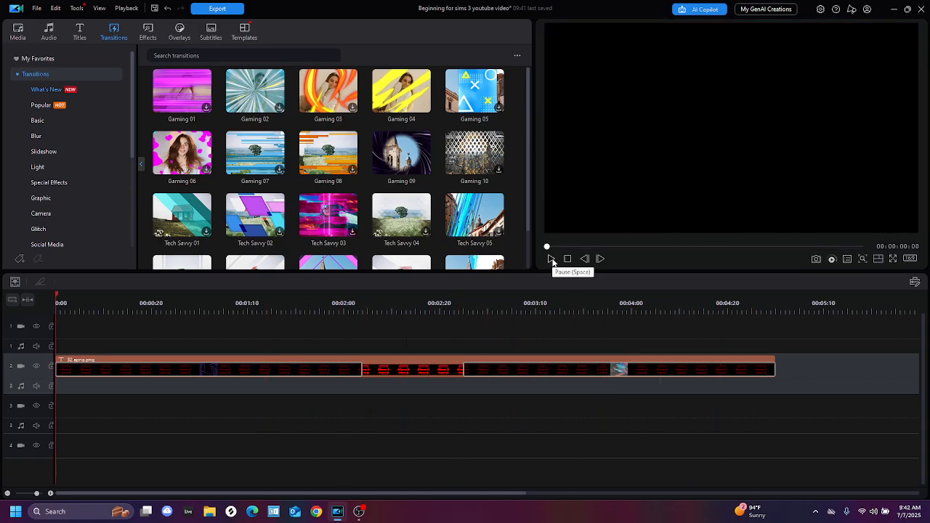
left_click(551, 258)
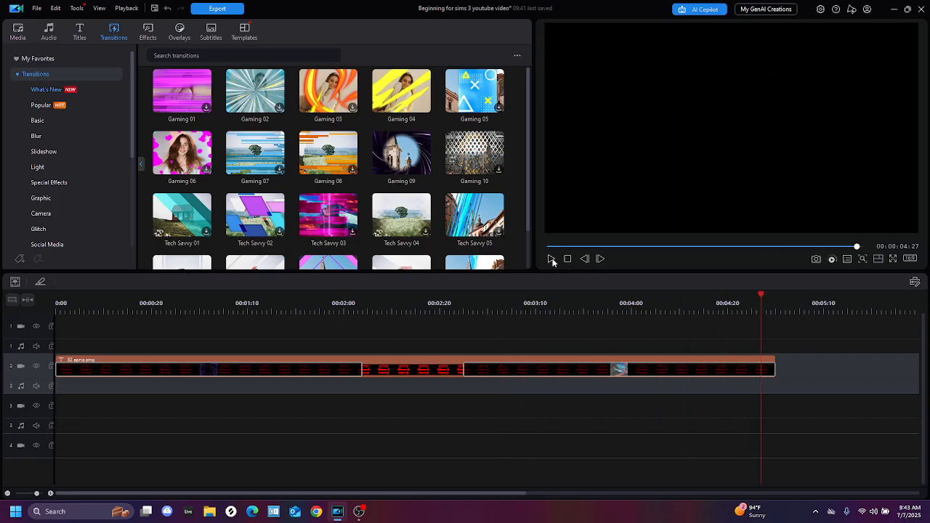
Try to place the Tech Savvy 03 transition in the gap between the title clip's opening and closing transitions
scroll(385, 189, "down", 2)
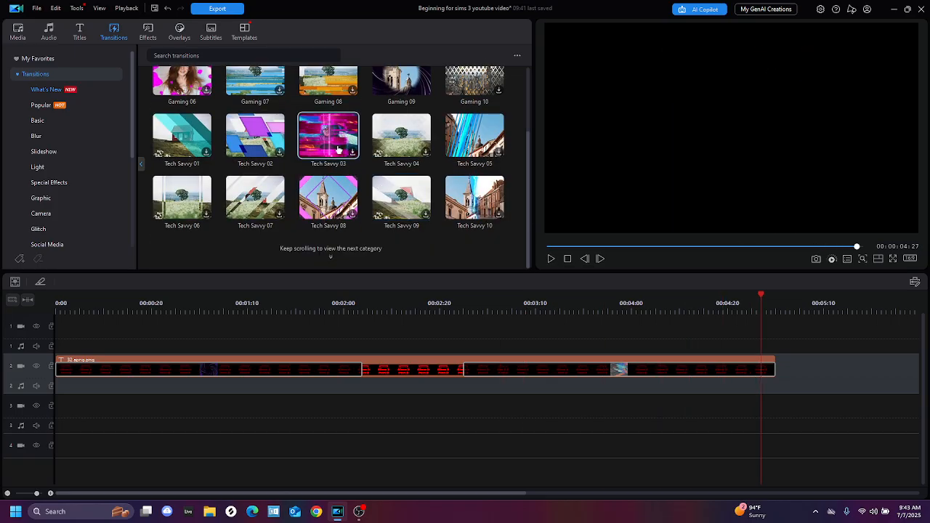
left_click_drag(338, 149, 372, 337)
left_click_drag(404, 377, 397, 373)
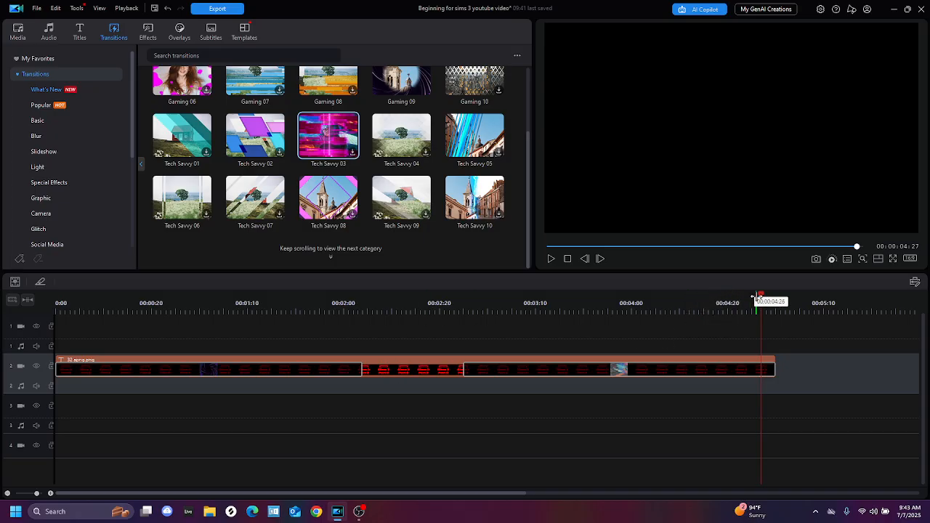
Play the title clip from 00:00:01:24 and again from the beginning to review both transitions
left_click_drag(753, 297, 315, 300)
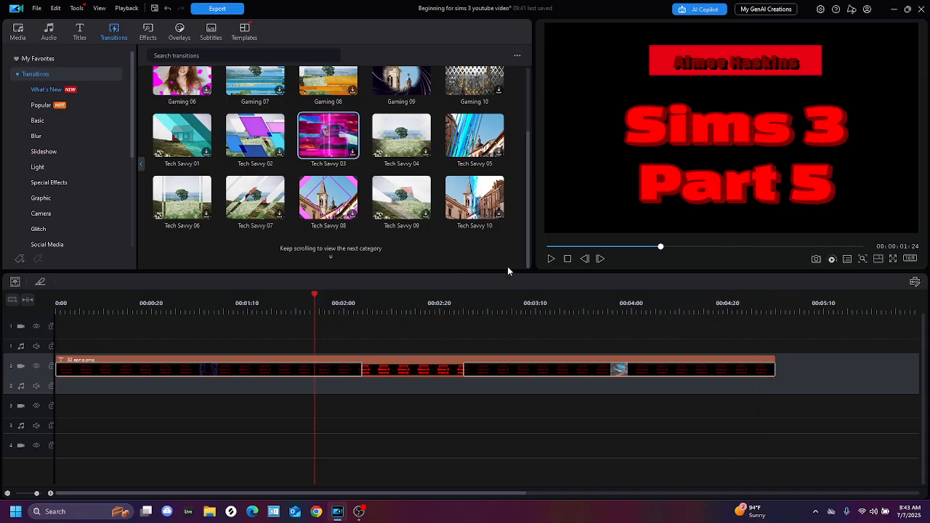
left_click(552, 260)
scroll(423, 218, "down", 3)
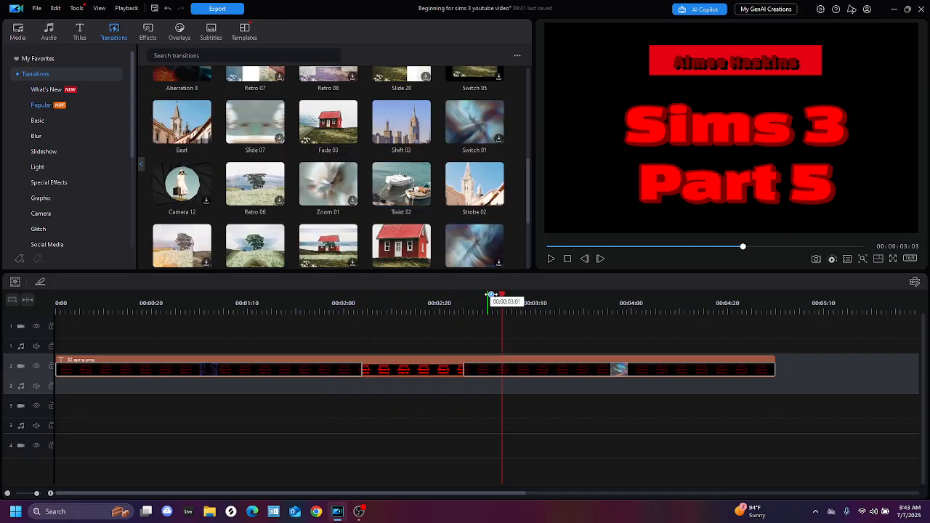
left_click_drag(498, 296, 57, 302)
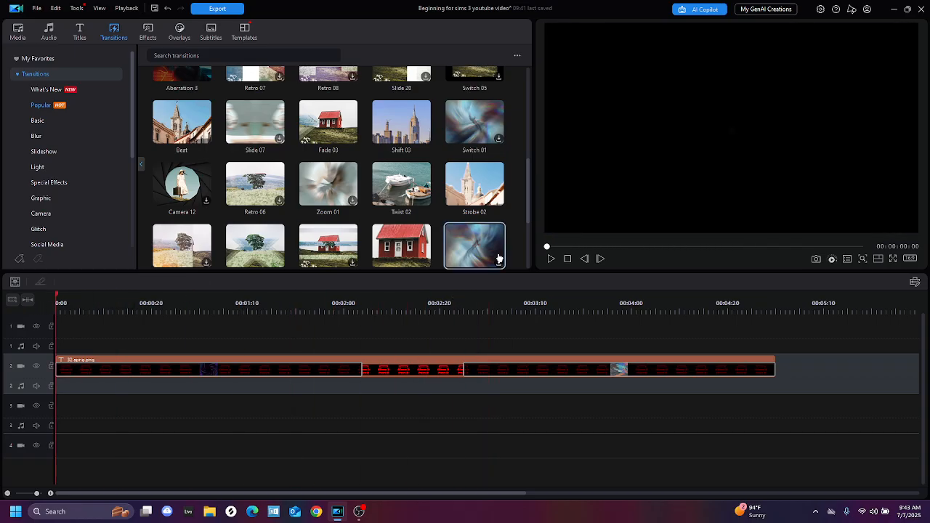
left_click(552, 265)
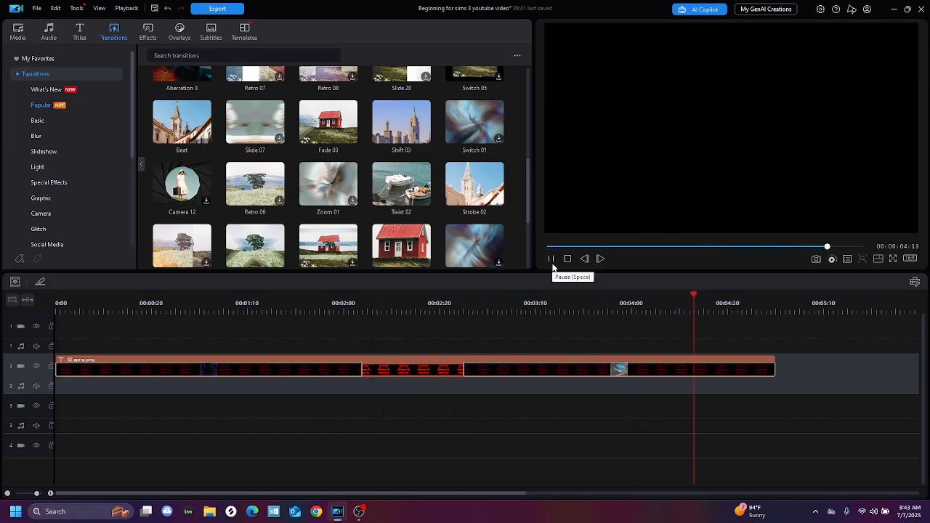
left_click(551, 259)
Try to place the Light 17 transition in the middle of the title clip
scroll(327, 211, "down", 10)
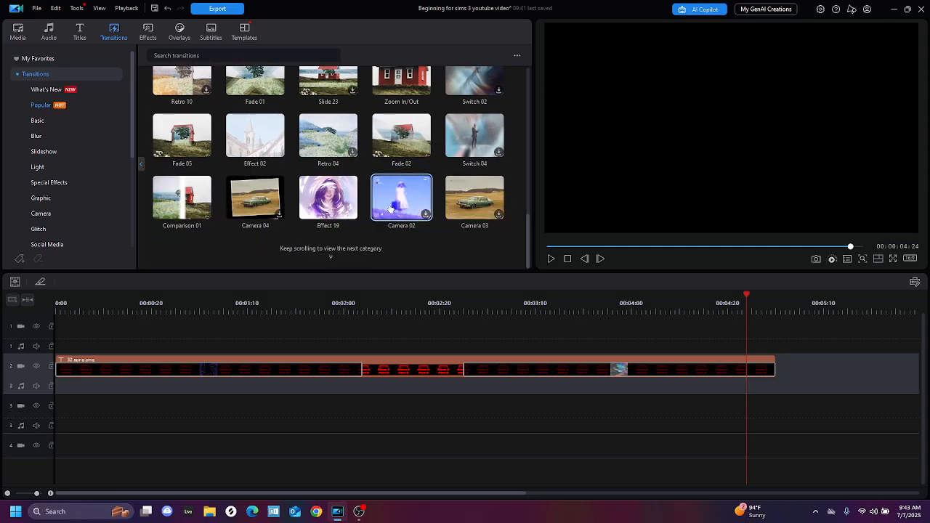
scroll(327, 194, "up", 6)
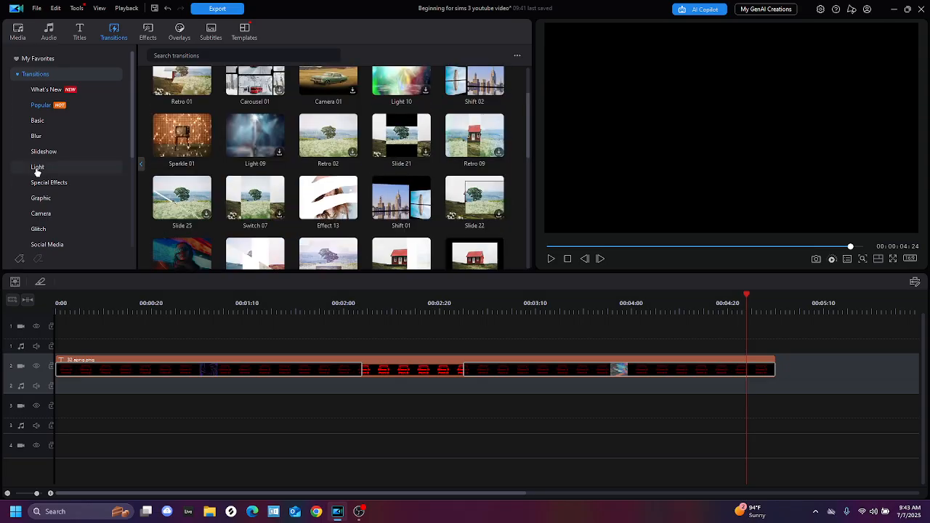
left_click(37, 169)
scroll(306, 138, "down", 3)
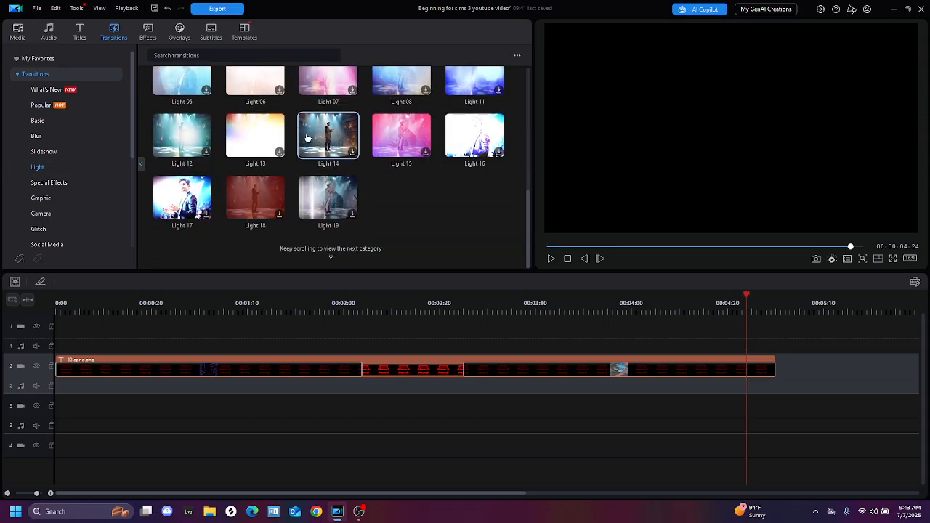
left_click_drag(181, 198, 371, 360)
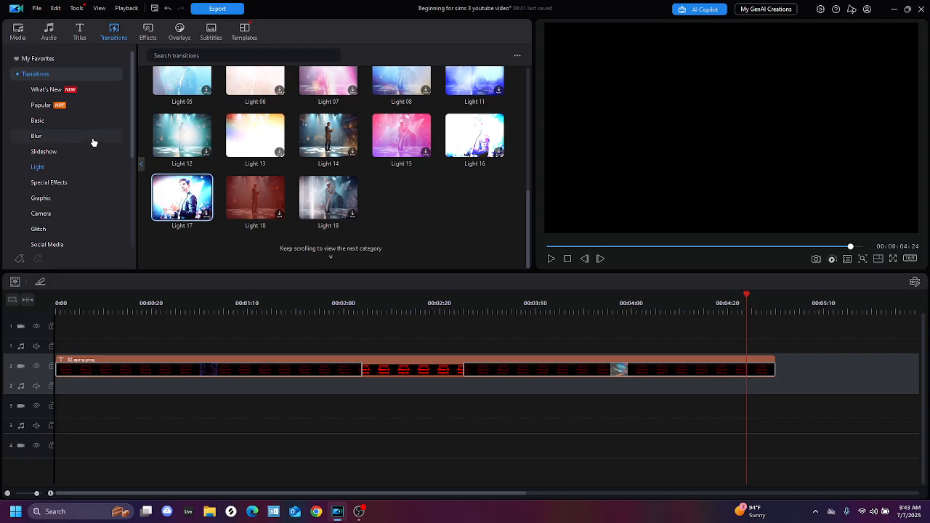
Try to place the Basic transitions Tech Savvy 07 and Gaming 08 in the middle of the title clip
left_click(58, 152)
left_click(47, 137)
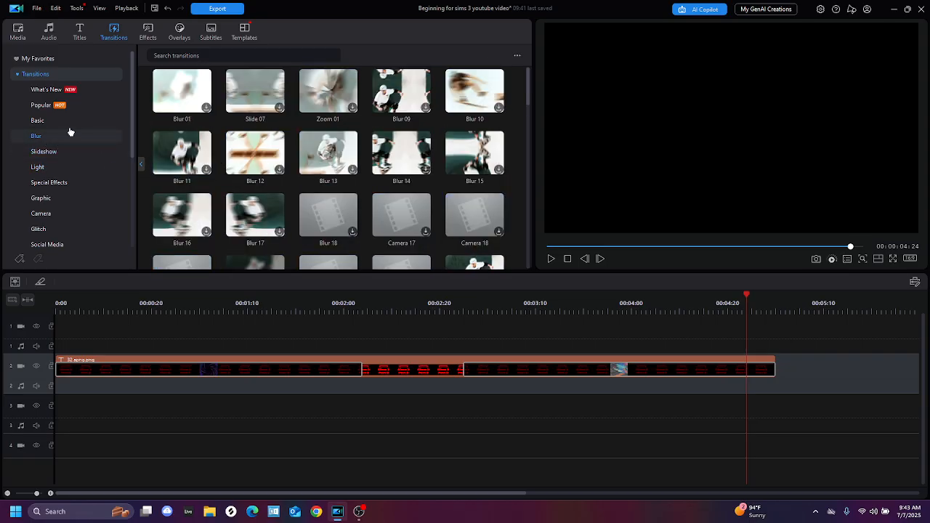
left_click(42, 120)
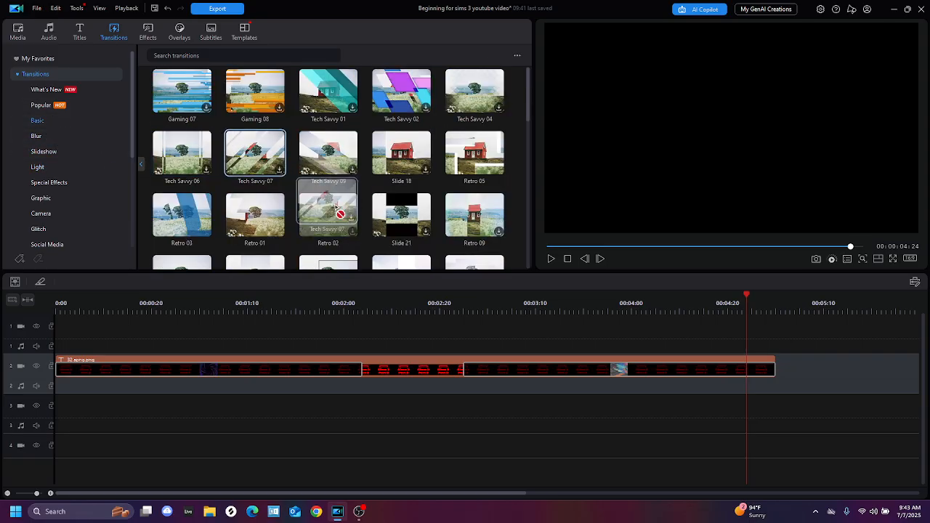
left_click_drag(244, 149, 414, 360)
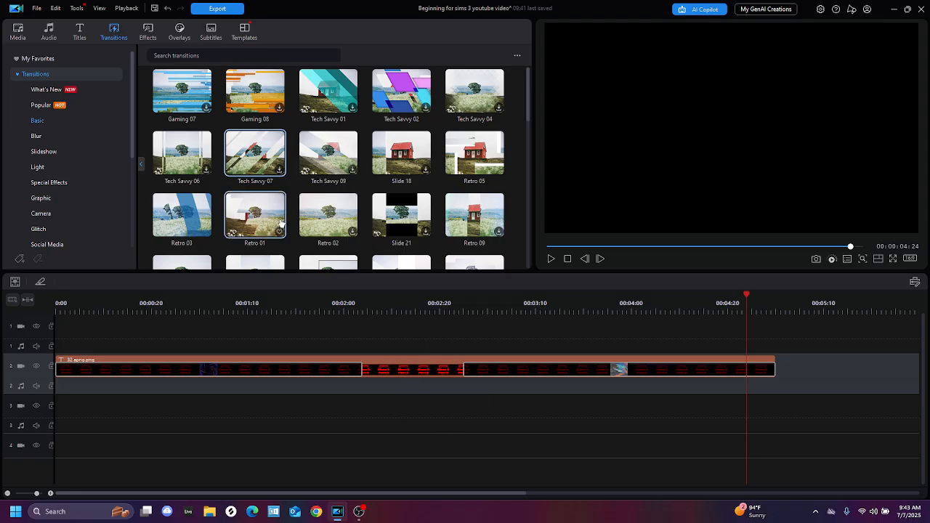
left_click_drag(243, 99, 407, 359)
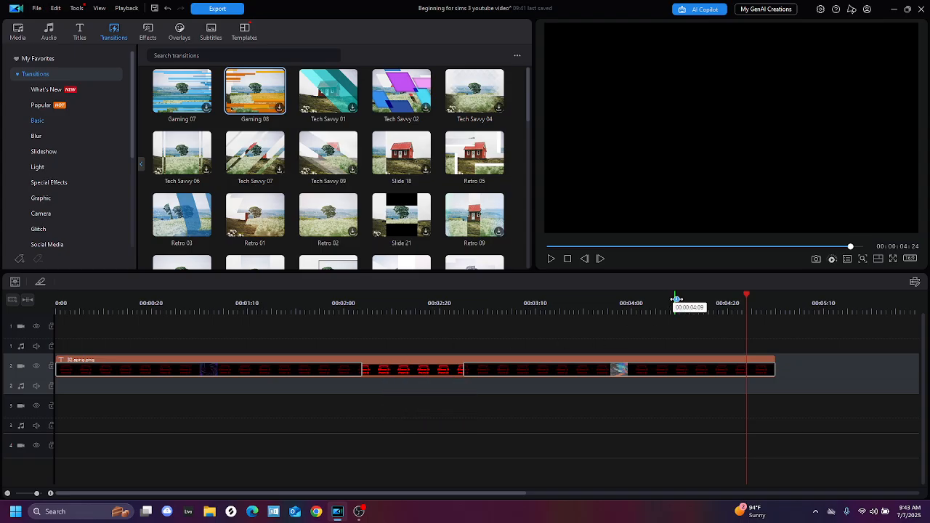
Play the title clip from the beginning and pause it during the Disturbance 2 closing transition
left_click_drag(748, 300, 2, 313)
left_click(553, 259)
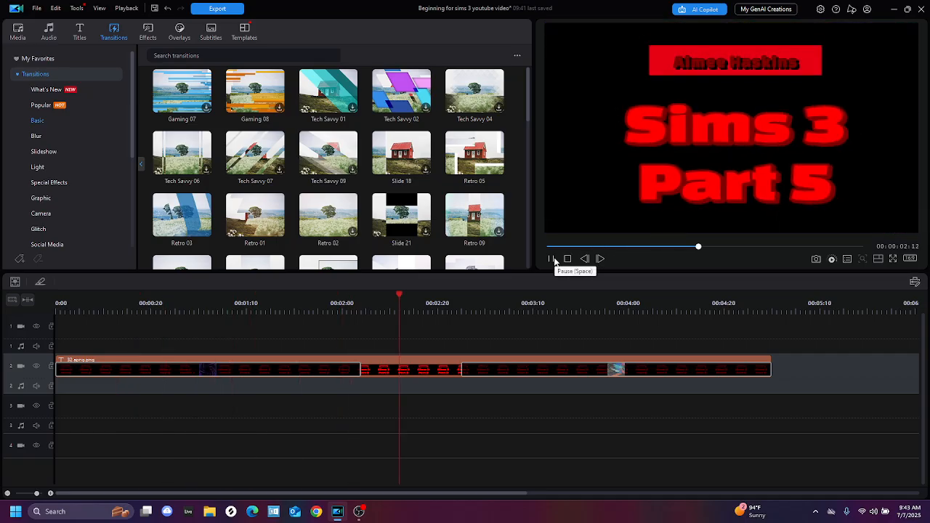
left_click(551, 259)
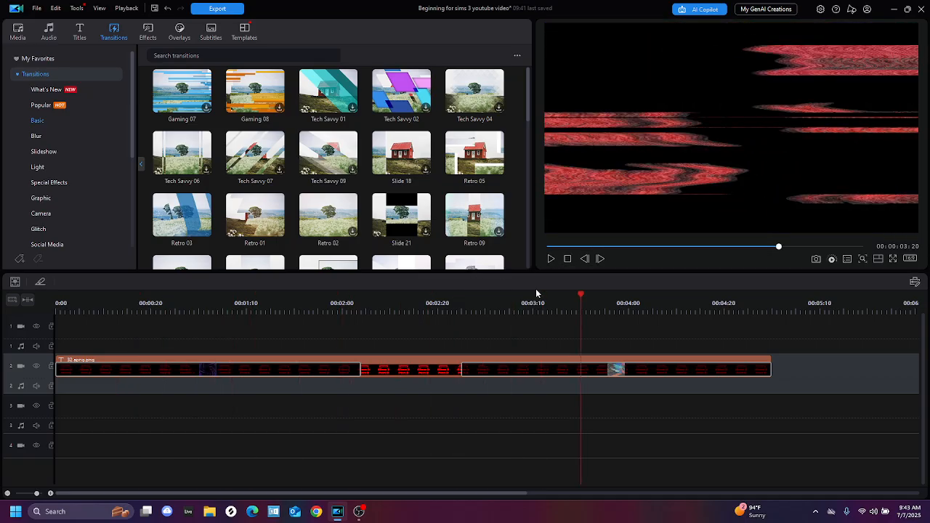
Return the playhead to 00:00:02:14 and select the name text in the title's red banner
left_click_drag(570, 296, 409, 311)
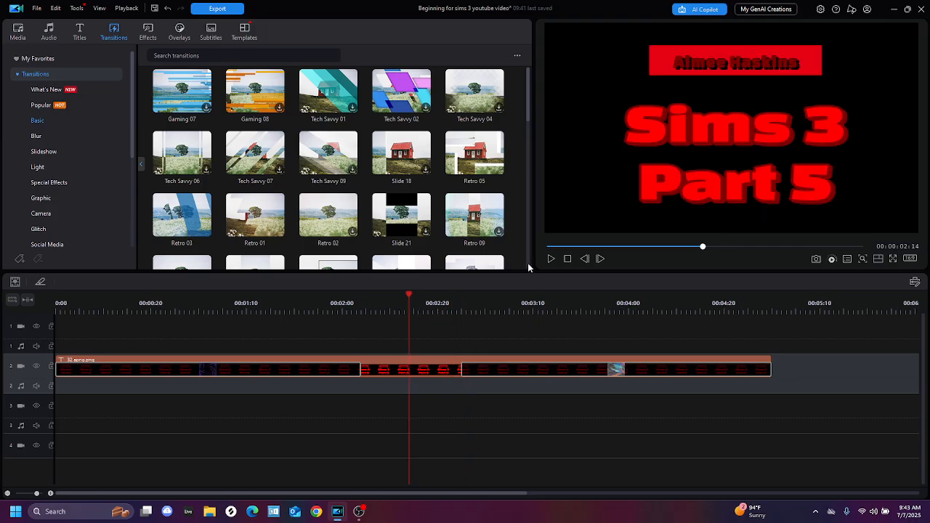
left_click(701, 65)
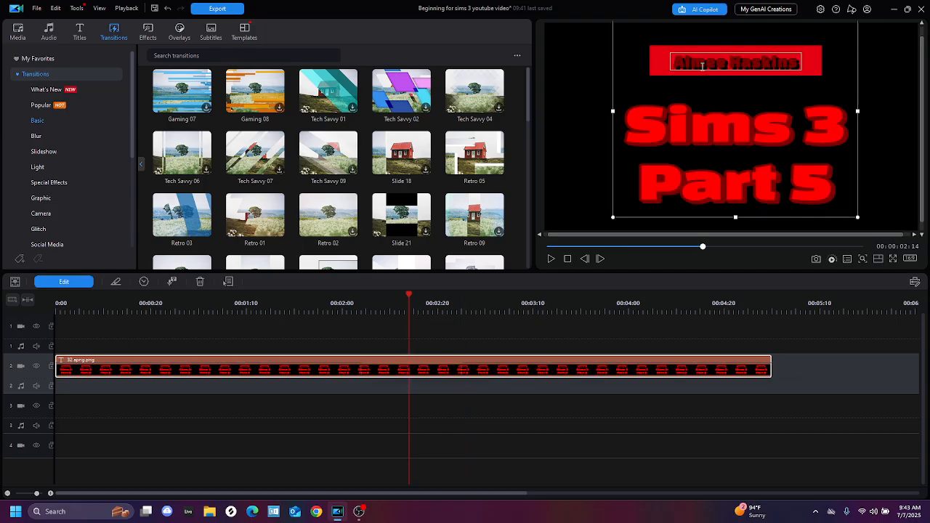
left_click_drag(676, 64, 817, 76)
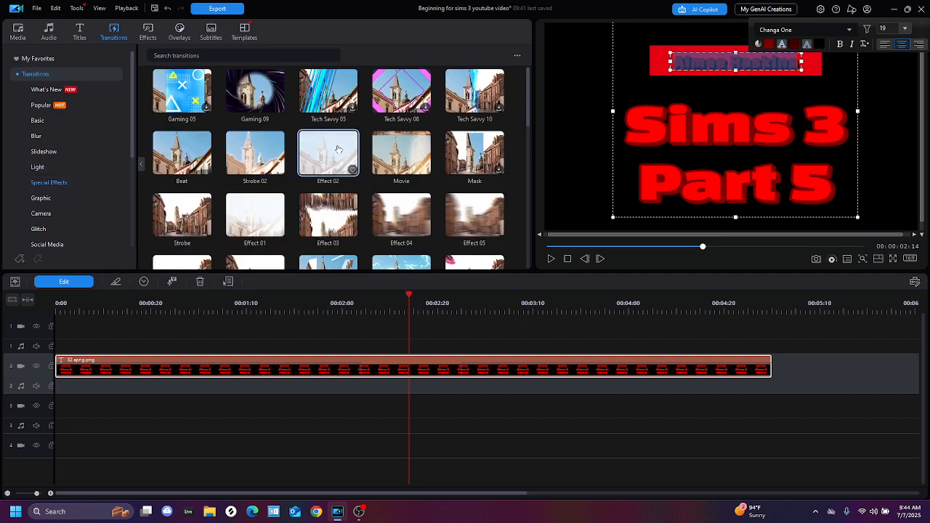
Browse to the Mosaic transitions and preview Mosaic 02
scroll(101, 213, "down", 2)
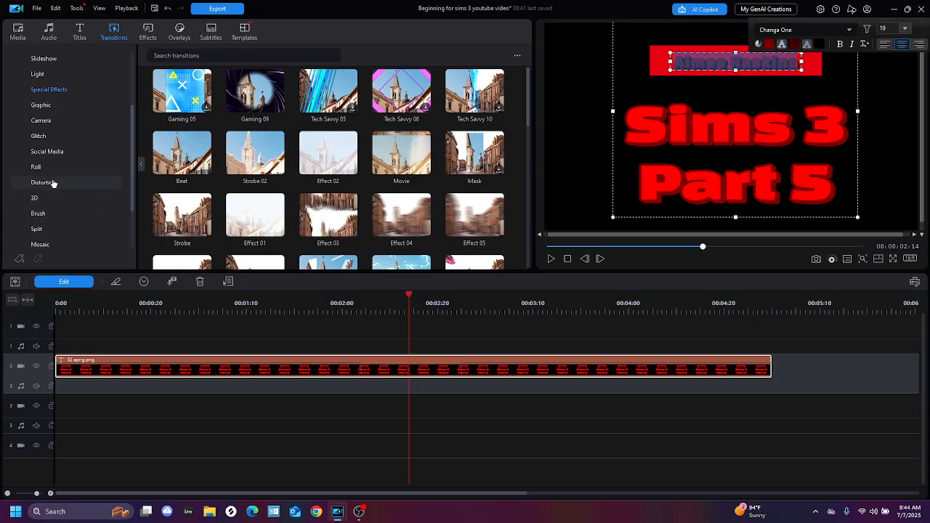
scroll(53, 183, "up", 2)
scroll(64, 153, "down", 4)
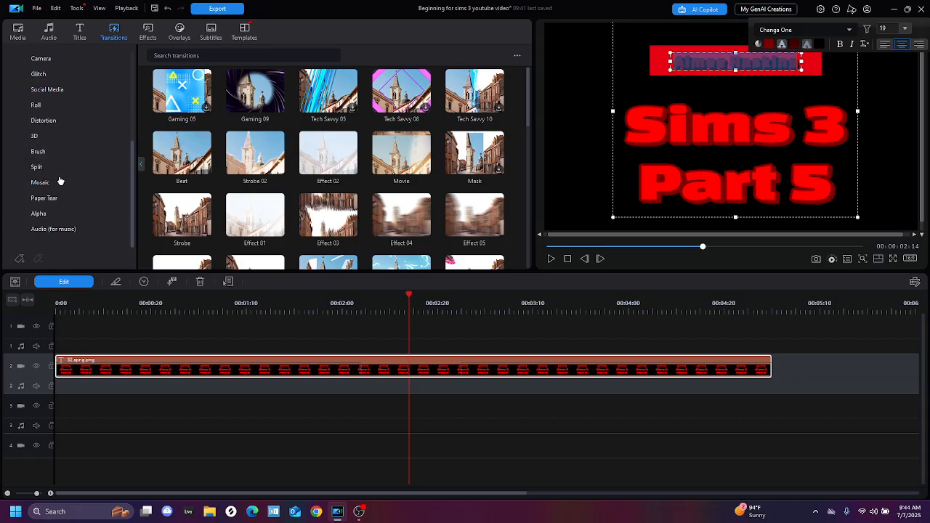
left_click(51, 182)
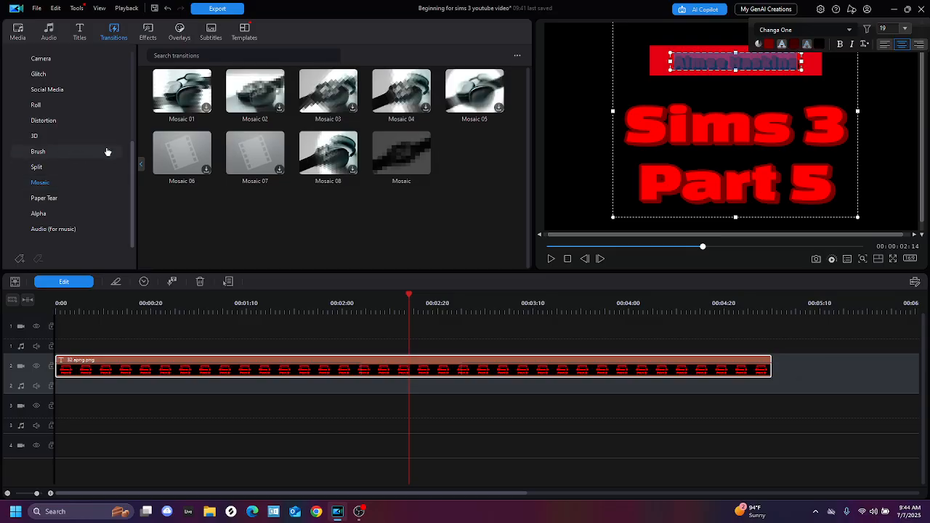
left_click(245, 89)
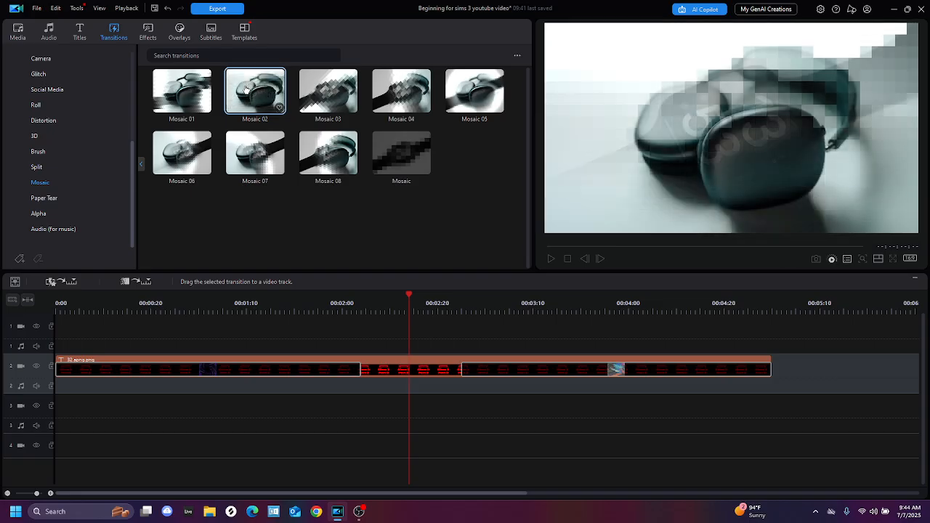
Preview the Mosaic 03 transition and try to place it in the middle of the title clip
left_click(312, 102)
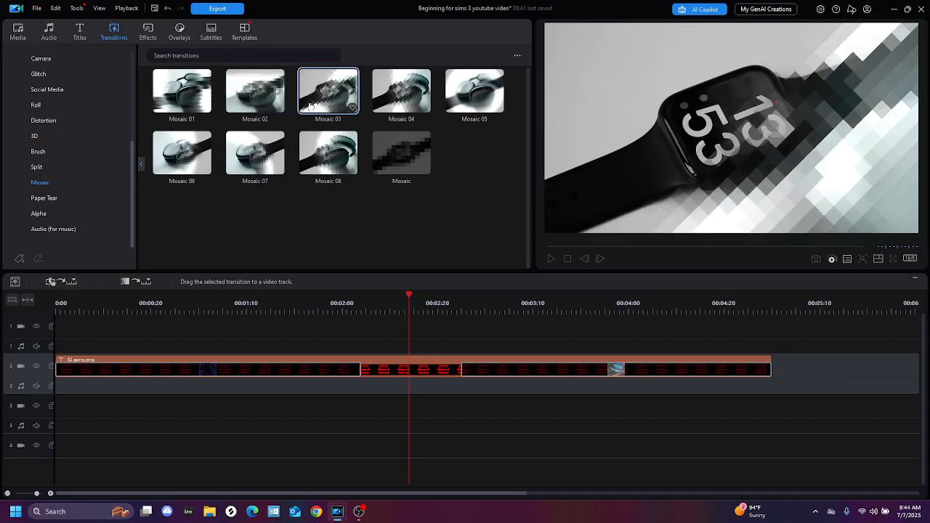
left_click_drag(319, 102, 394, 344)
left_click(72, 119)
scroll(85, 113, "up", 3)
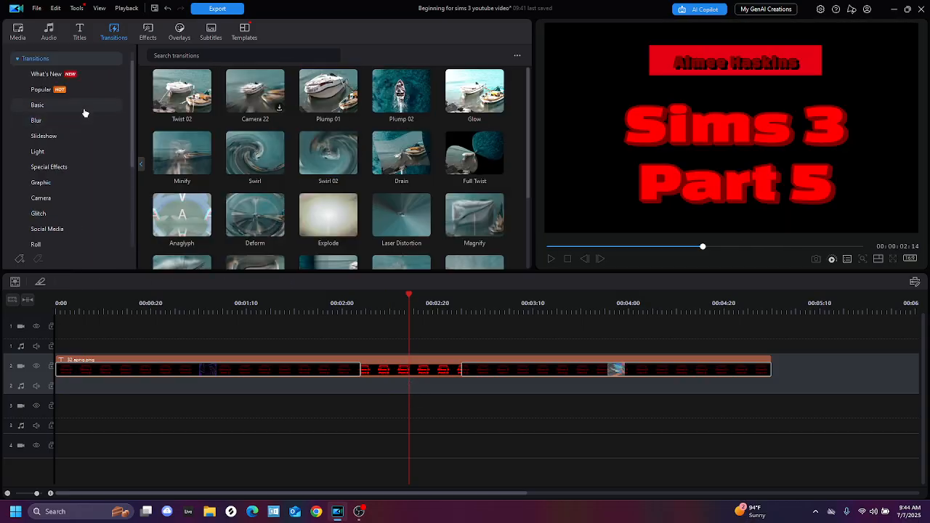
Open the title for advanced editing and show the entrance animations for the "Sims 3 Part 5" text
left_click(769, 64)
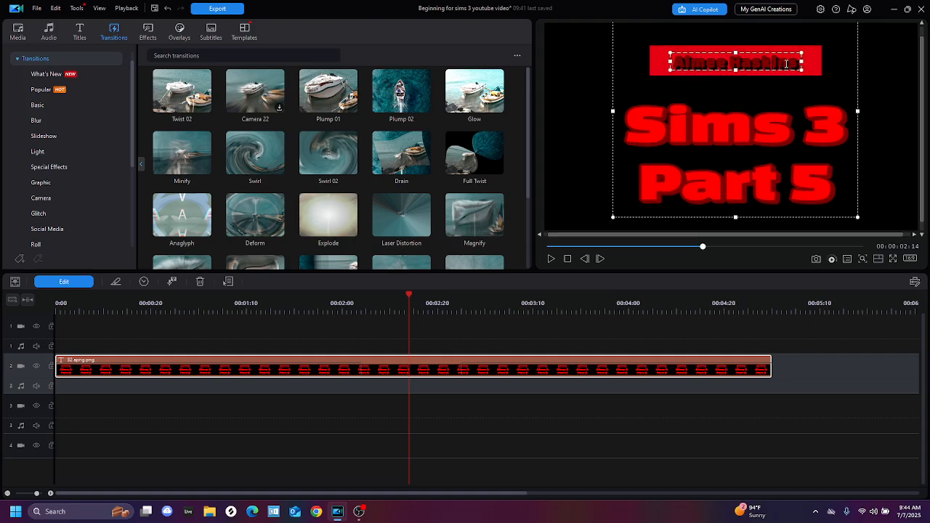
right_click(786, 64)
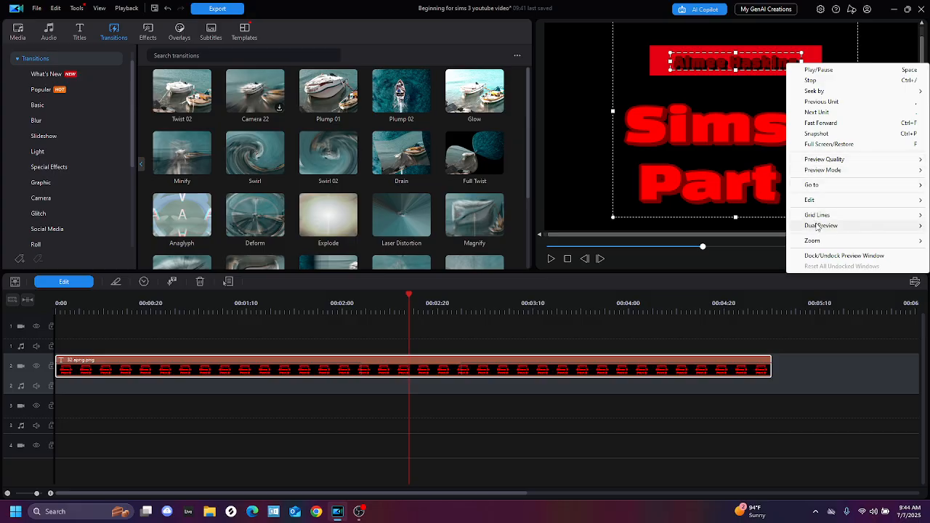
mouse_move(822, 201)
left_click(685, 201)
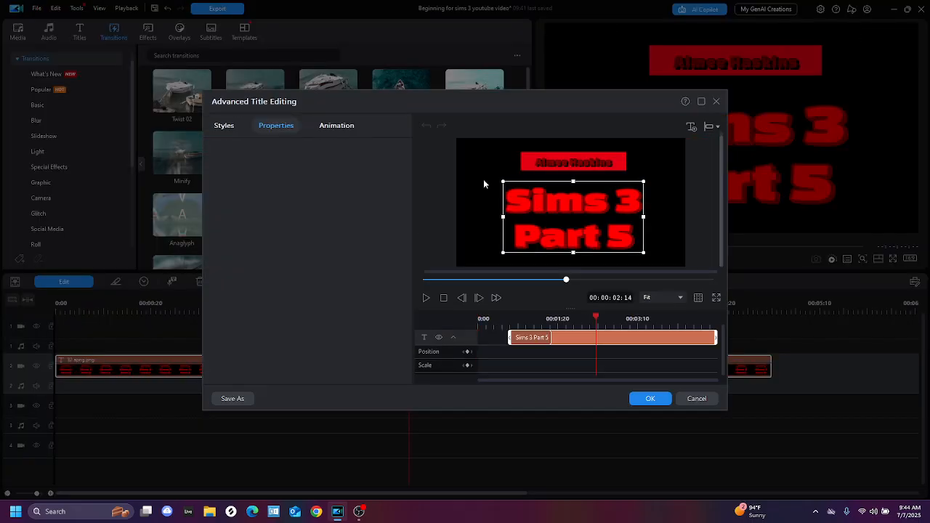
scroll(306, 252, "down", 1)
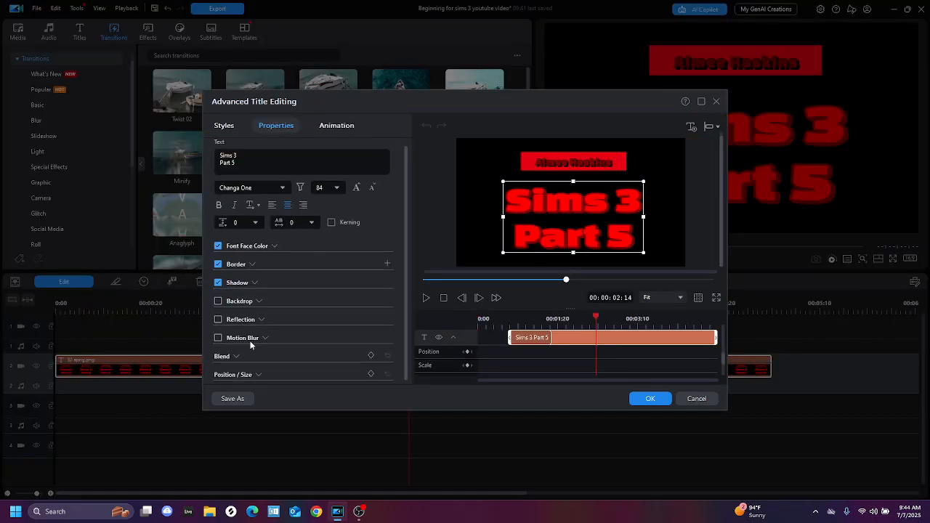
left_click(343, 125)
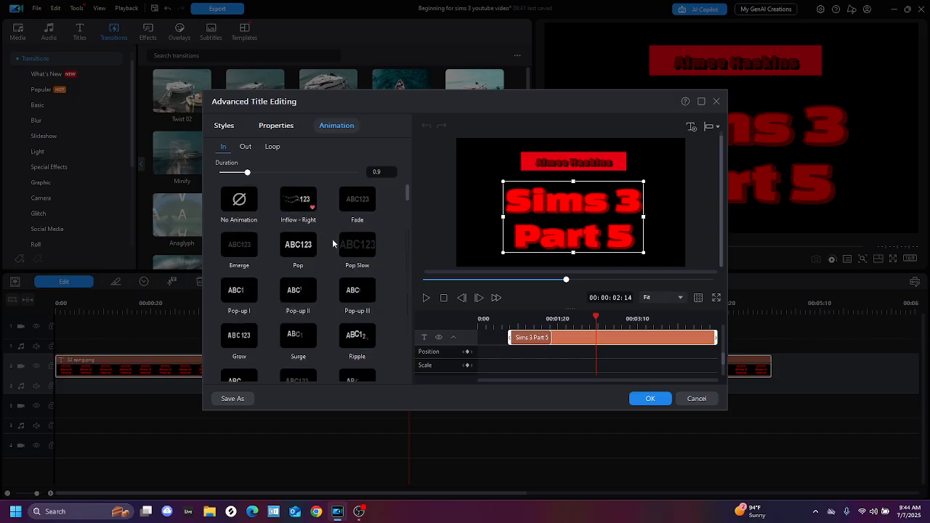
Apply the Magnify entrance animation to the "Sims 3 Part 5" text and play the title preview
scroll(367, 265, "down", 3)
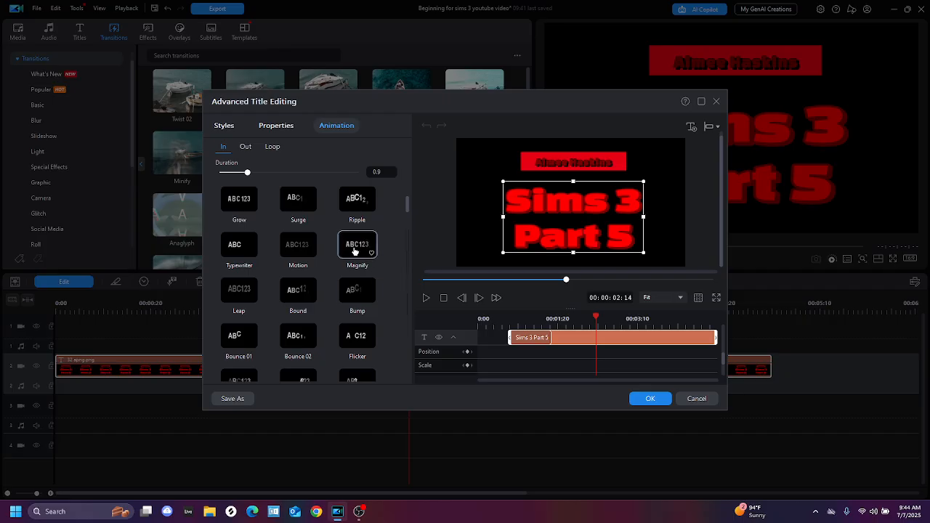
left_click(357, 249)
left_click(426, 298)
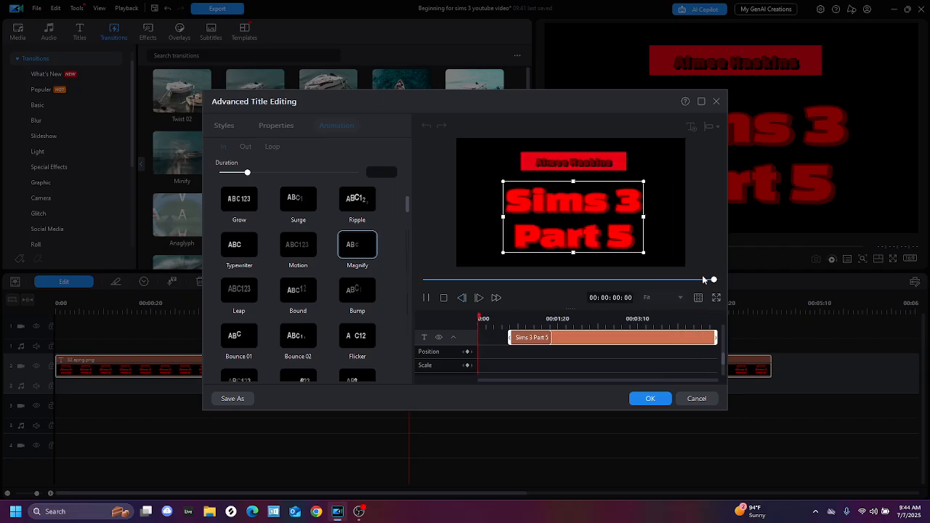
left_click(356, 258)
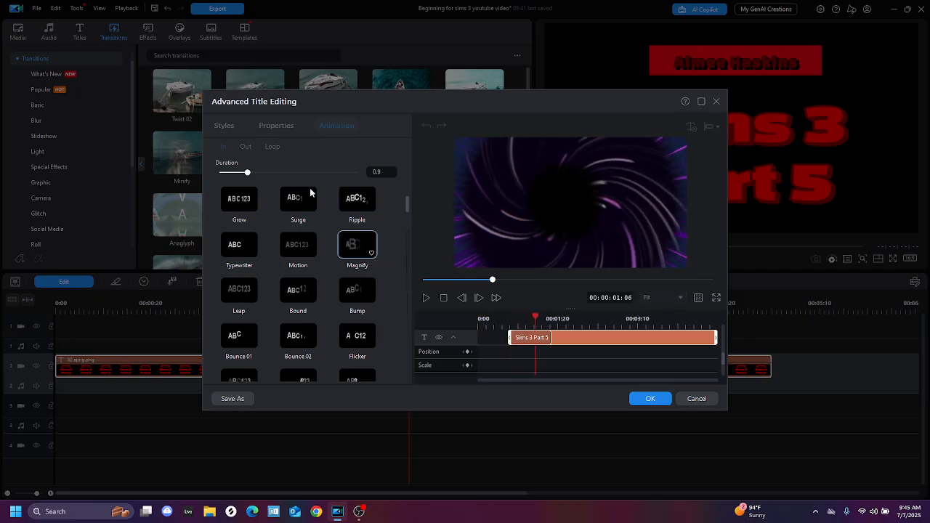
Apply the Bounce 02 entrance animation to the "Sims 3 Part 5" text and play the title preview
scroll(309, 287, "down", 1)
left_click(304, 293)
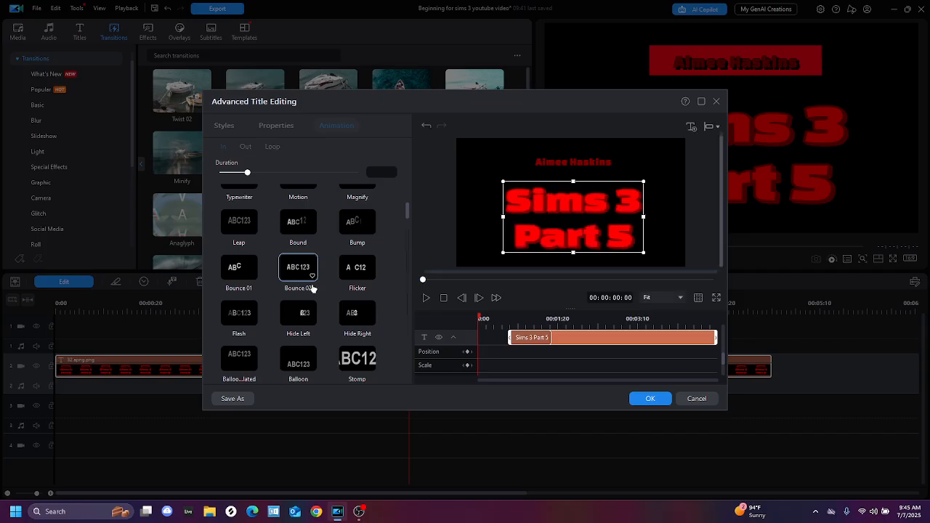
left_click(427, 298)
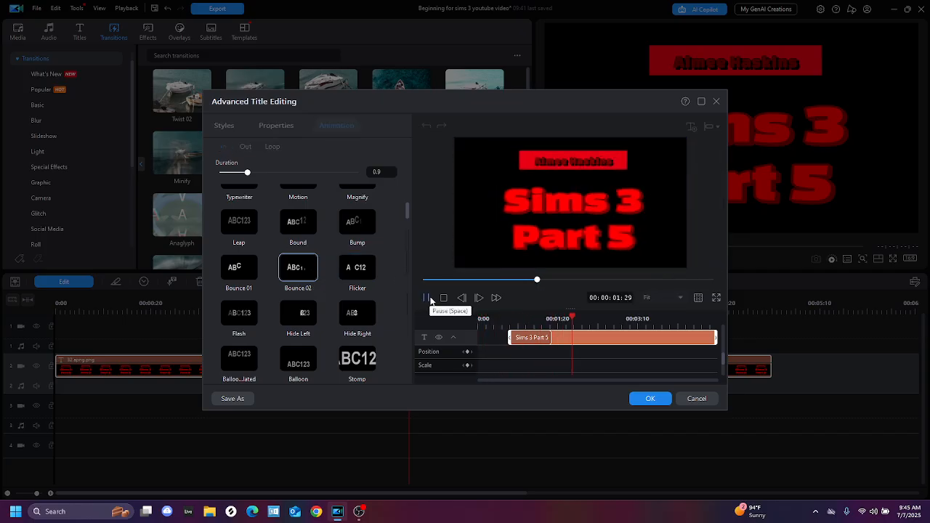
Extend the start of the "Sims 3 Part 5" text to the title's beginning, replay the preview and accept the edits
left_click(518, 337)
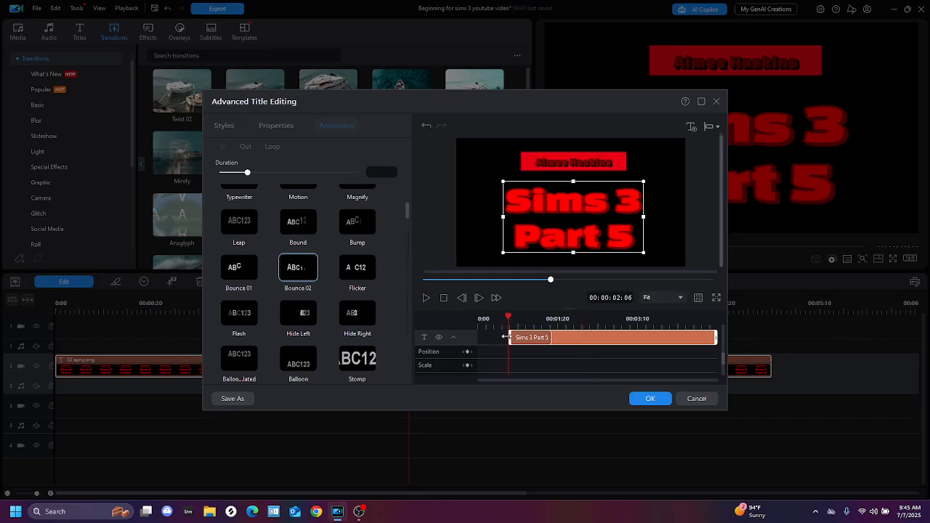
left_click_drag(508, 338, 448, 336)
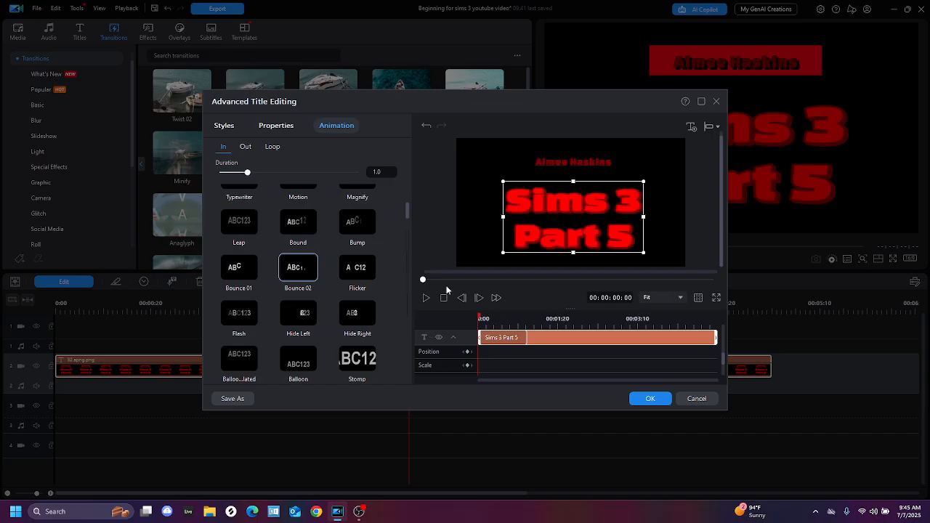
left_click(425, 298)
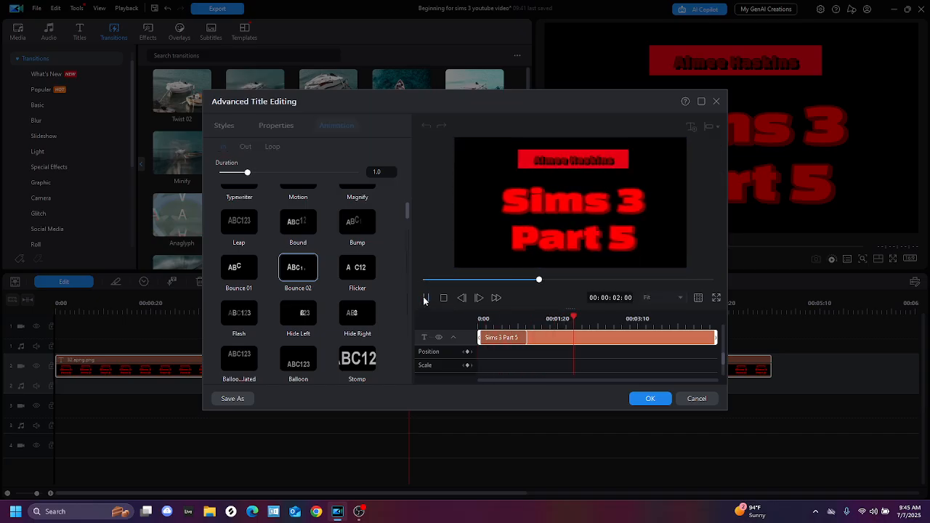
left_click_drag(571, 320, 409, 304)
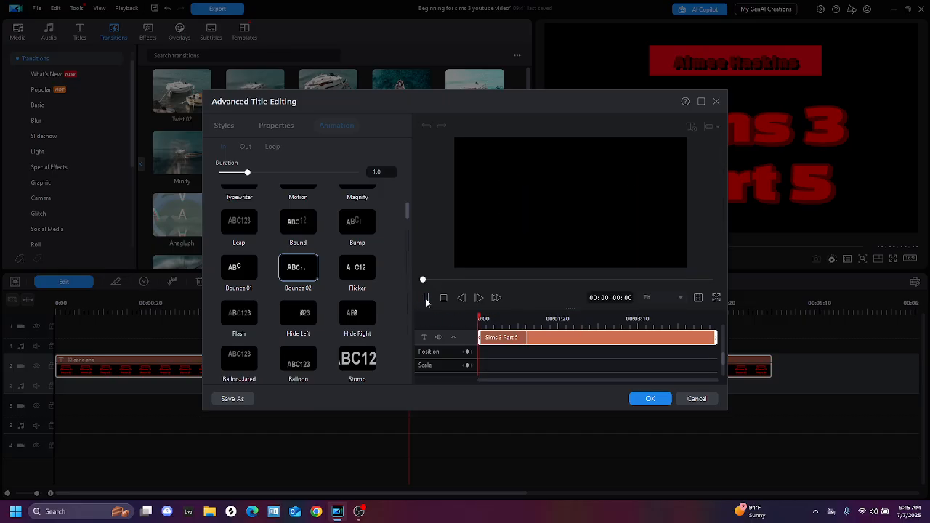
left_click(425, 300)
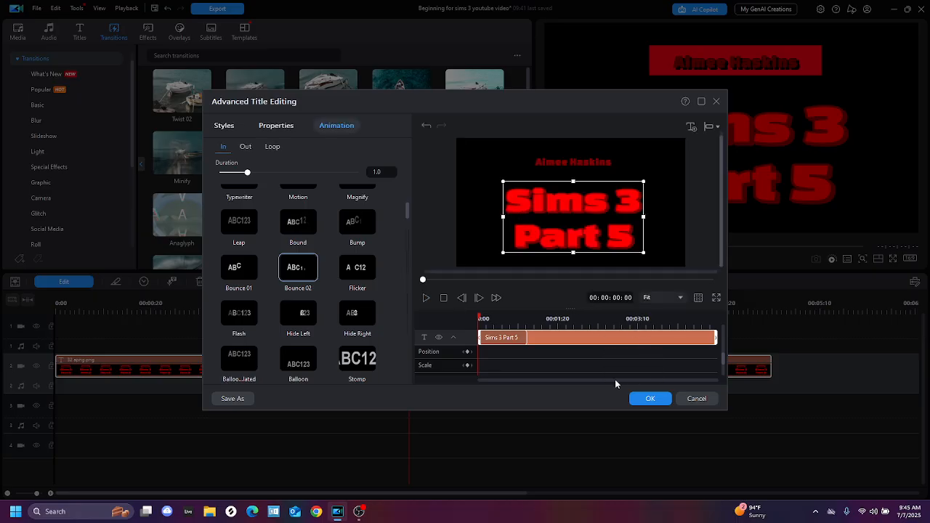
left_click(640, 404)
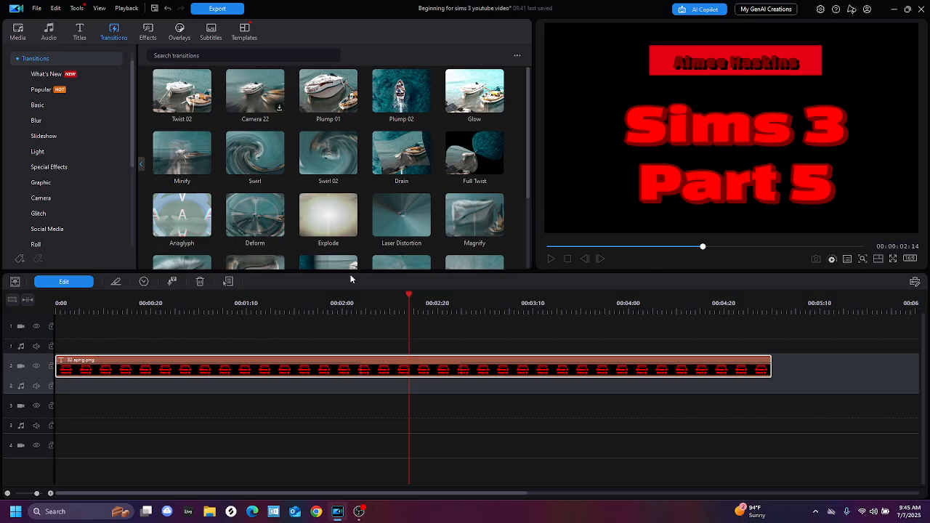
Play the edited title clip on the main timeline from the beginning and pause it near the end
left_click_drag(408, 305, 3, 307)
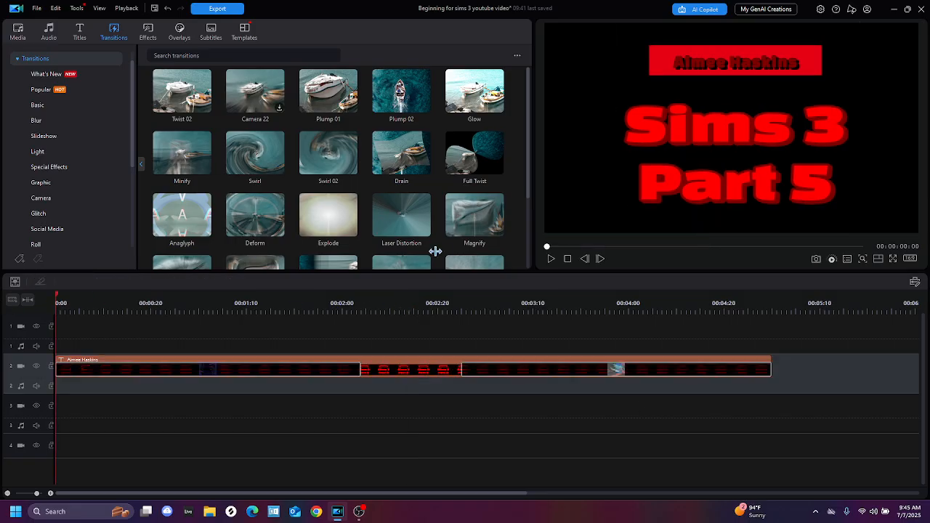
left_click(551, 259)
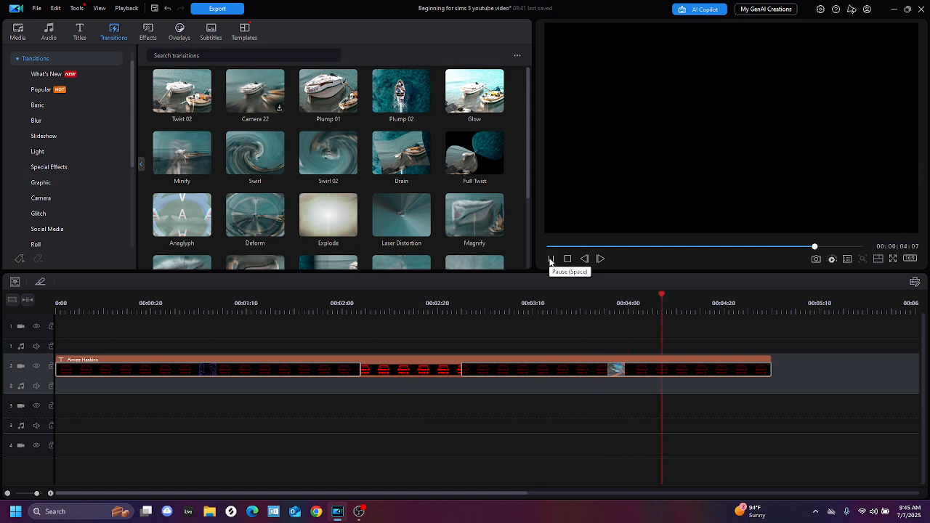
left_click(551, 259)
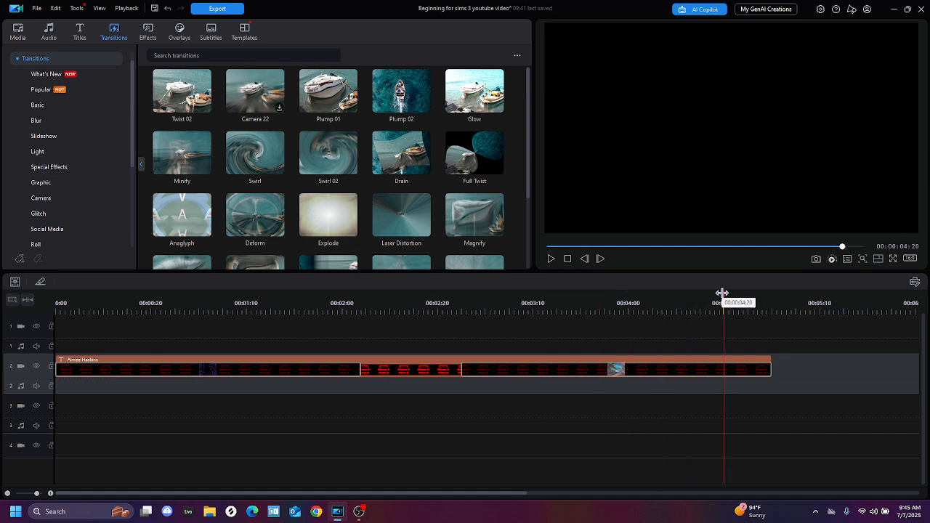
Return the playhead to 00:00:02:13, select the text in the red banner and browse the 3D transitions
left_click_drag(721, 292, 406, 310)
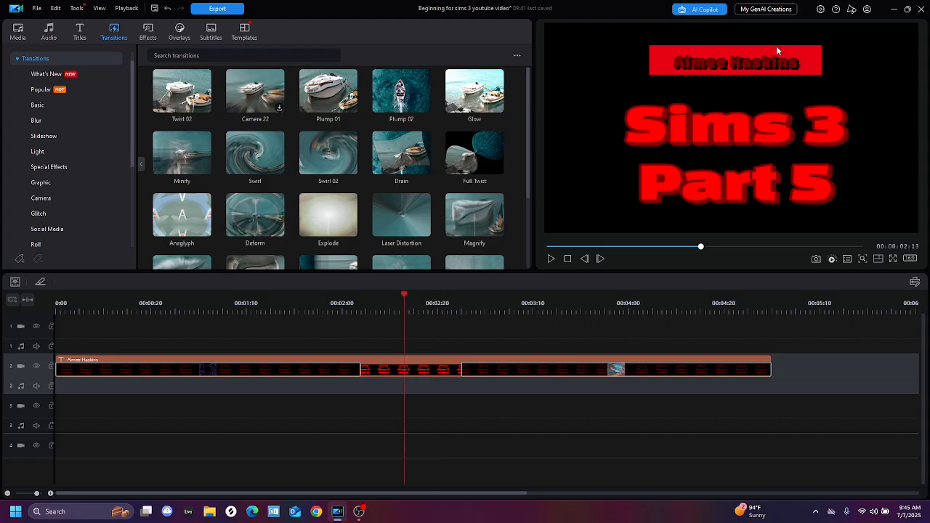
left_click(772, 66)
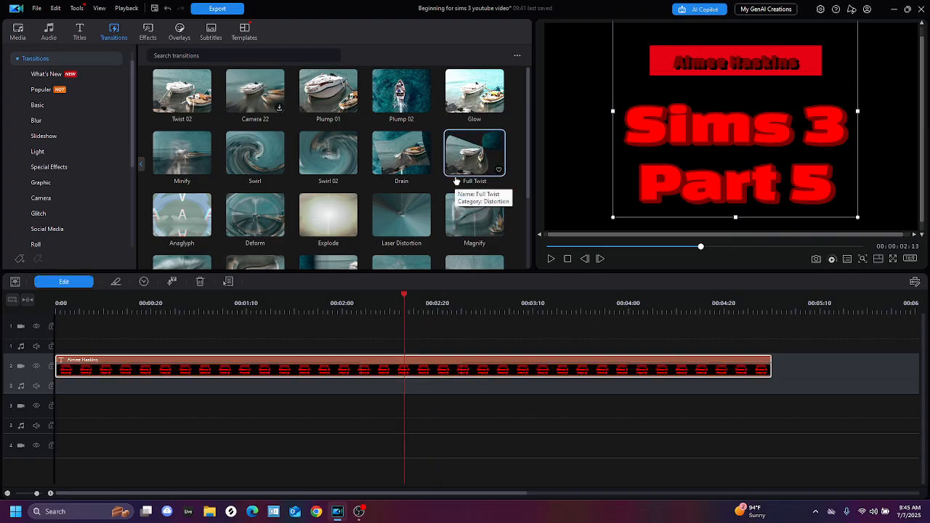
left_click_drag(423, 177, 393, 373)
scroll(298, 163, "down", 3)
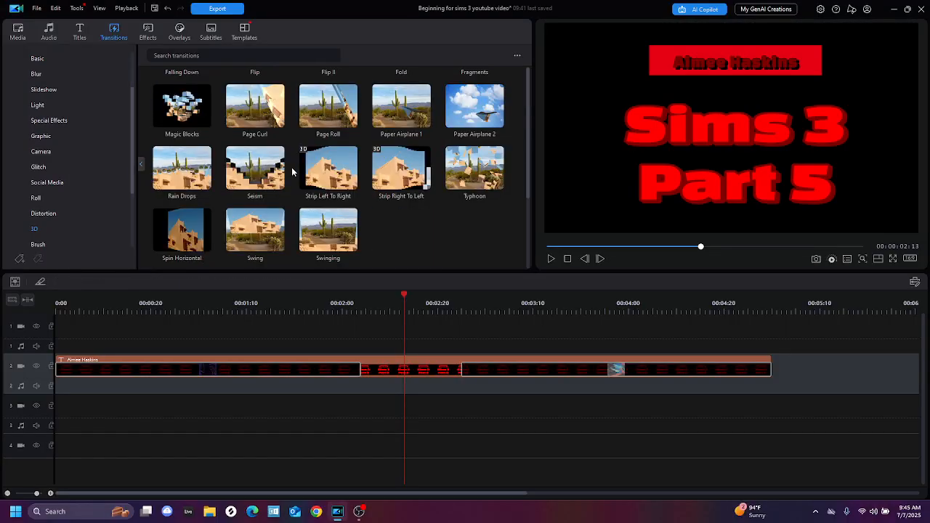
scroll(71, 113, "up", 2)
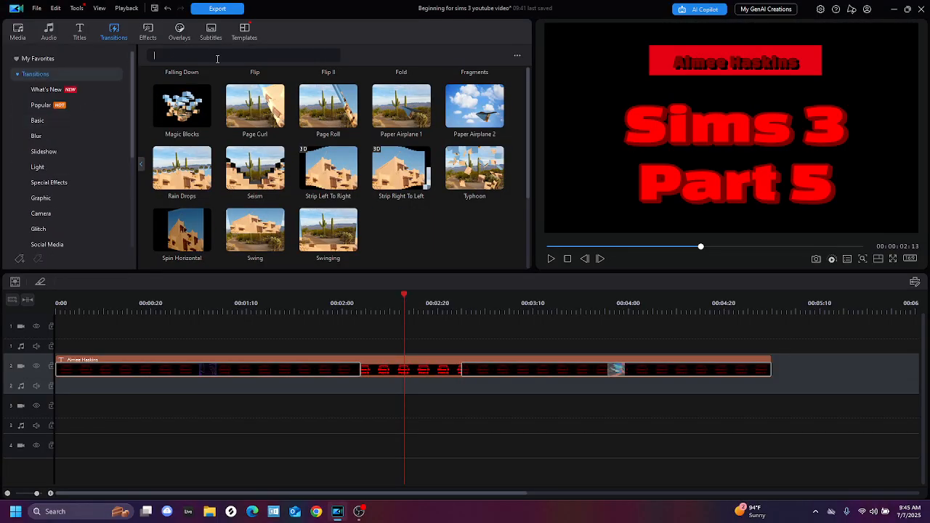
Select the "Sims 3 Part 5" text and reopen its entrance animations in the advanced title editor
left_click(649, 119)
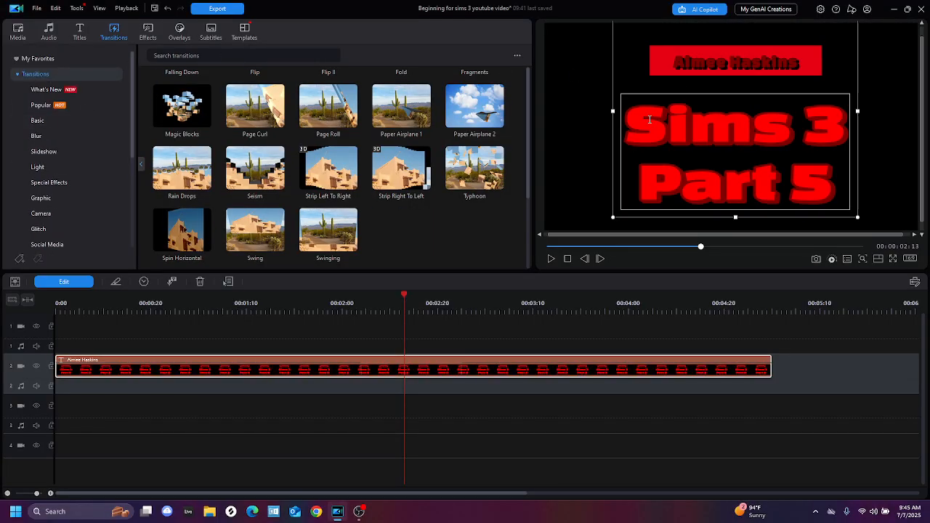
left_click_drag(637, 119, 767, 175)
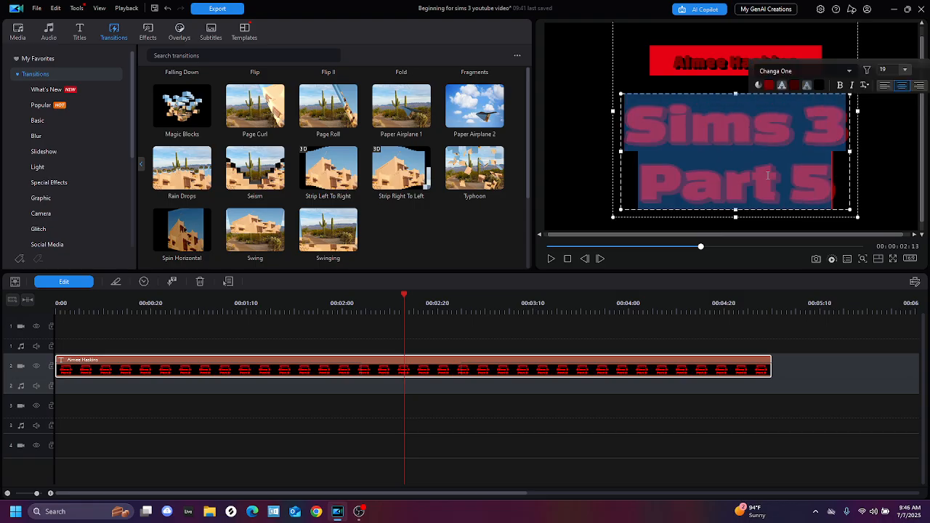
right_click(762, 179)
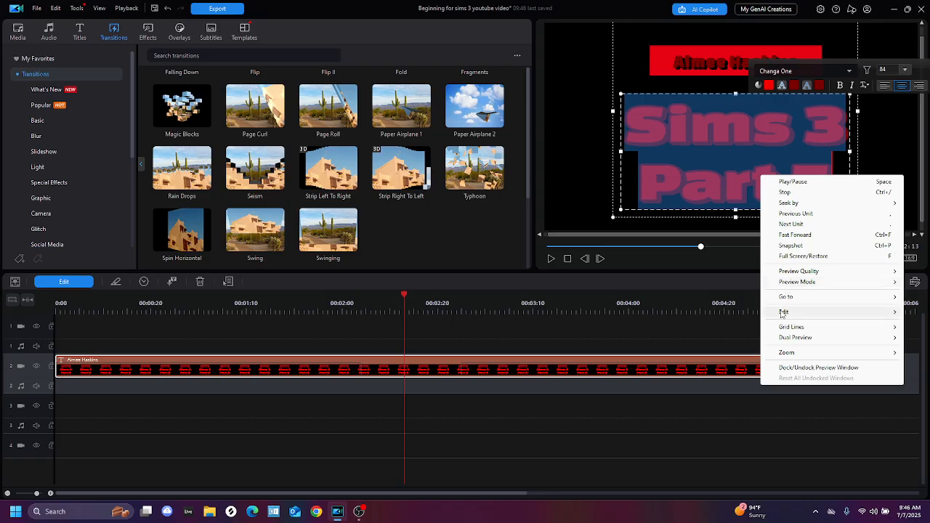
mouse_move(777, 311)
left_click(659, 312)
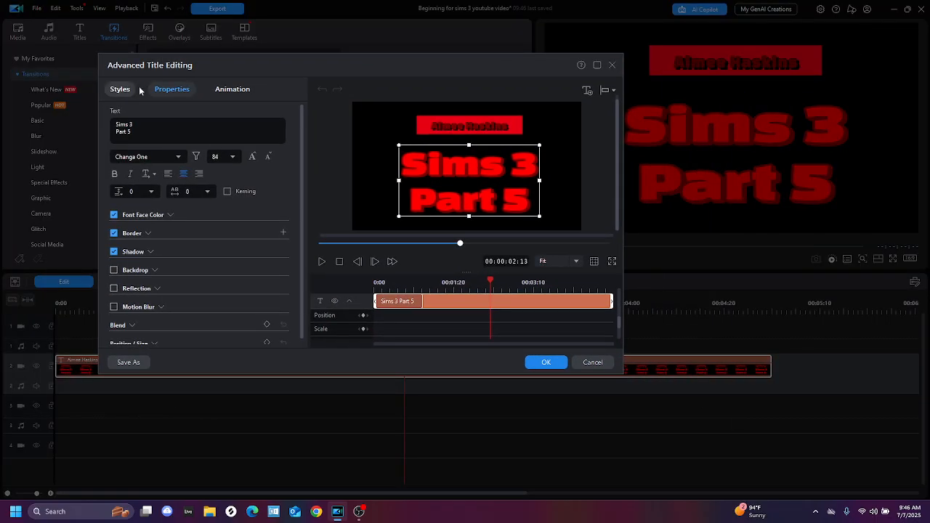
left_click(232, 89)
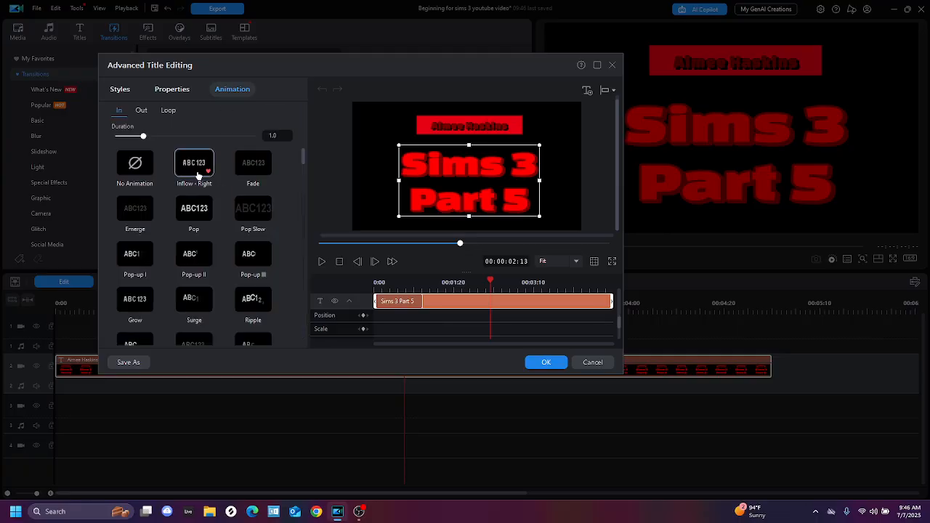
Try the Inflow - Right, Flicker, Vertical and Fan Ripple entrance animations on the "Sims 3 Part 5" text and accept the edits
left_click(194, 174)
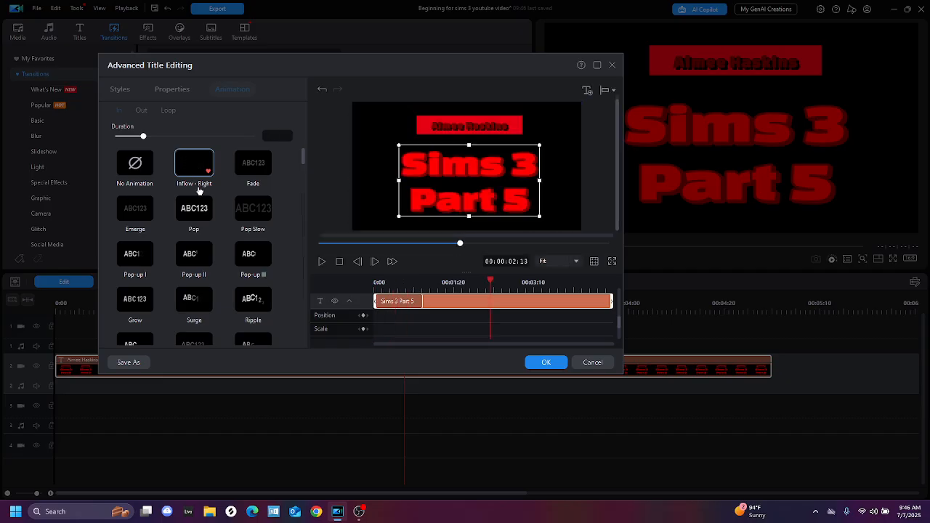
scroll(256, 253, "down", 3)
left_click(254, 233)
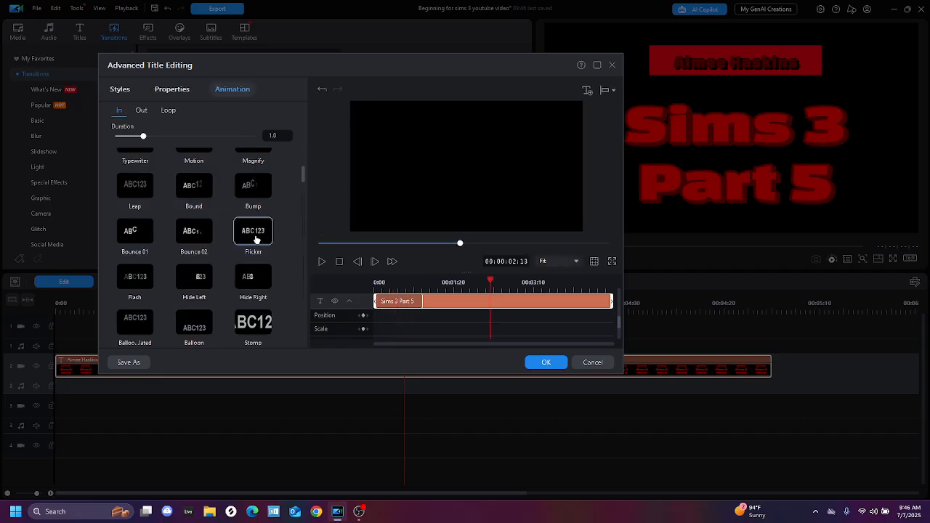
scroll(253, 240, "down", 5)
left_click(247, 282)
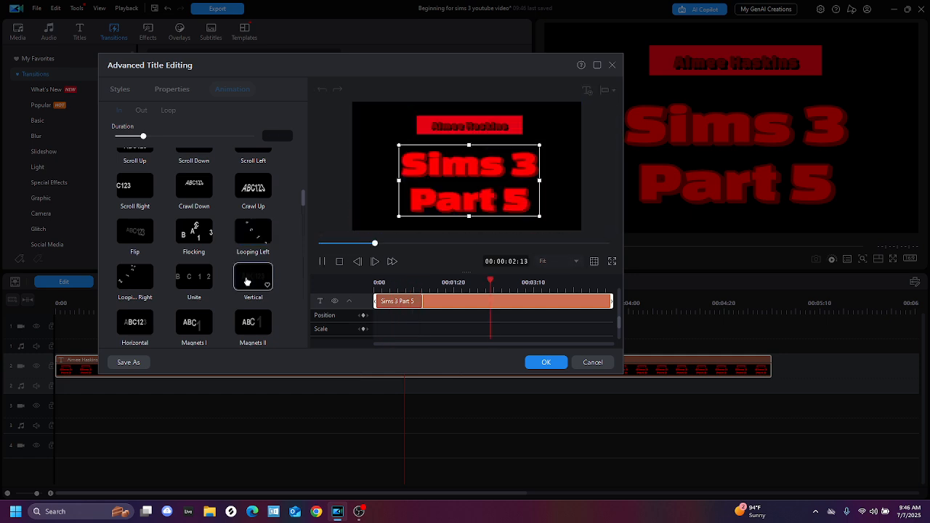
scroll(188, 298, "down", 15)
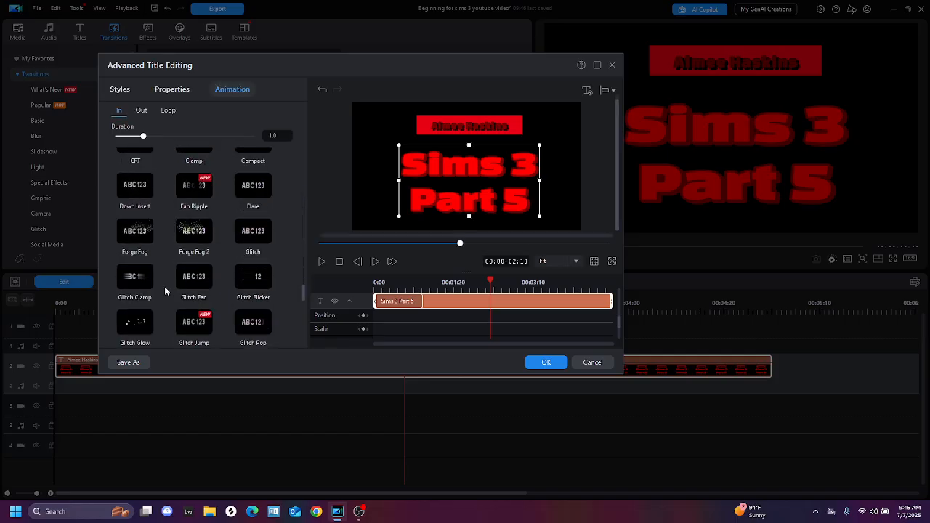
left_click(189, 202)
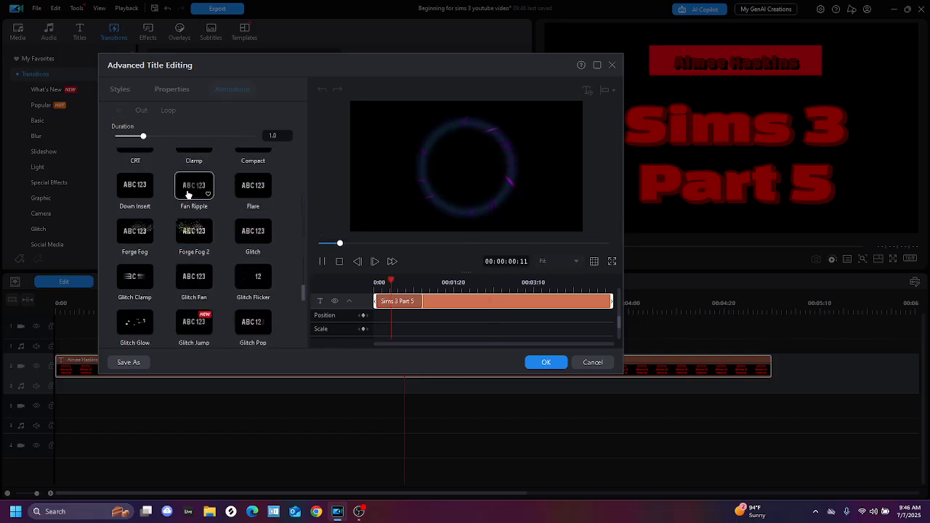
left_click(546, 362)
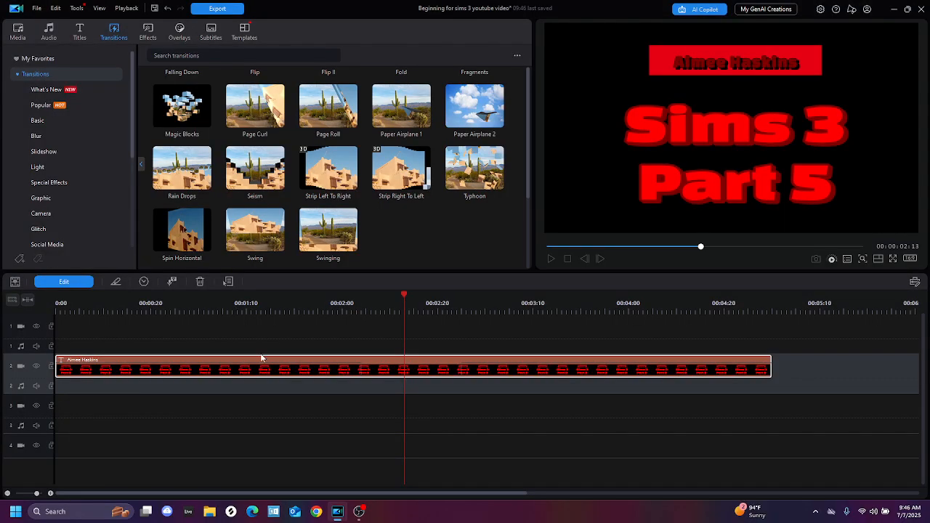
Remove the transition at the start of the title clip on the timeline
right_click(111, 372)
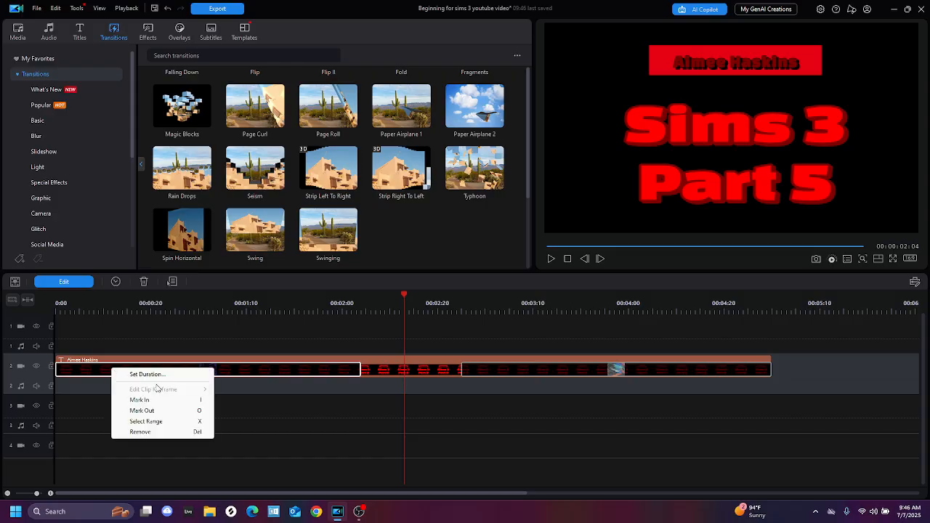
left_click(142, 432)
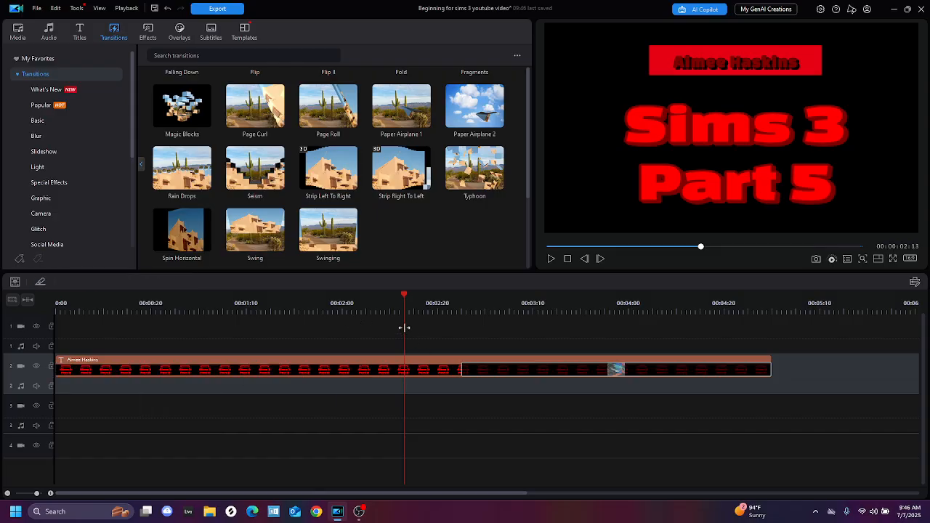
Select the whole "Sims 3 Part 5" text in the preview and open its entrance animations for advanced editing
right_click(695, 117)
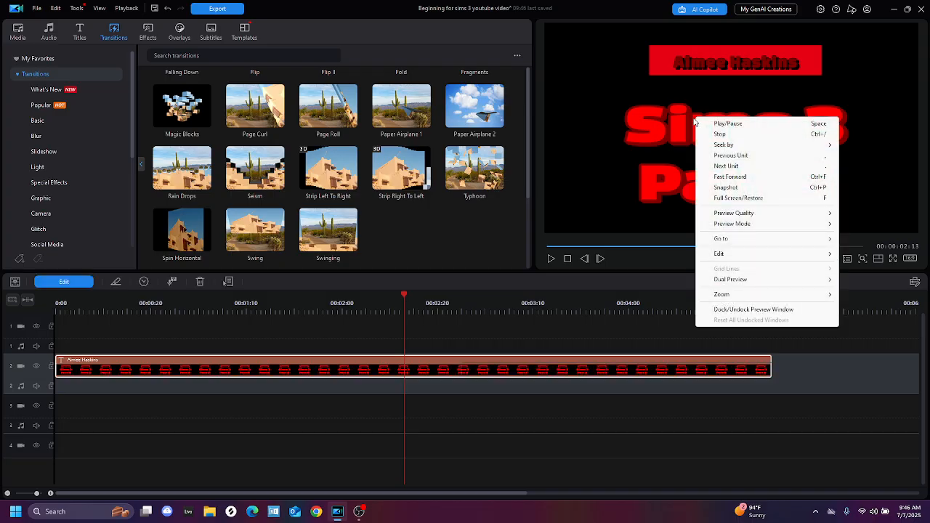
double_click(682, 120)
left_click_drag(628, 122, 834, 197)
right_click(765, 194)
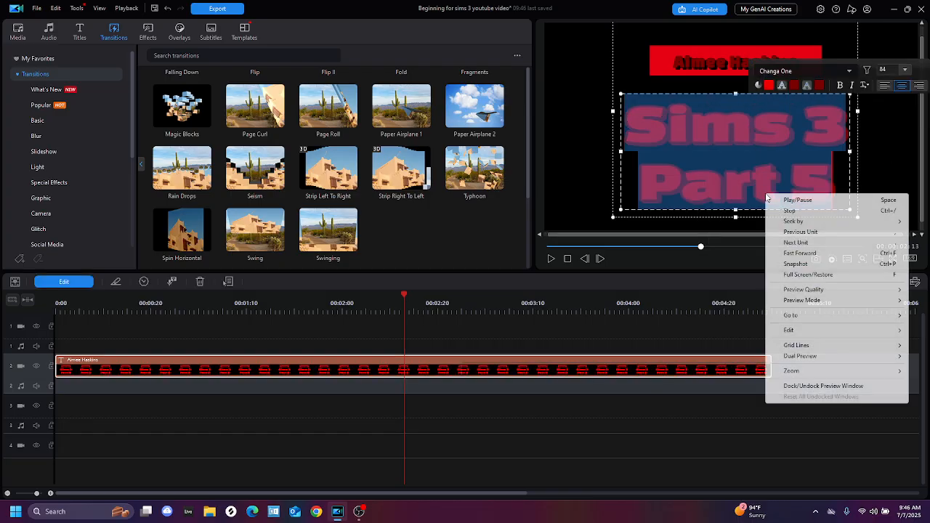
mouse_move(788, 331)
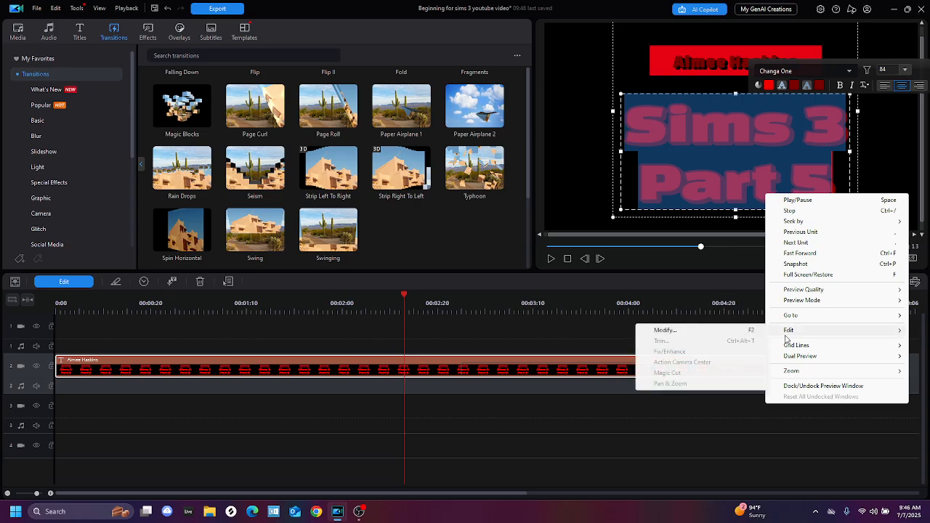
left_click(686, 331)
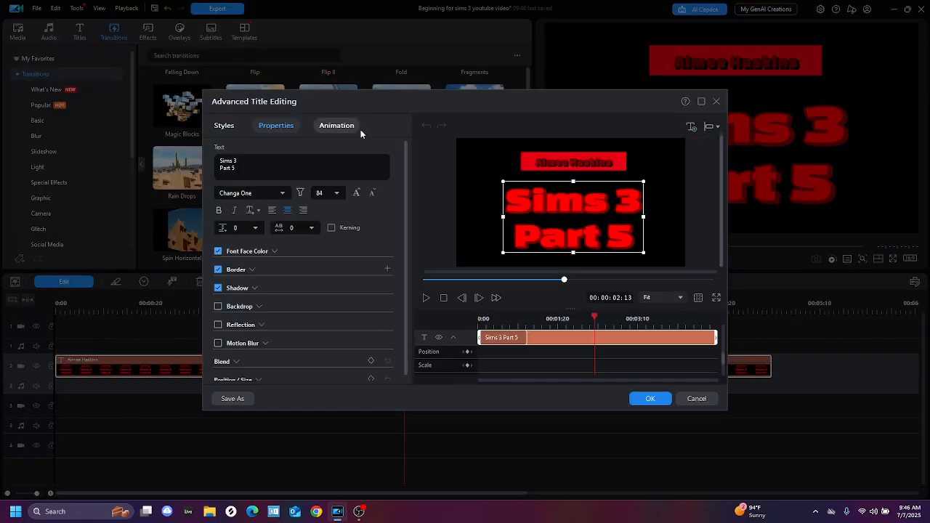
left_click_drag(367, 100, 198, 51)
left_click(153, 77)
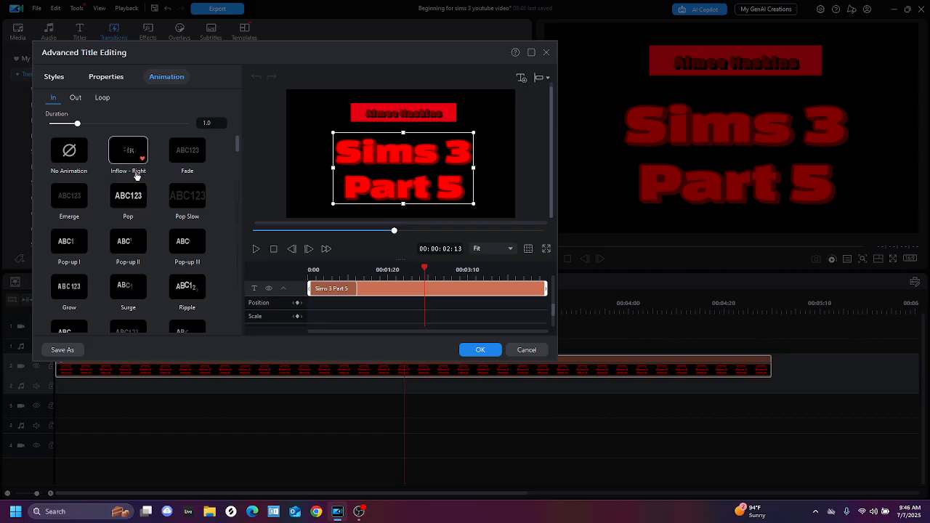
Try the Inflow - Right, Looping Left, Solo Jump, Burn and Glitch Pop entrance animations on the "Sims 3 Part 5" text
left_click(130, 160)
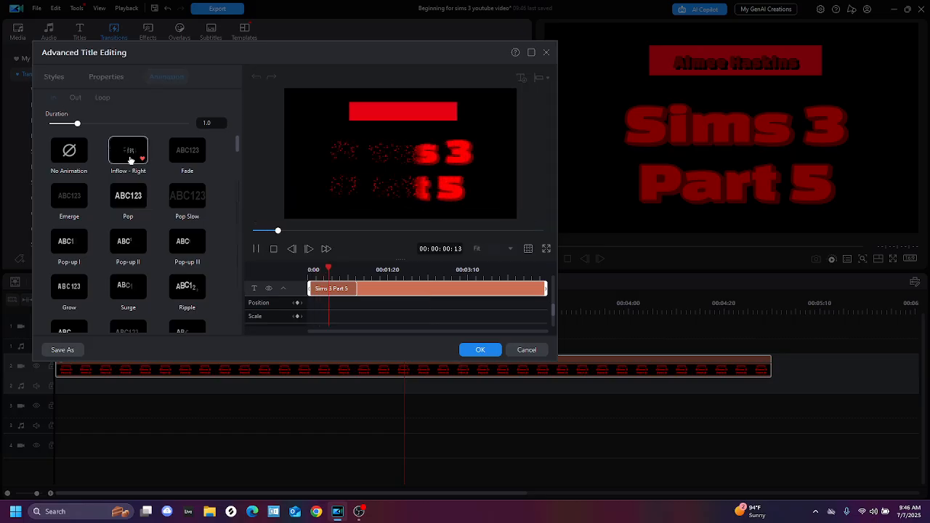
scroll(187, 274, "down", 3)
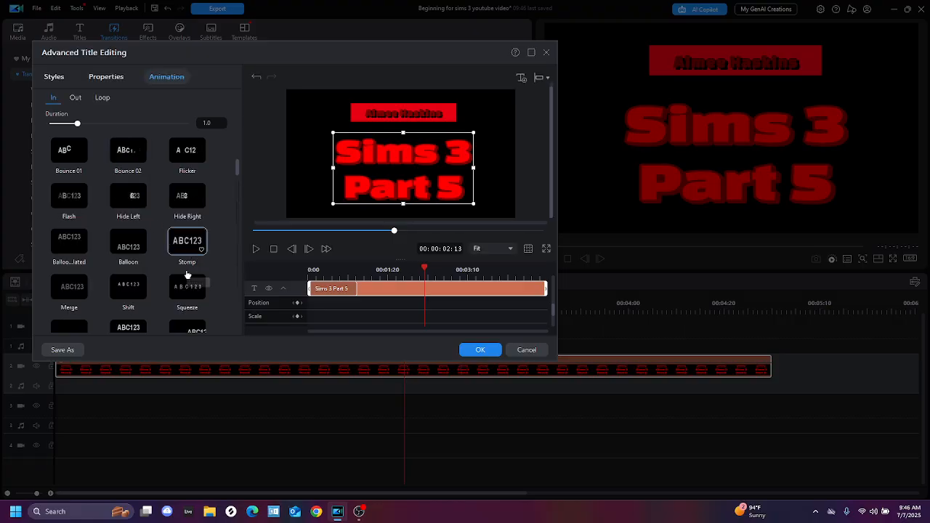
scroll(196, 241, "down", 3)
left_click(185, 218)
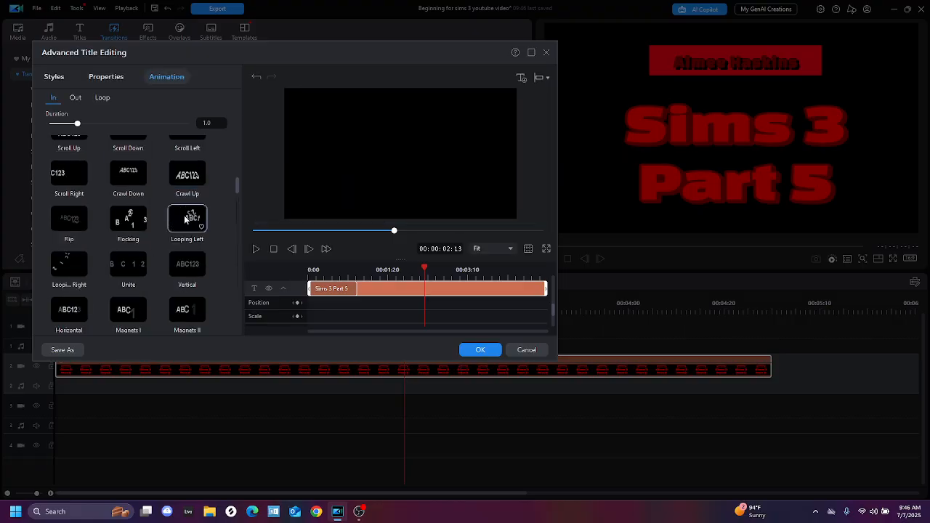
scroll(183, 276, "down", 3)
left_click(185, 294)
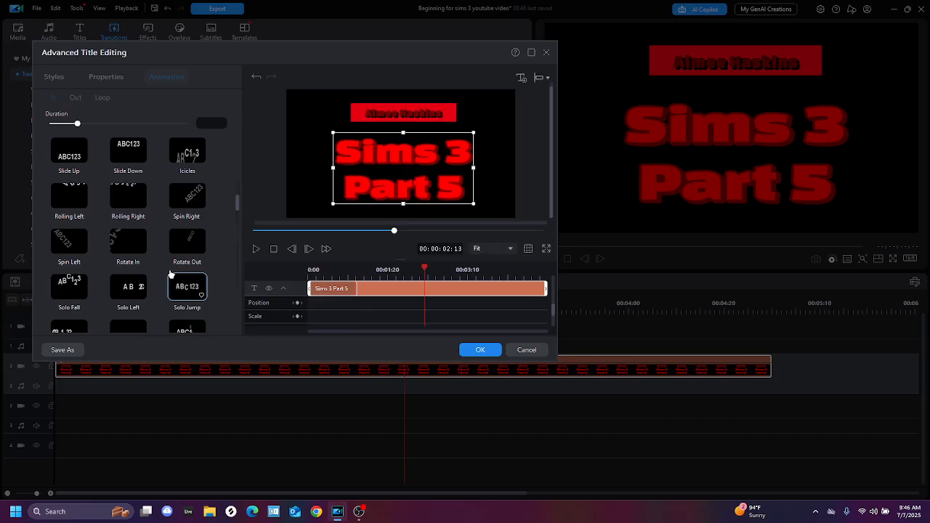
scroll(130, 287, "down", 5)
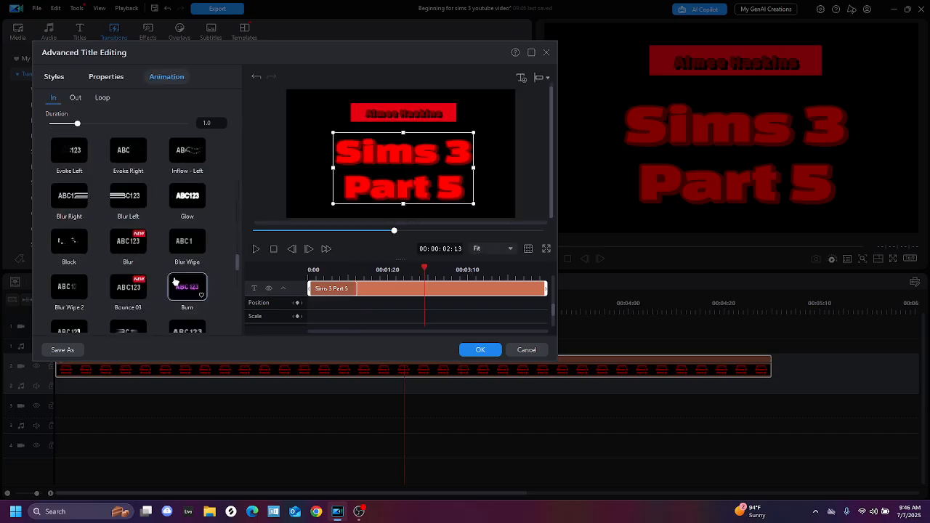
left_click(175, 282)
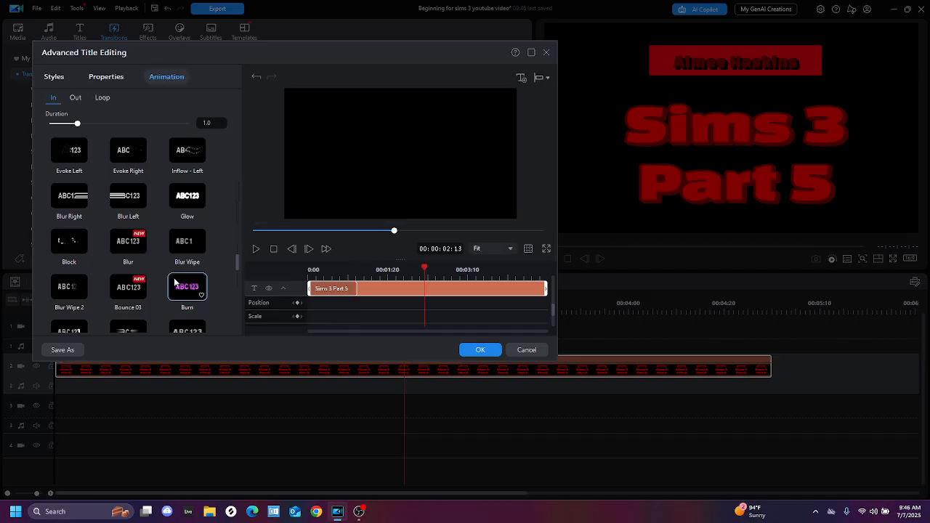
scroll(177, 283, "down", 5)
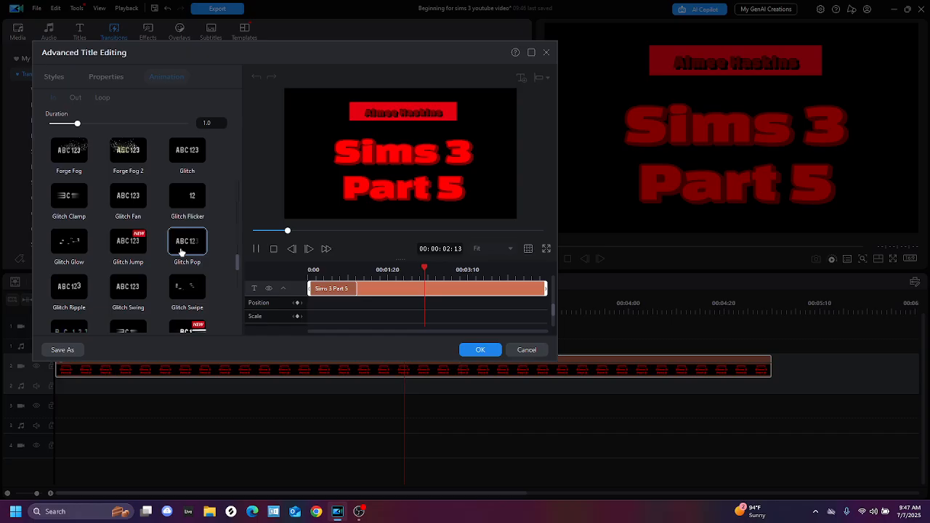
Apply the Warp Swizzle entrance animation to the "Sims 3 Part 5" text and accept the title edits
scroll(182, 280, "down", 10)
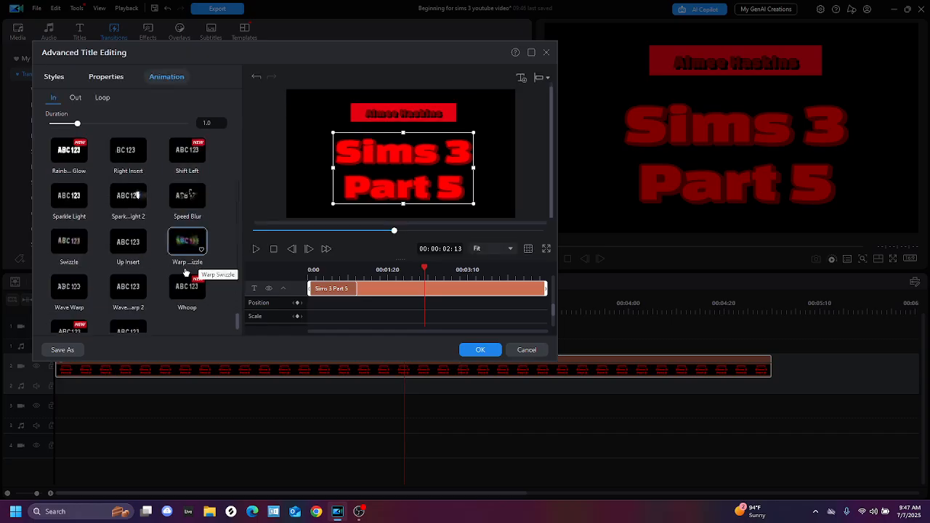
left_click(194, 239)
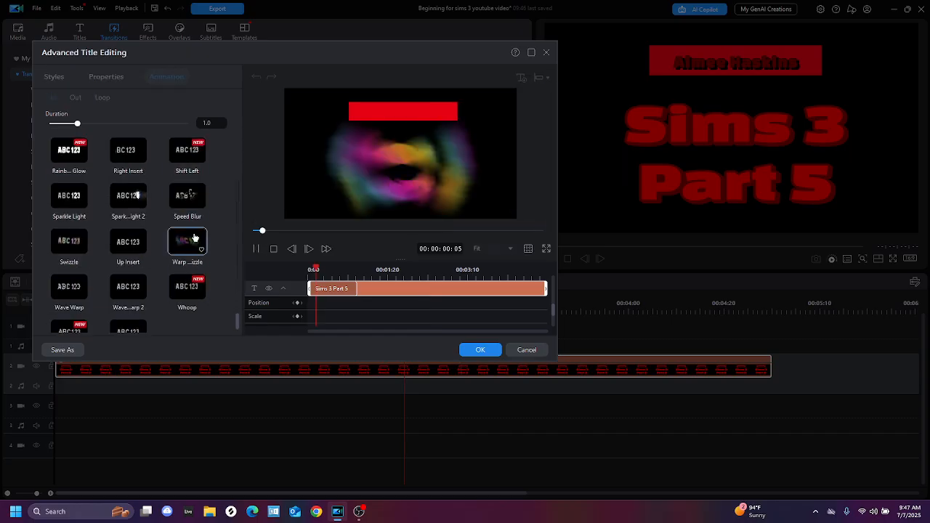
left_click(483, 349)
Play the title clip from the beginning twice, pausing the second run at 00:00:01:16
left_click_drag(403, 296, 55, 294)
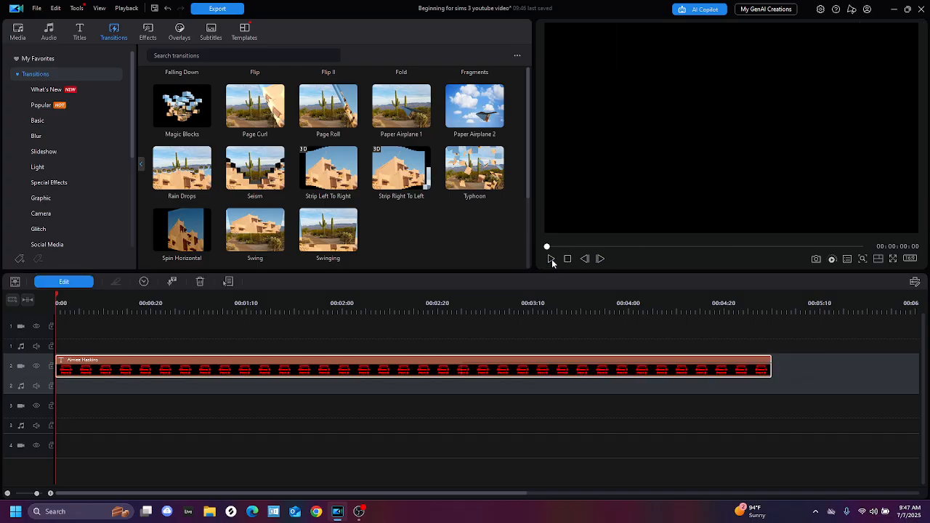
left_click(551, 258)
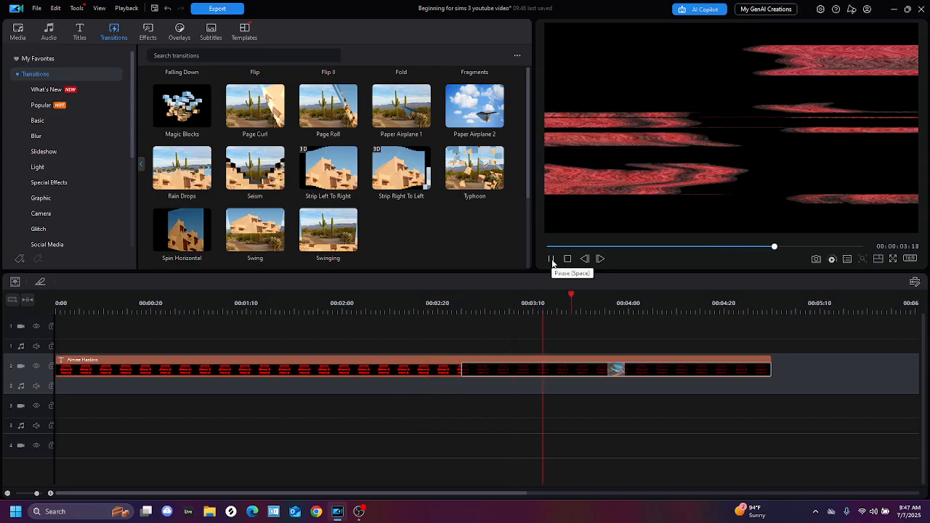
left_click(551, 260)
left_click_drag(616, 291, 56, 292)
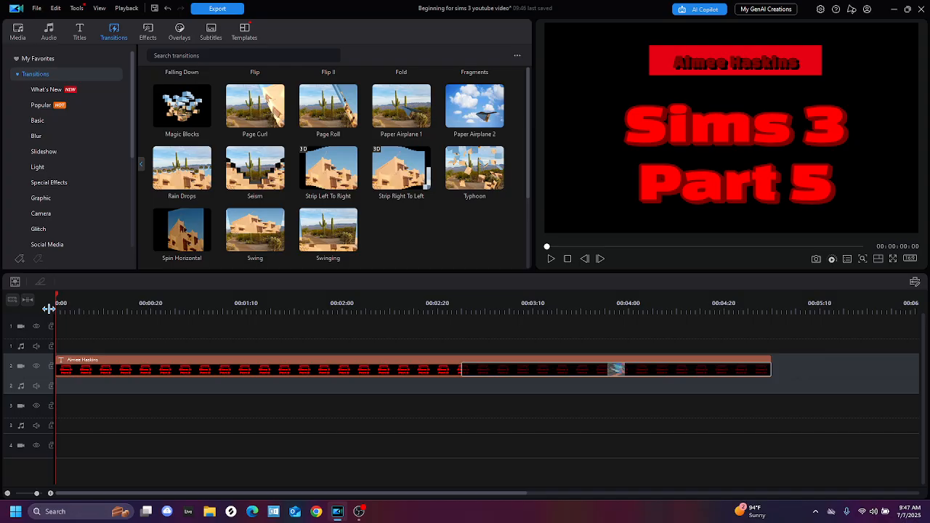
left_click(553, 262)
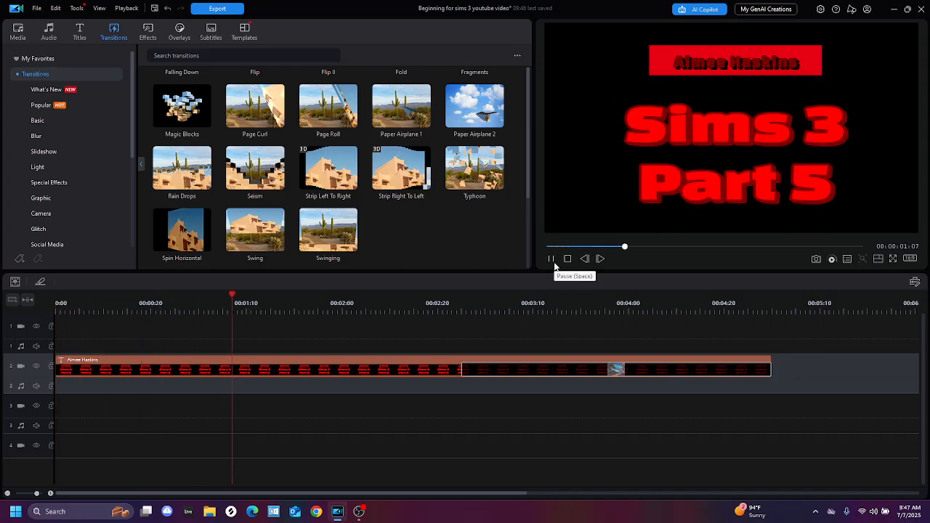
left_click(552, 262)
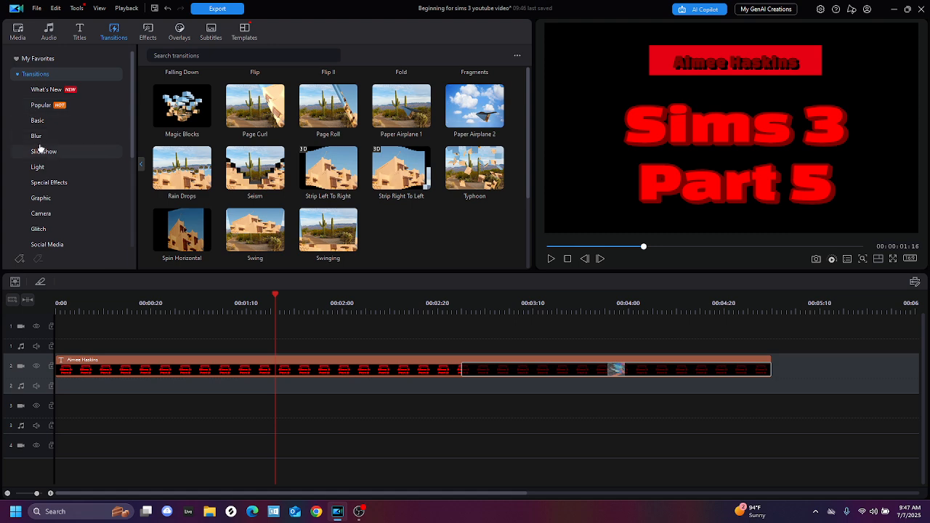
Browse the Special Effects, Graphic, Popular and What's New transitions and preview the Gaming 09 transition
left_click(48, 182)
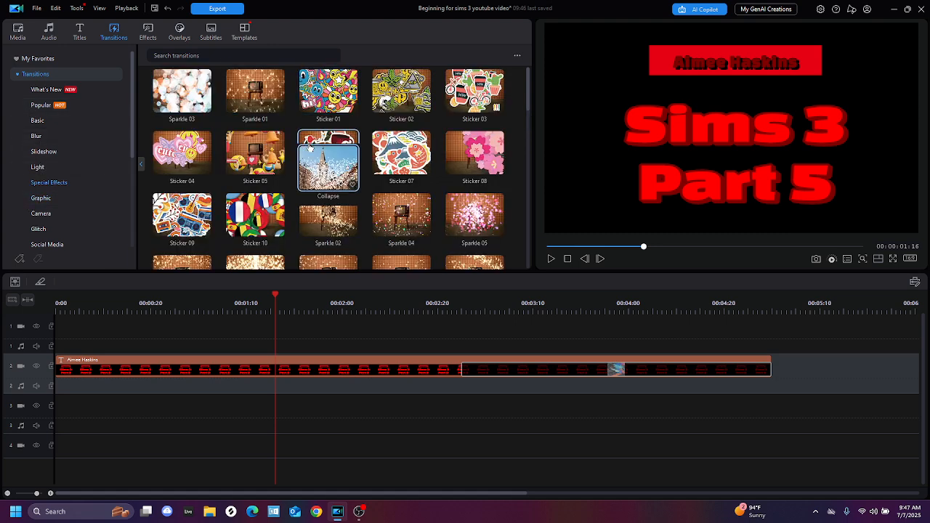
left_click(44, 199)
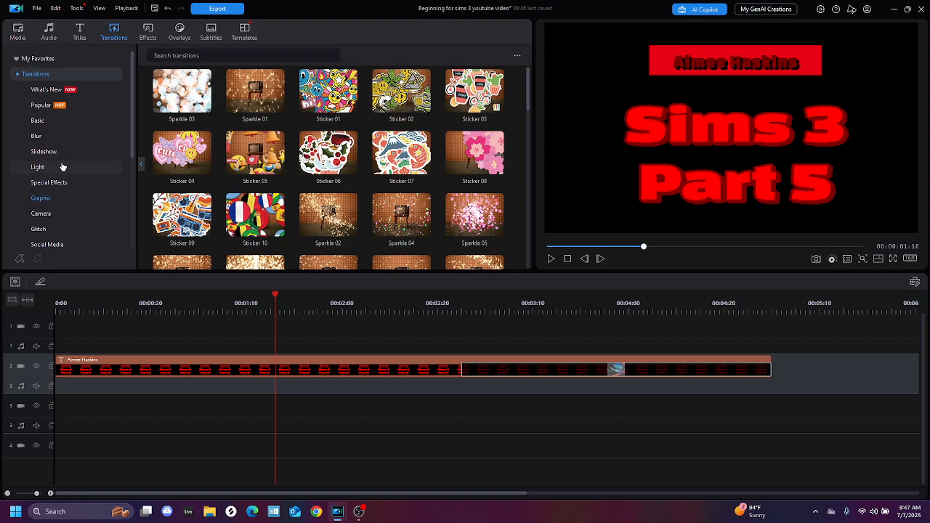
left_click(63, 106)
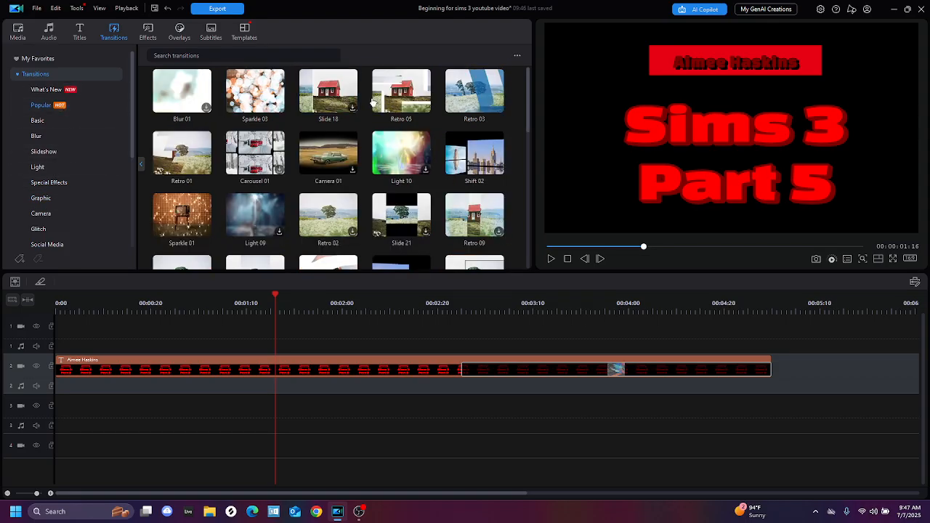
scroll(388, 168, "down", 5)
scroll(396, 156, "up", 6)
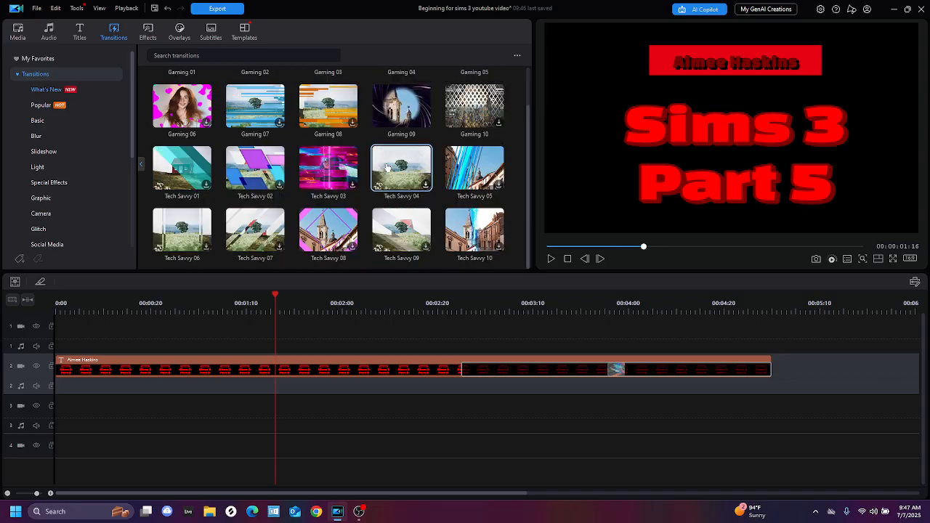
left_click_drag(295, 358, 438, 384)
left_click_drag(417, 325, 418, 327)
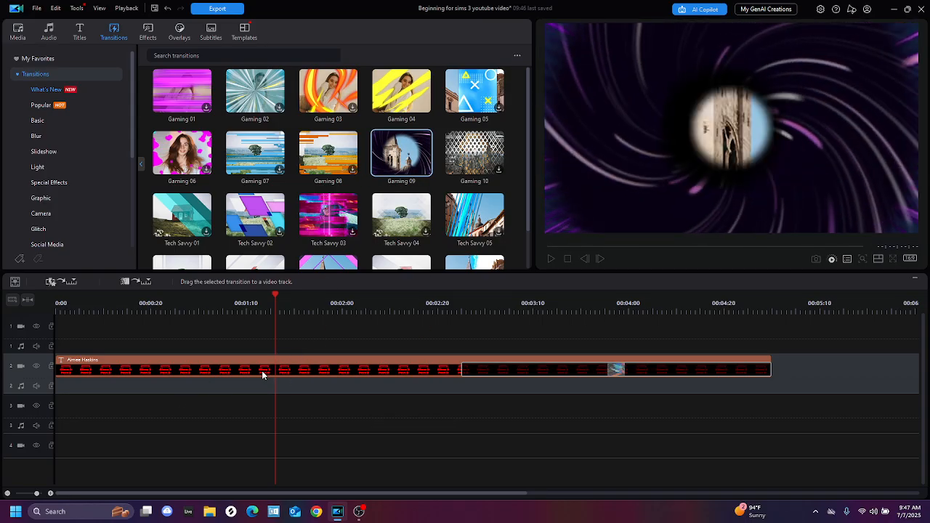
left_click(311, 368)
Play the title clip from the beginning and move the playhead to 00:00:00:23
left_click_drag(276, 305, 3, 306)
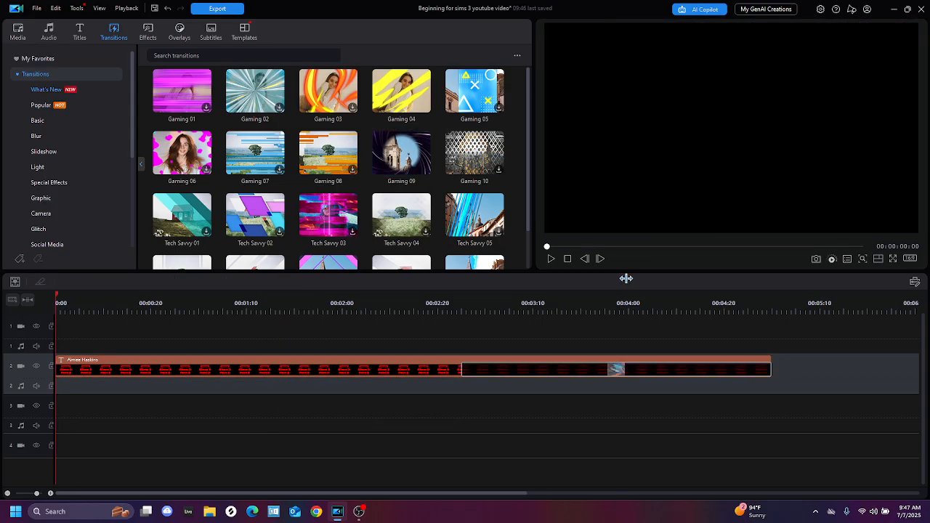
left_click(551, 259)
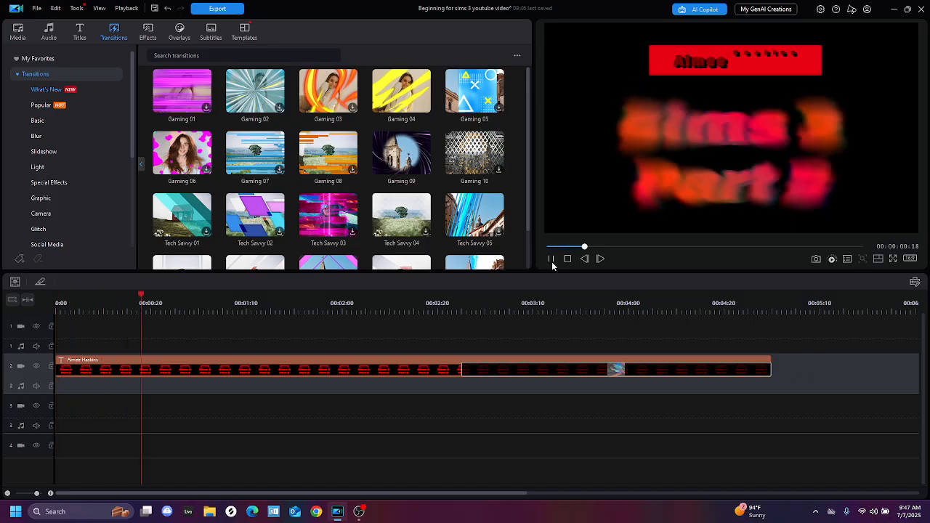
left_click_drag(282, 297, 342, 323)
left_click_drag(204, 294, 119, 305)
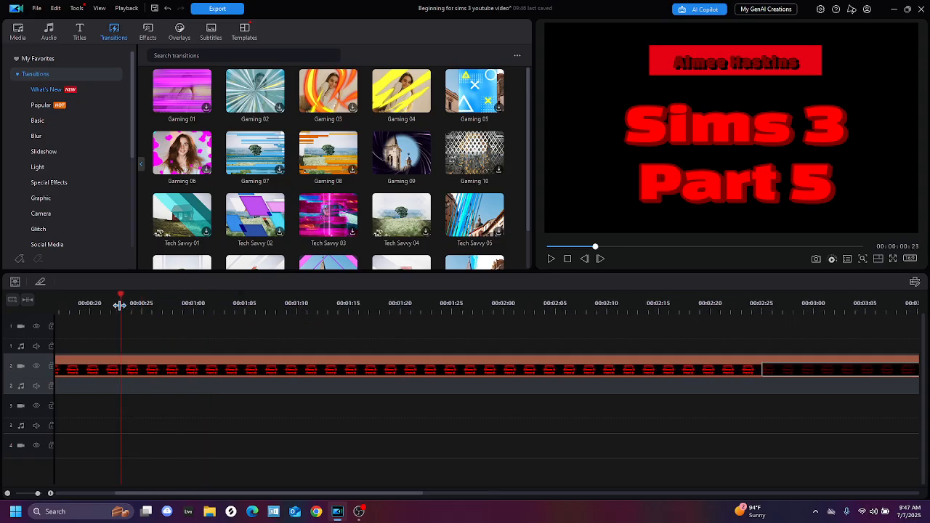
Split the title clip on the second video track at 00:00:01:01
left_click(548, 263)
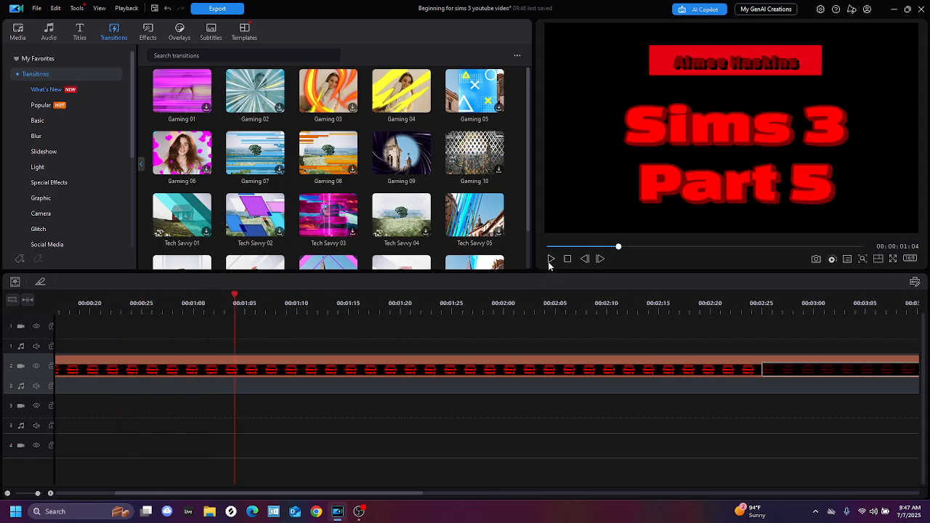
left_click_drag(235, 295, 206, 331)
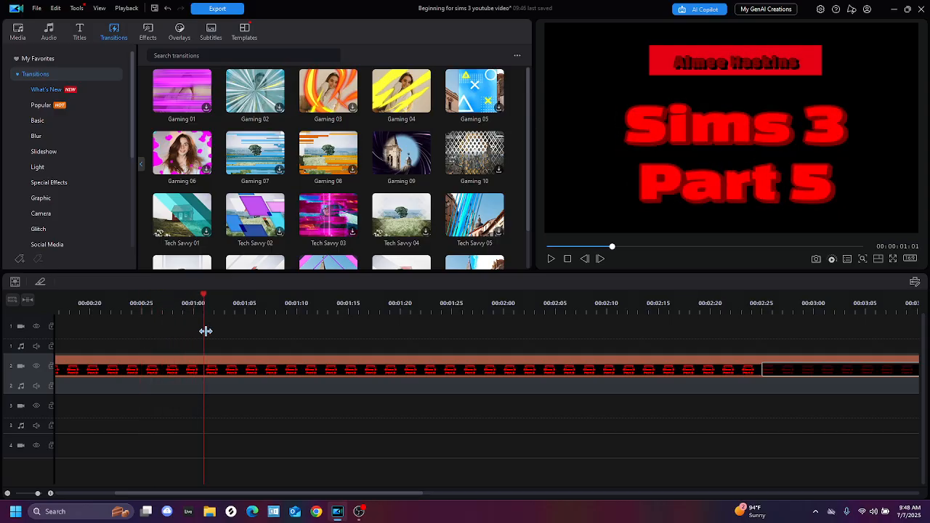
left_click(203, 371)
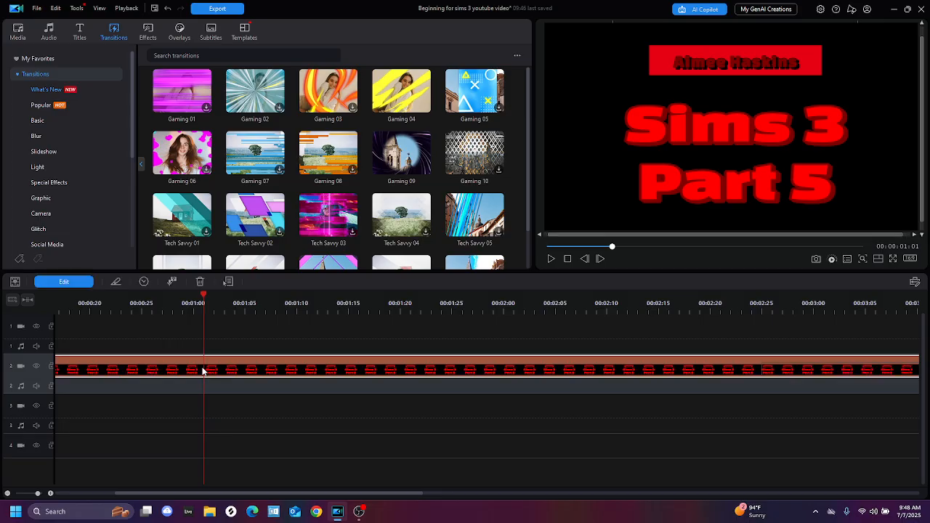
right_click(203, 371)
left_click(236, 234)
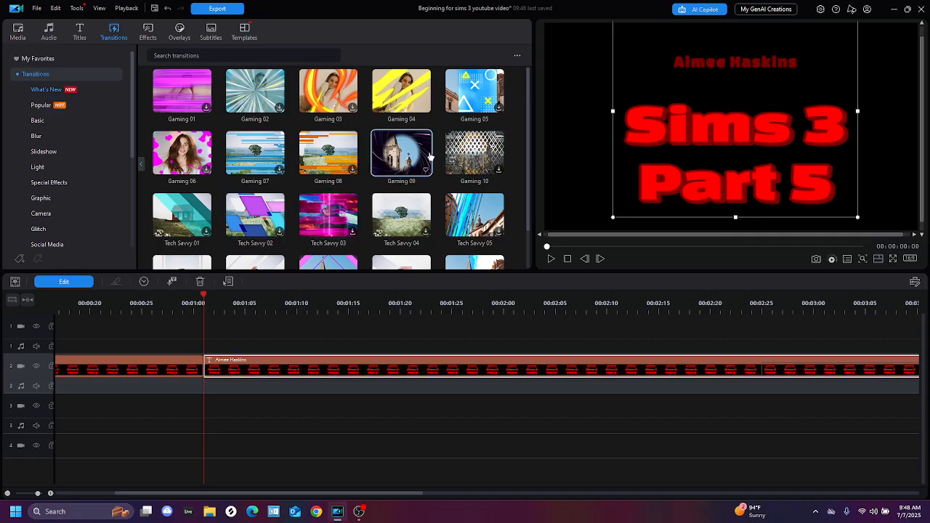
Add the Gaming 09 transition to the start of the second title clip and play the sequence from the beginning
left_click_drag(401, 154, 299, 377)
left_click_drag(203, 297, 1, 276)
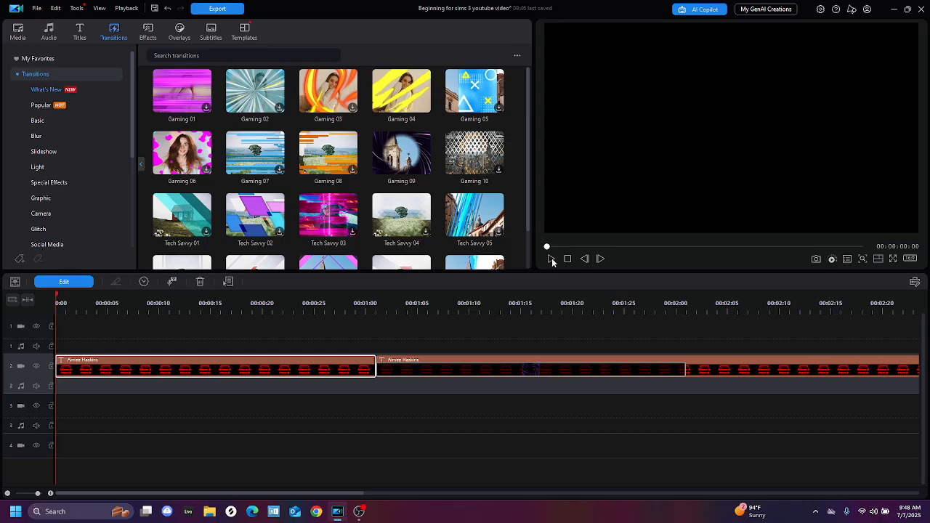
left_click(550, 259)
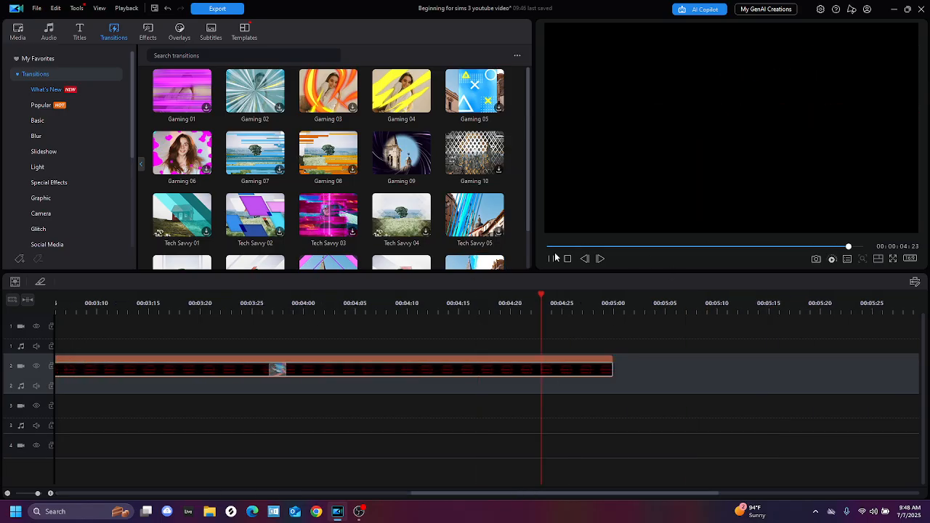
left_click_drag(547, 247, 466, 264)
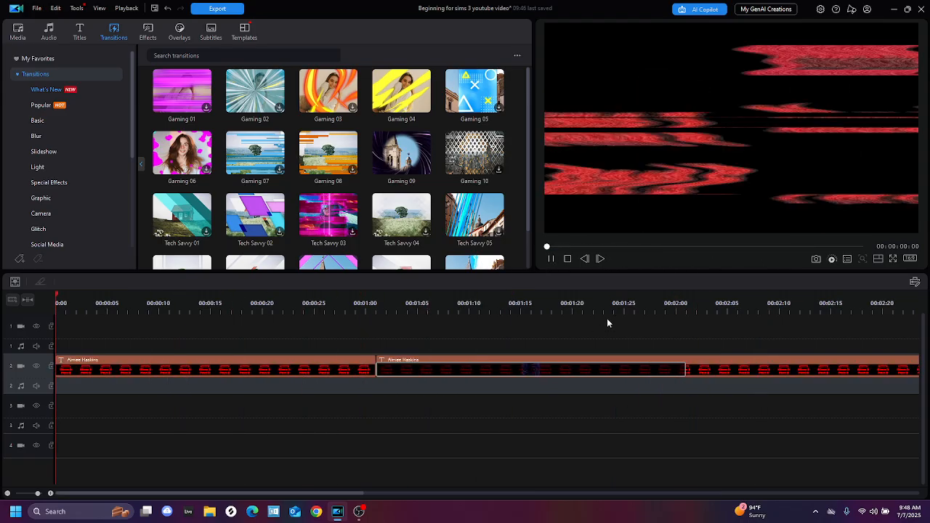
left_click(551, 257)
left_click(665, 361)
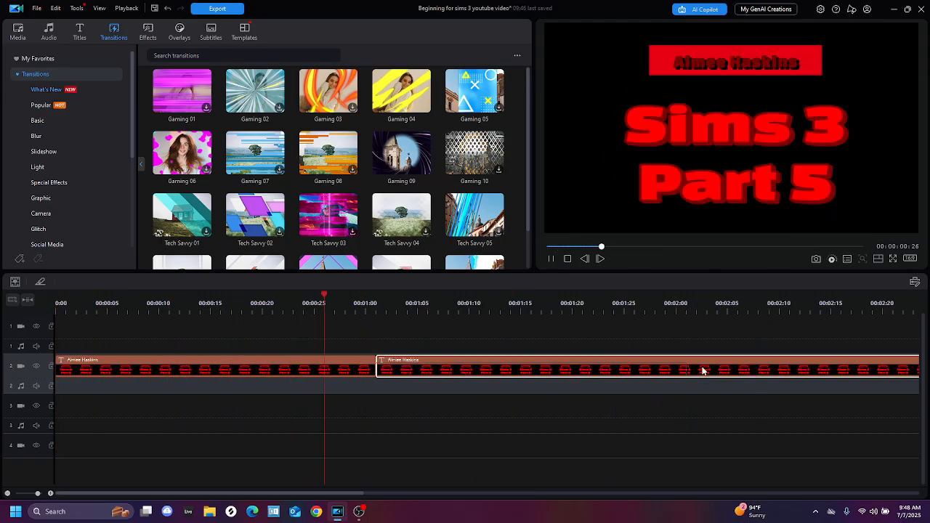
left_click(545, 284)
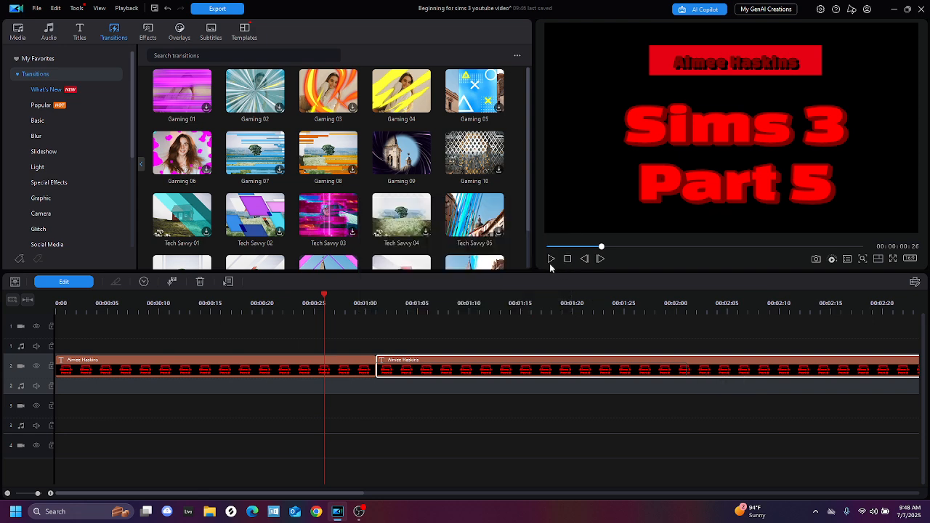
left_click(551, 259)
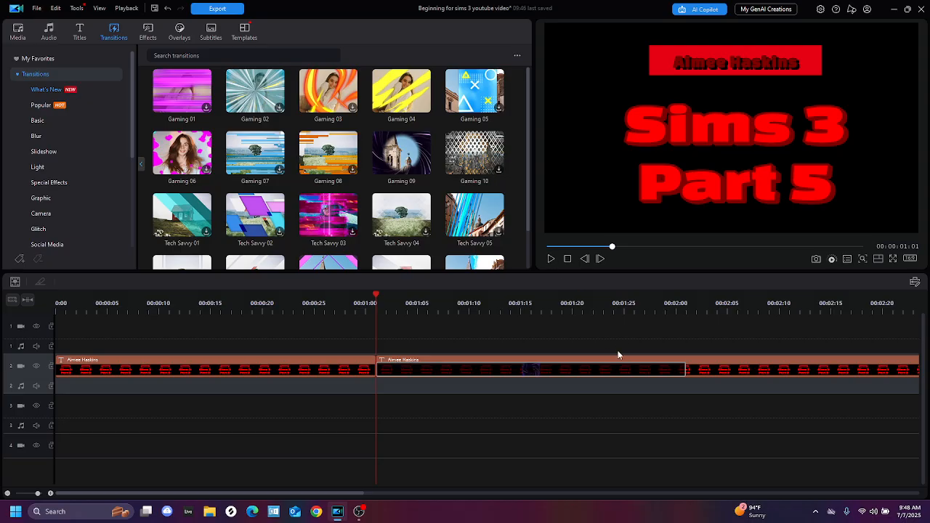
Open the second title clip for editing and apply the red, white-outlined character preset to the "Sims 3 Part 5" text
left_click(692, 374)
right_click(693, 374)
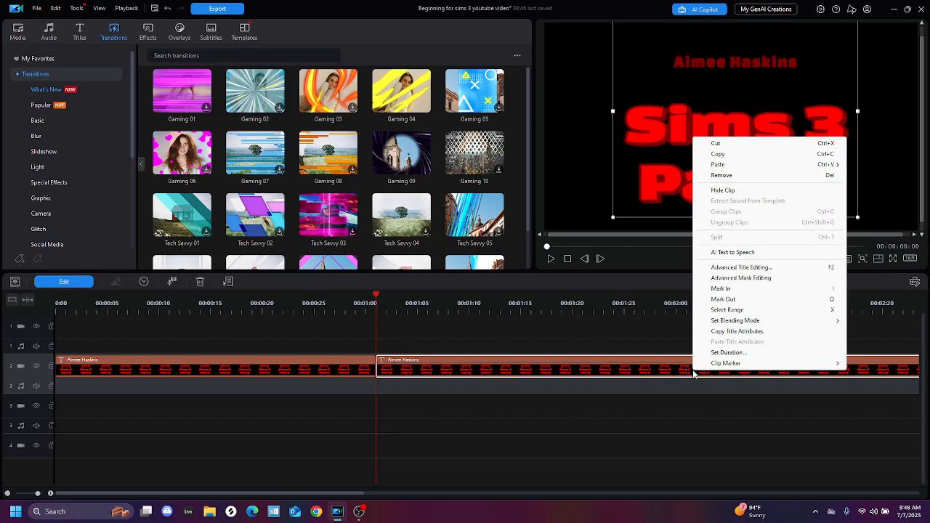
key("Escape")
double_click(692, 376)
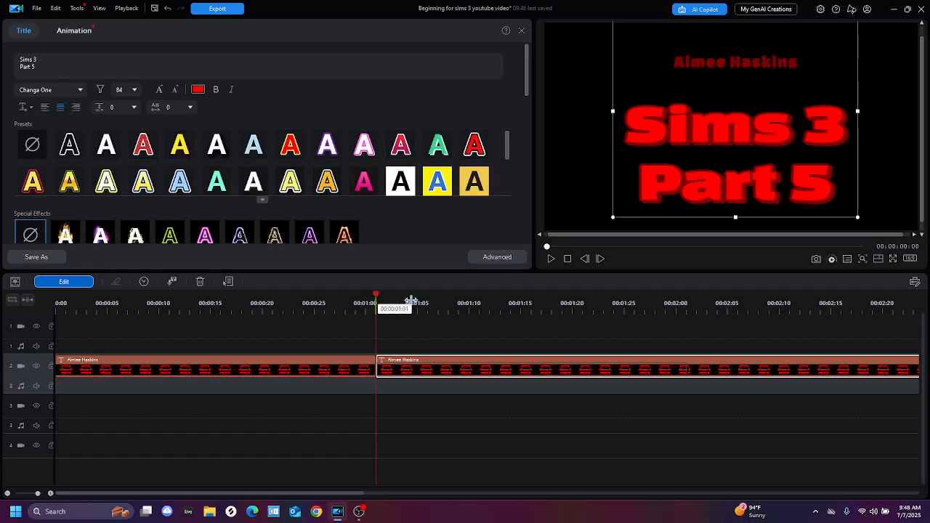
left_click_drag(411, 301, 676, 320)
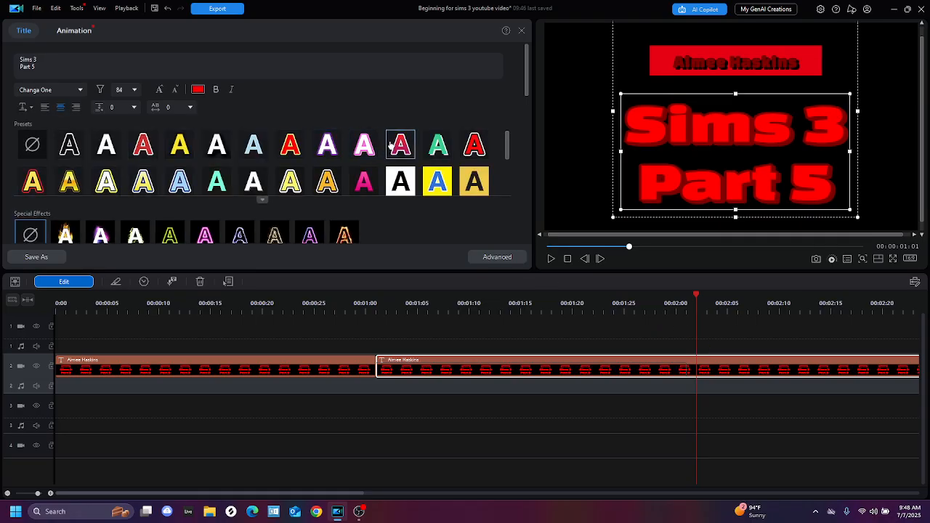
left_click(470, 145)
scroll(436, 160, "down", 2)
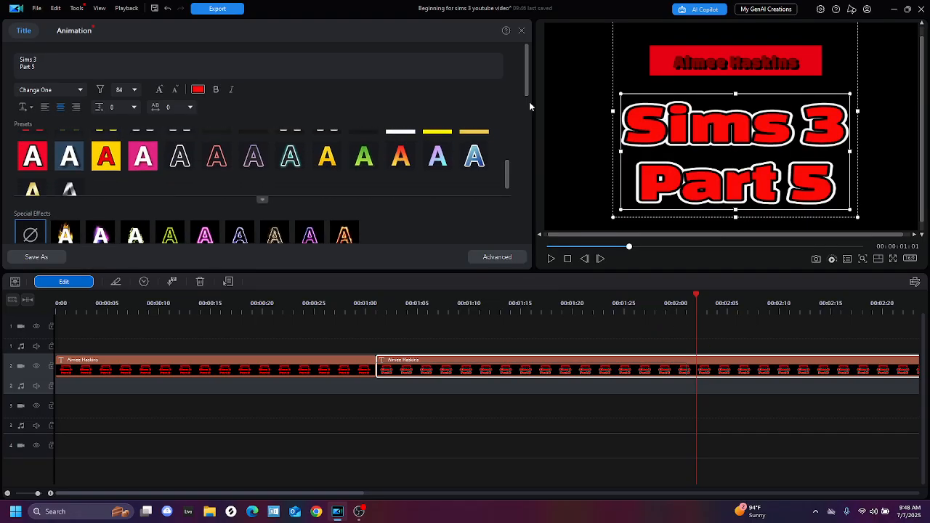
Apply the same red, white-outlined character preset to the name text above "Sims 3 Part 5" in the second title clip
double_click(716, 64)
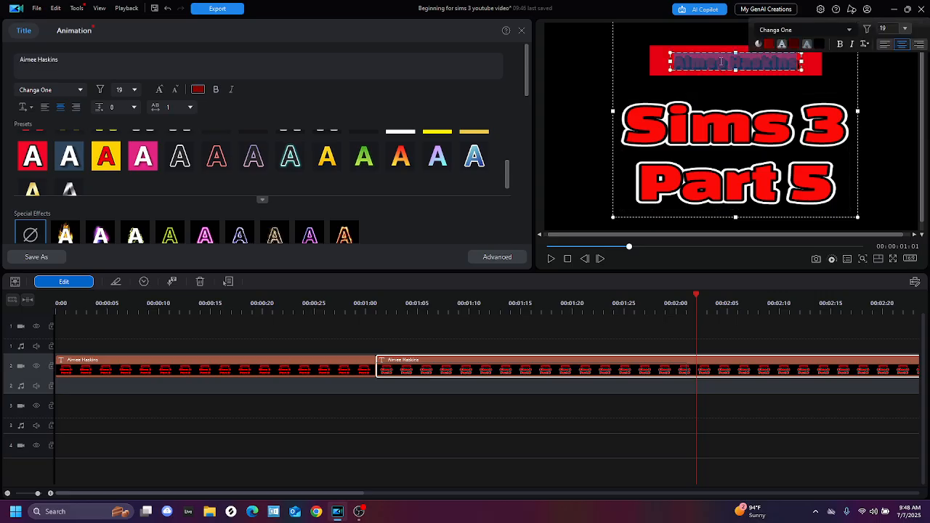
scroll(473, 163, "up", 2)
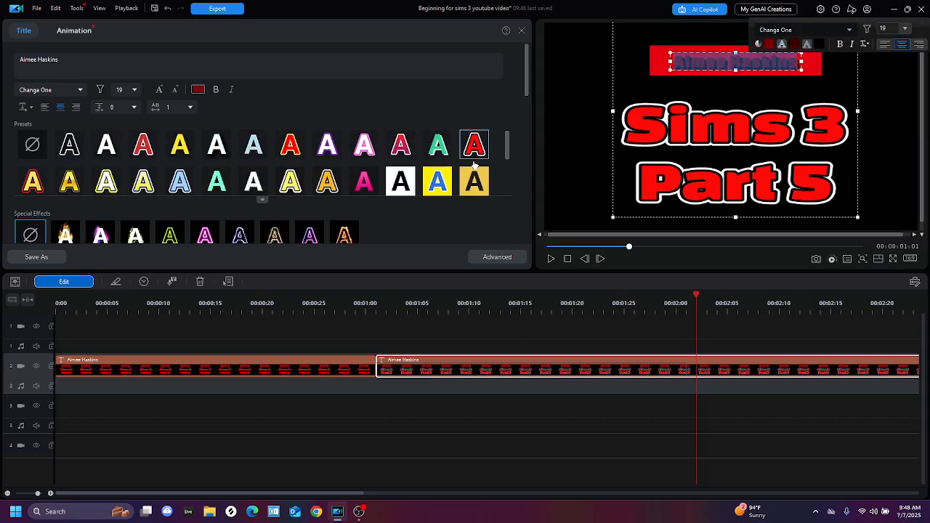
left_click(469, 151)
scroll(469, 155, "down", 3)
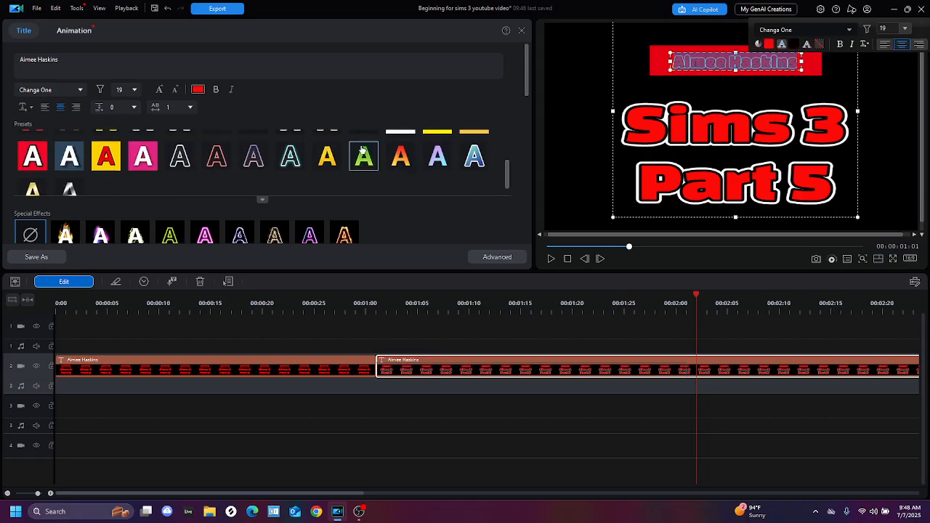
scroll(389, 192, "down", 1)
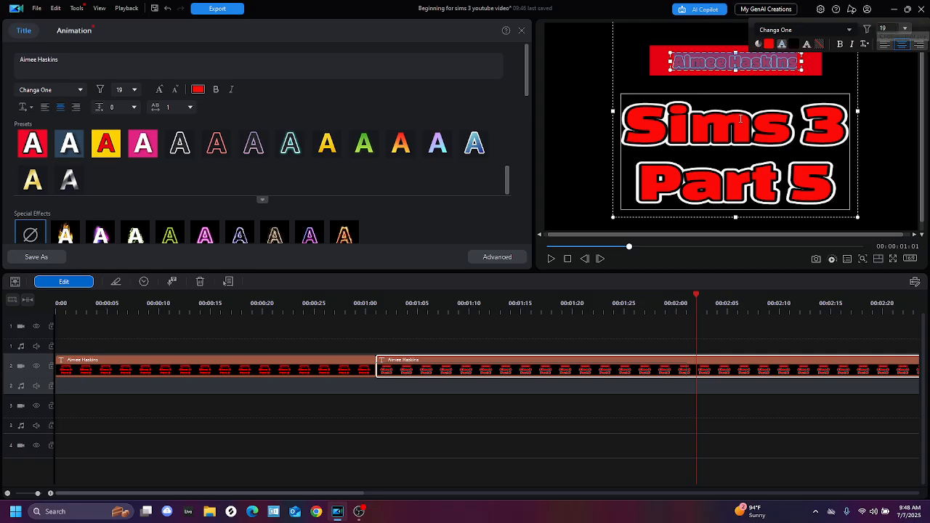
Try the Electric Wave and Lightning special effects on the name text, settle on Neon Sign, and close the title editor
scroll(305, 207, "down", 1)
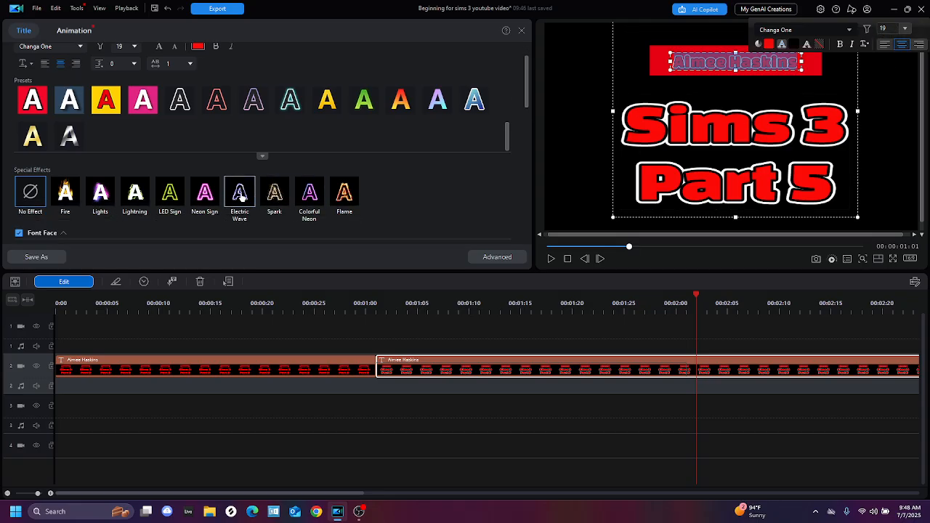
scroll(239, 196, "up", 1)
left_click(234, 231)
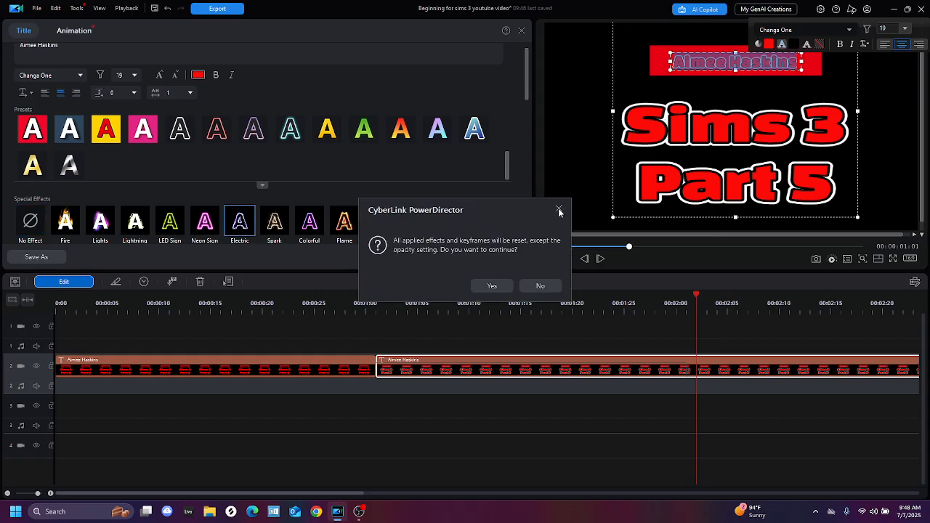
left_click(505, 288)
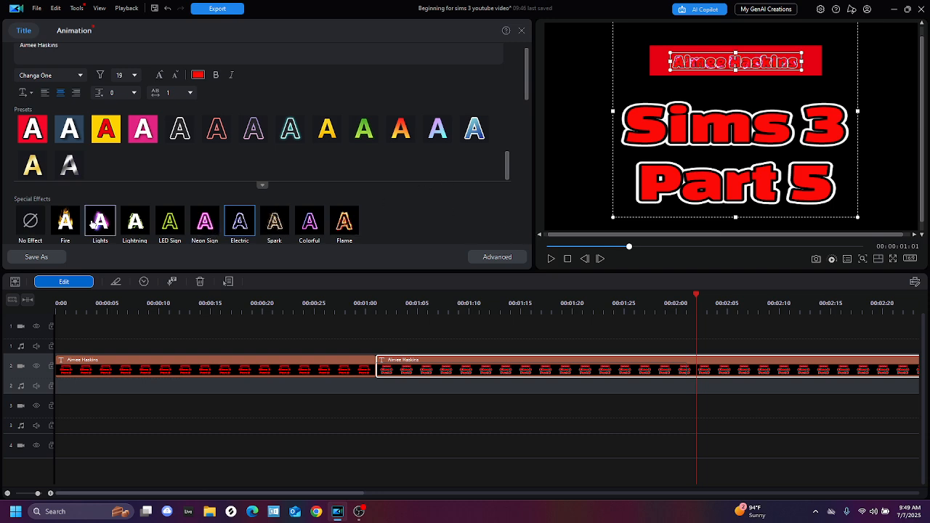
left_click(136, 222)
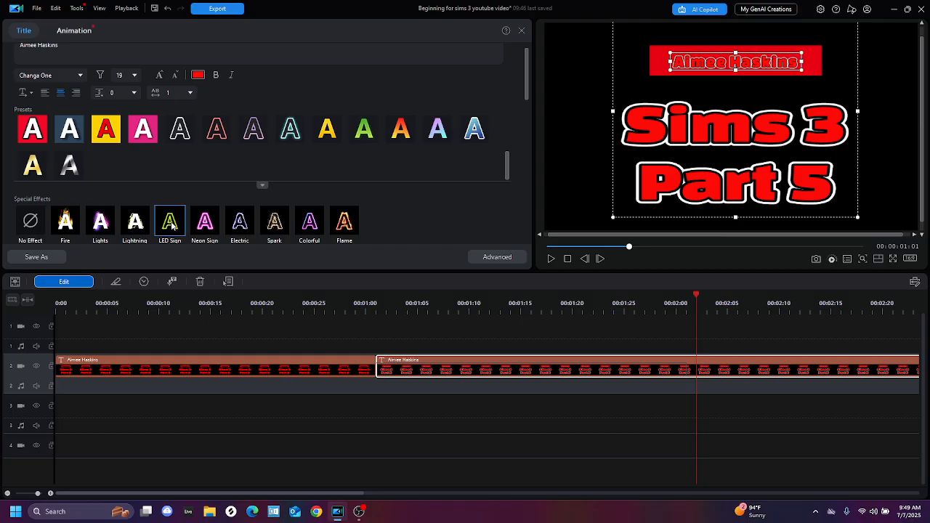
left_click(201, 224)
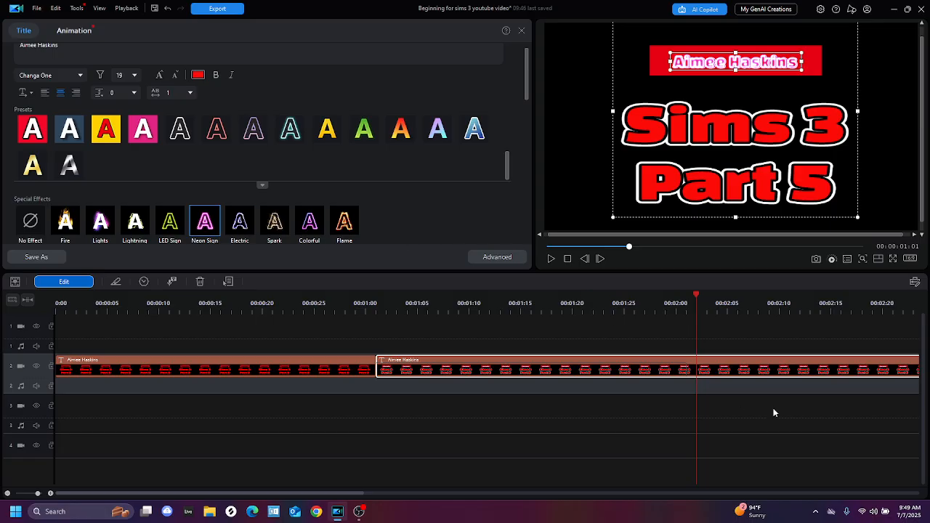
left_click(308, 423)
Play the title sequence from the beginning several times to review the Gaming 09 transition between the two title clips
left_click_drag(696, 294, 312, 294)
left_click(566, 258)
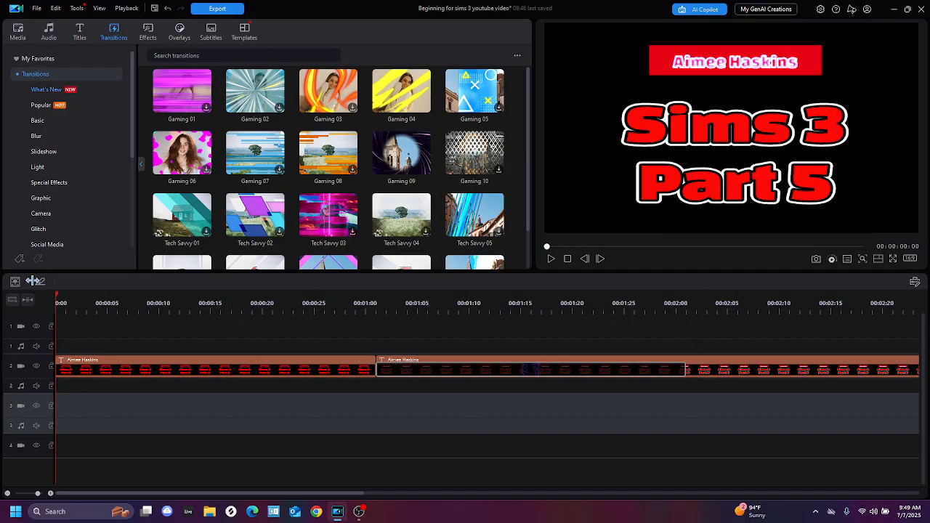
left_click(551, 258)
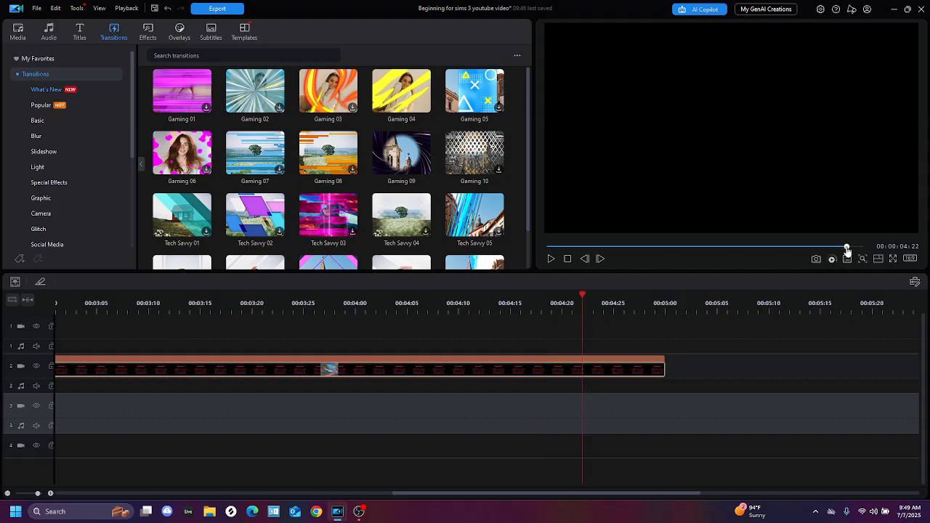
left_click_drag(847, 251, 515, 247)
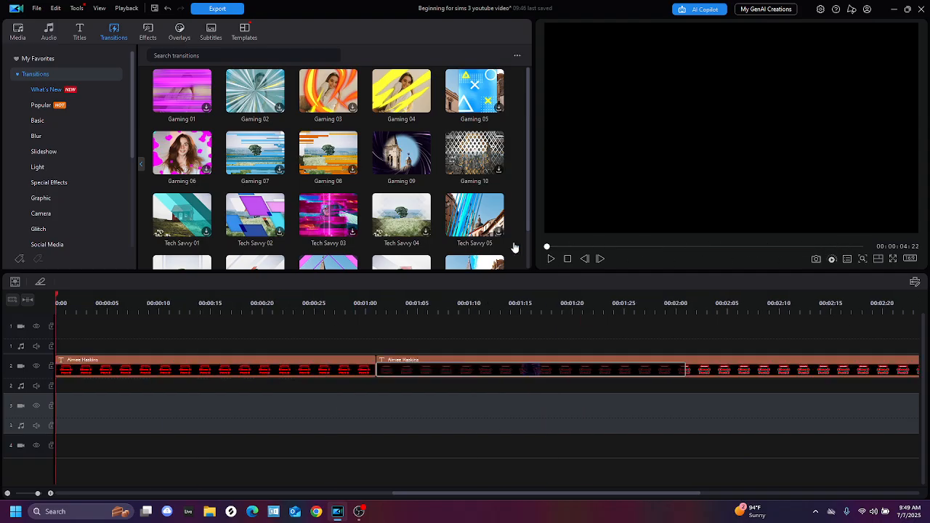
left_click(550, 259)
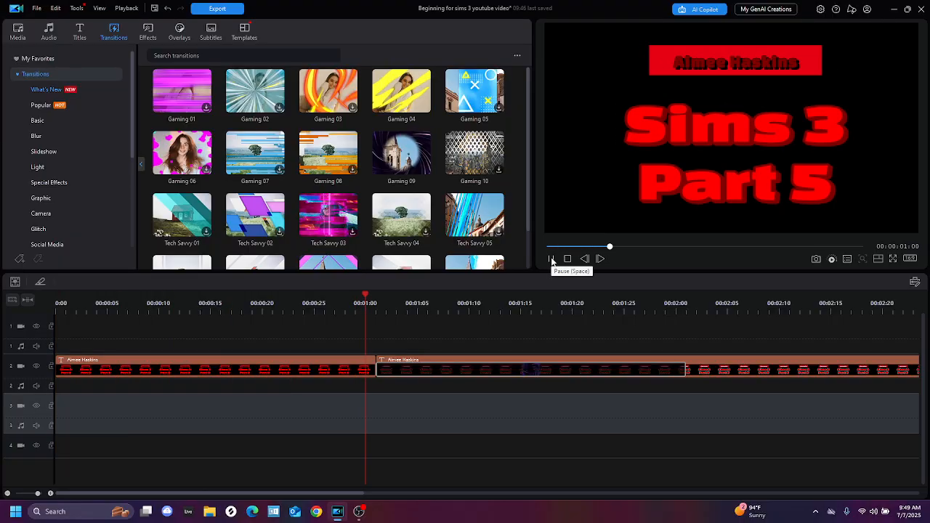
left_click(551, 259)
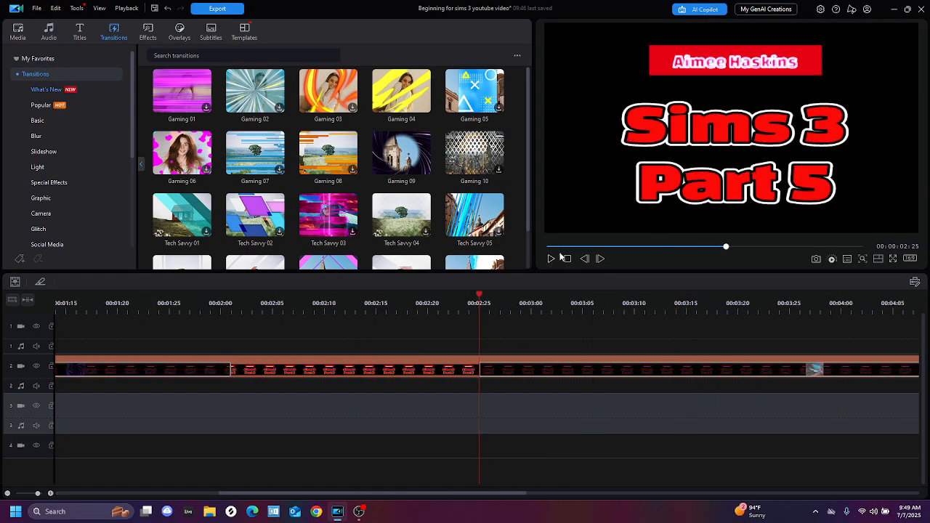
left_click_drag(725, 249, 447, 251)
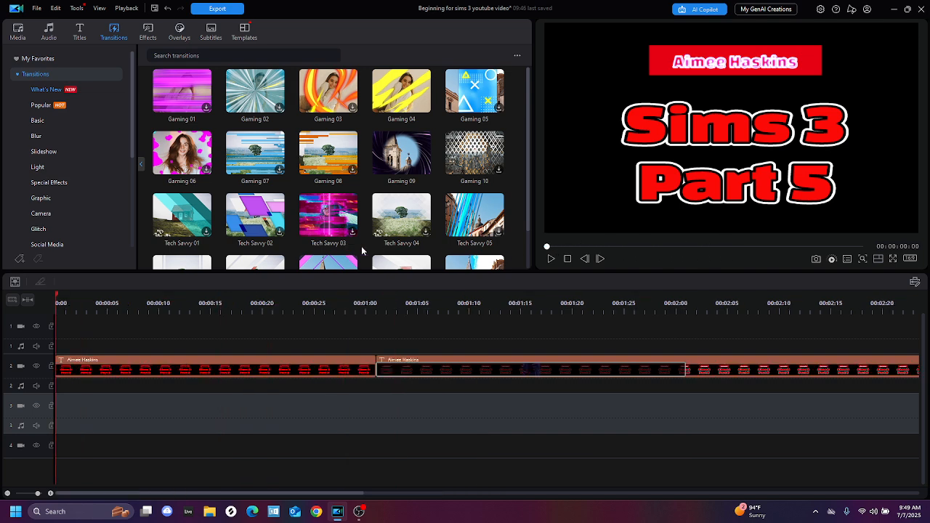
left_click(551, 259)
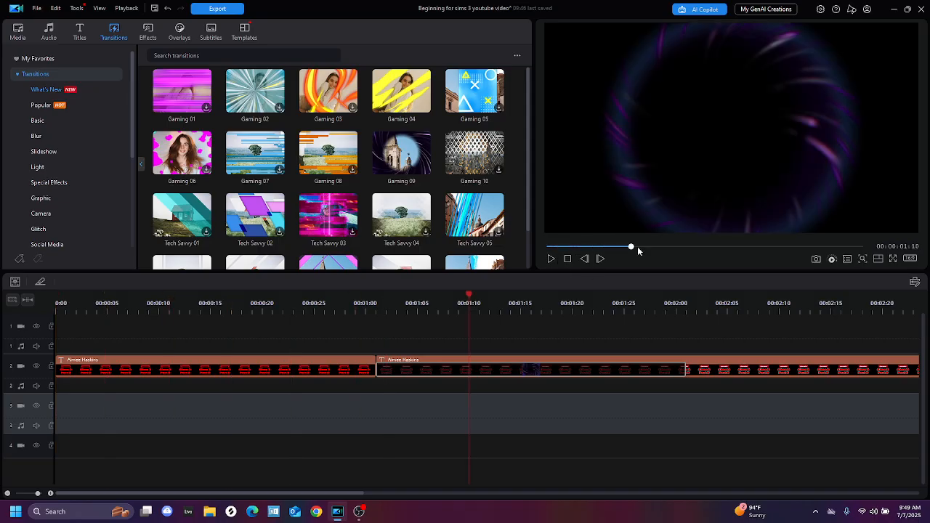
left_click_drag(631, 247, 431, 256)
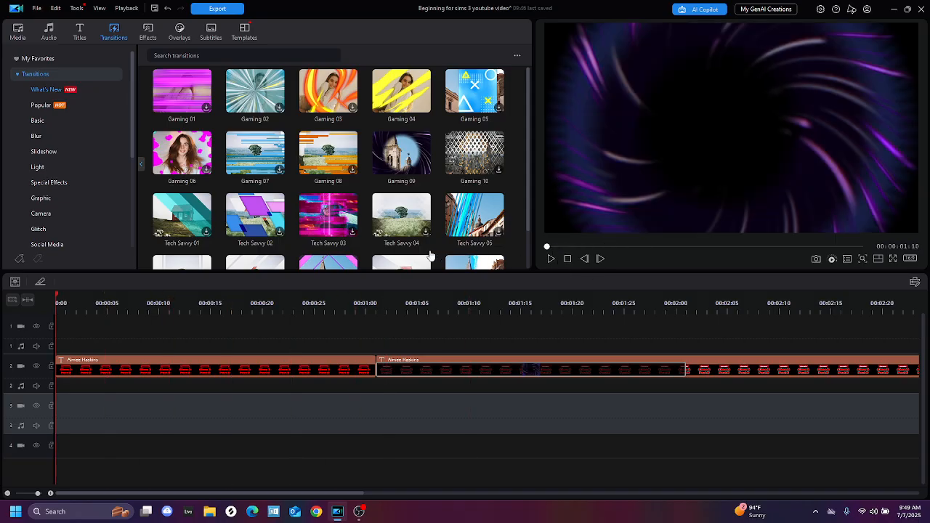
left_click(550, 260)
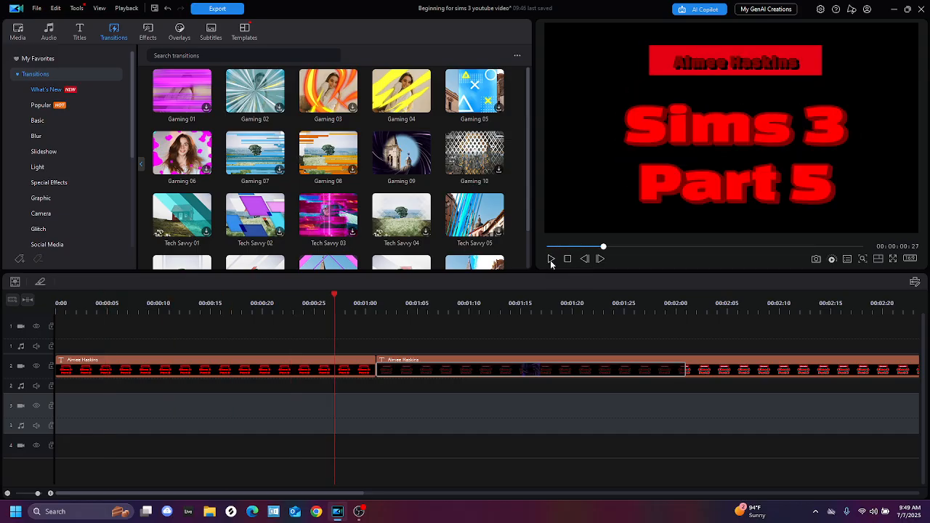
Set the duration of the first title clip to 00:00:05:01
left_click(60, 364)
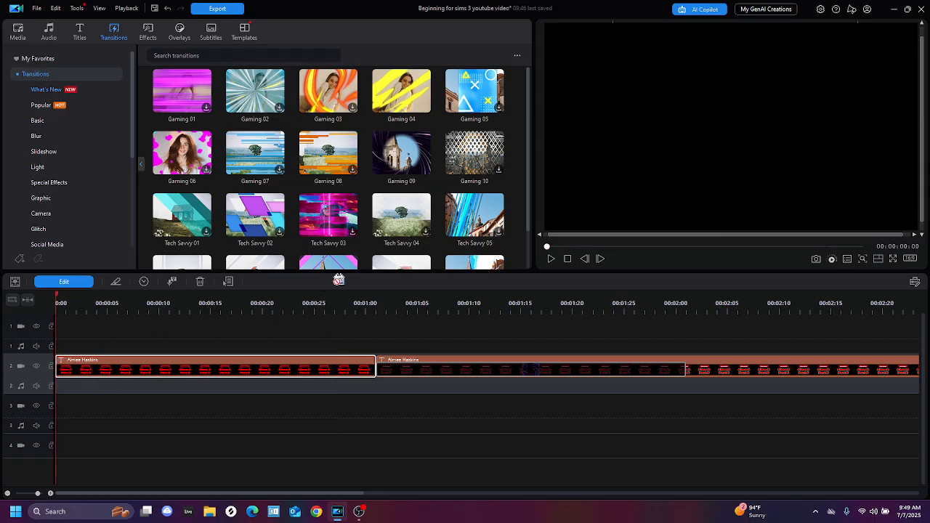
right_click(126, 357)
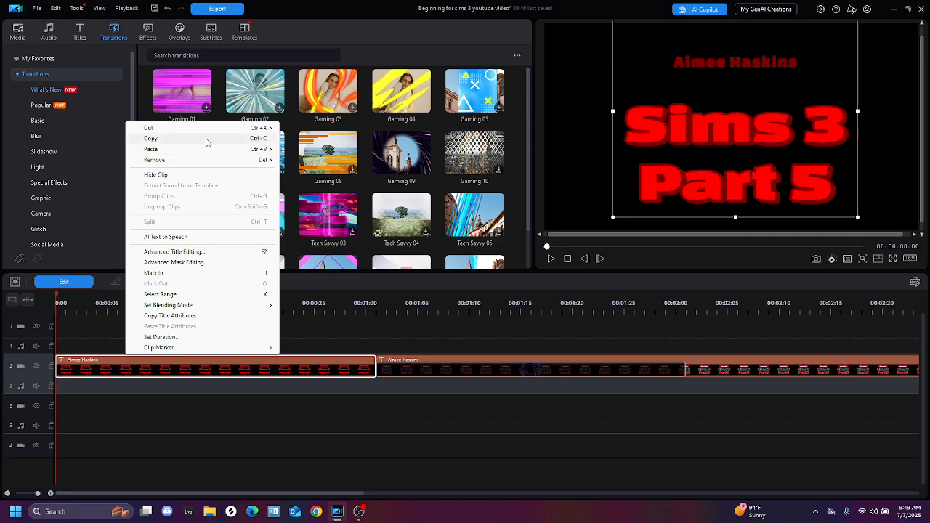
left_click(169, 337)
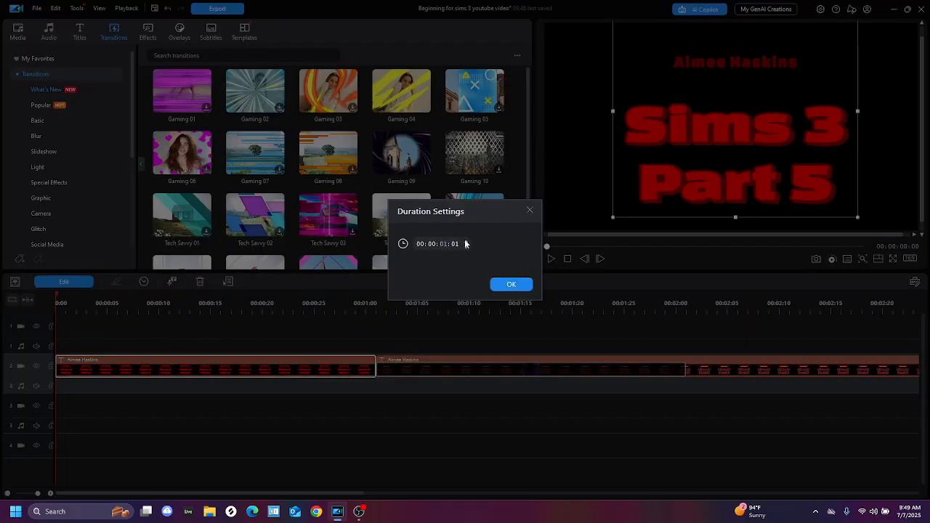
left_click(509, 284)
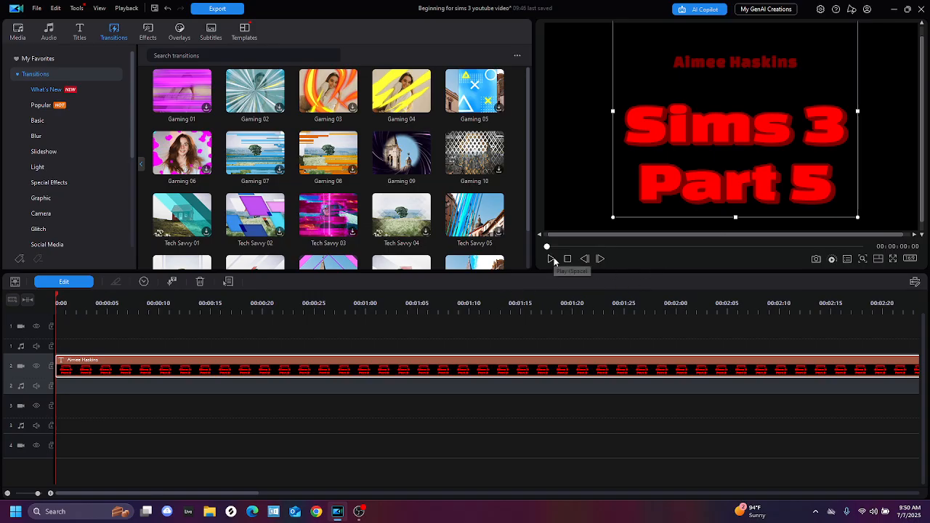
Shorten the first title clip to a duration of 00:00:01:20
right_click(284, 366)
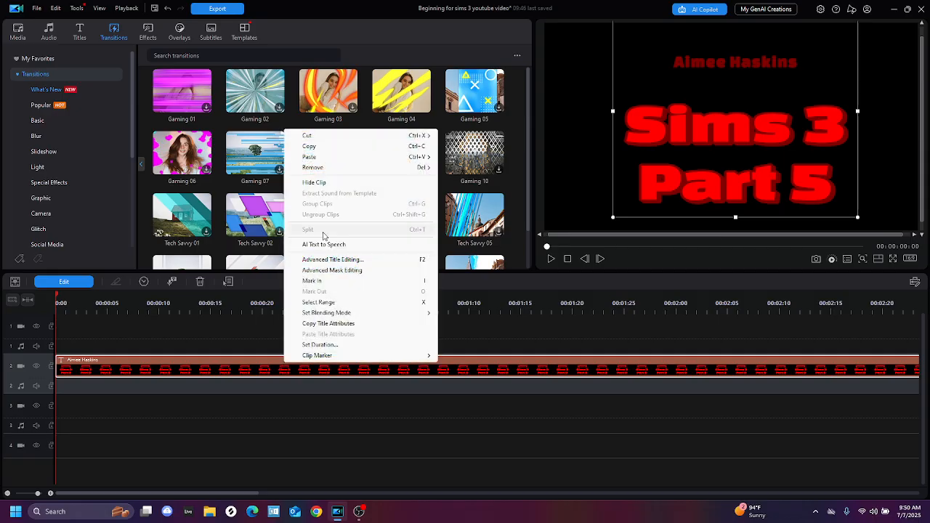
left_click(322, 345)
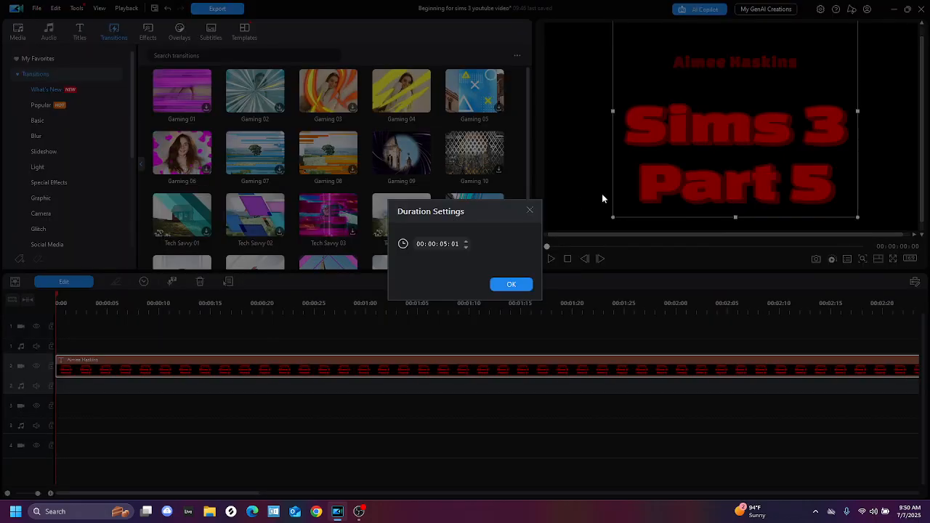
left_click(465, 247)
left_click(455, 244)
left_click(491, 282)
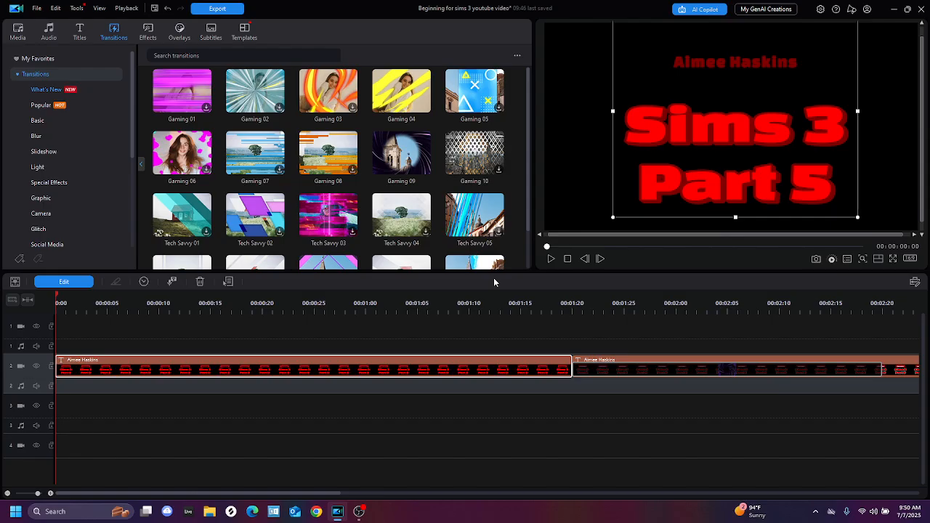
Play the opening from the start twice to check the timing of the first title clip before the Gaming 09 transition
left_click(552, 259)
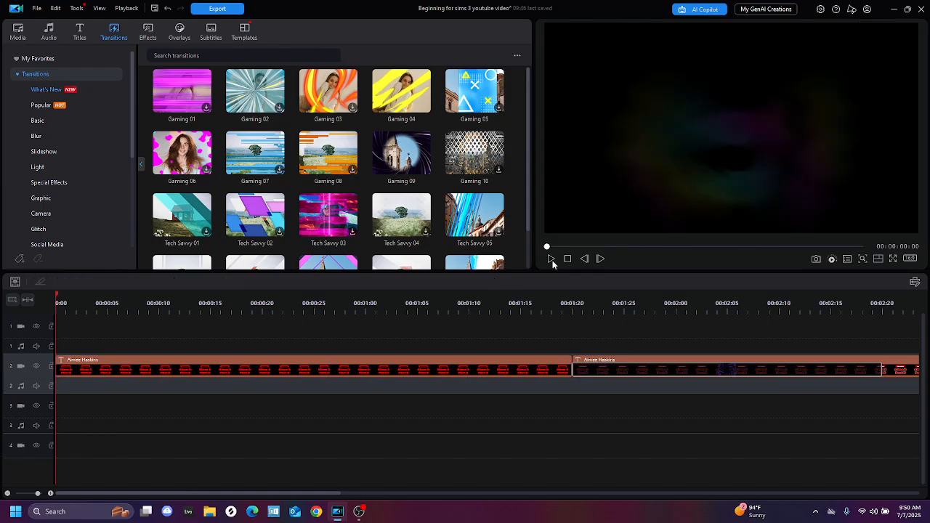
left_click(552, 260)
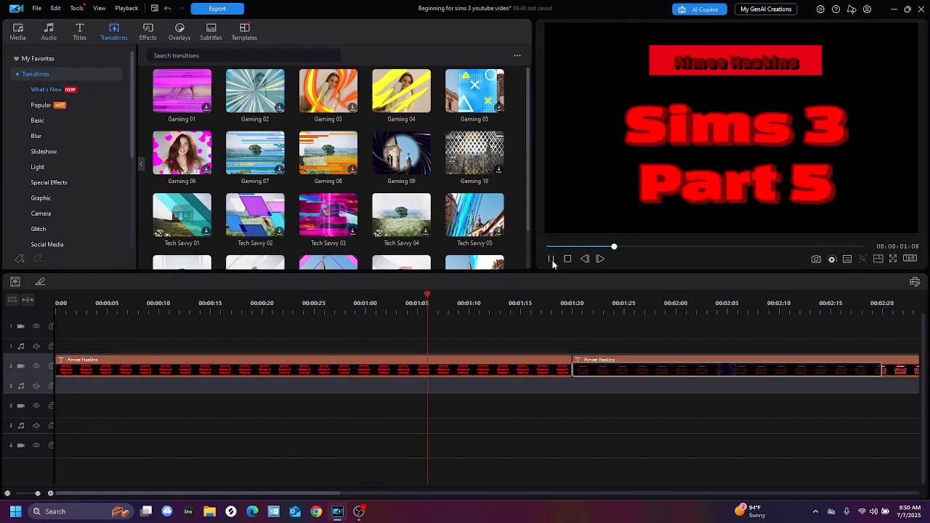
left_click(552, 260)
left_click_drag(478, 300, 56, 300)
left_click(552, 259)
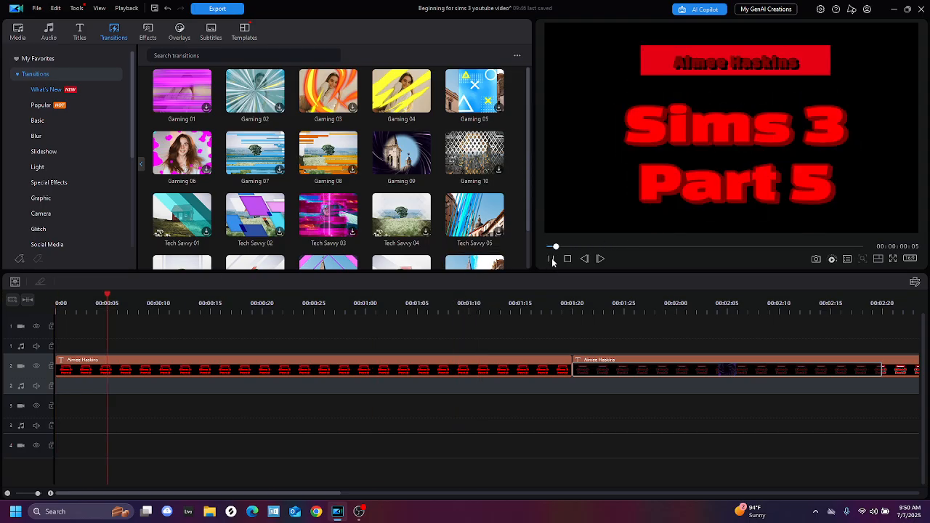
left_click(551, 258)
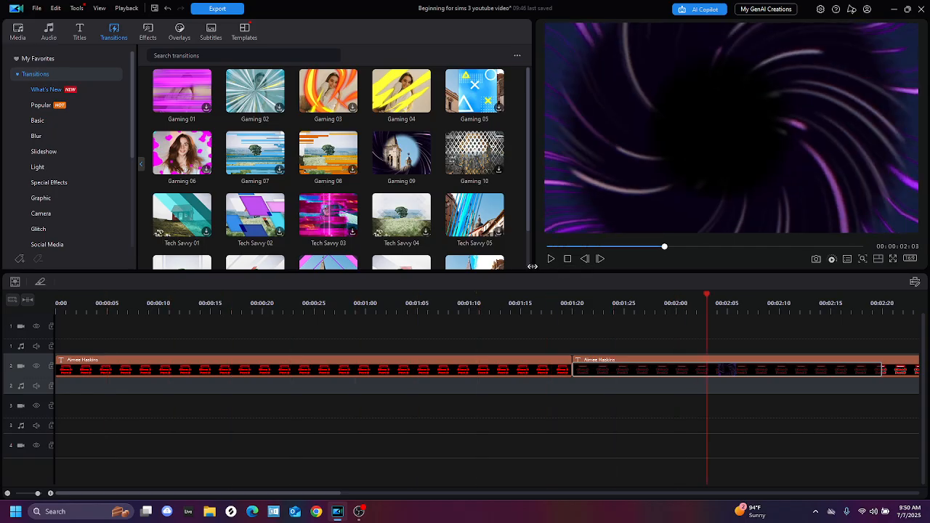
Dismiss the playhead notices and undo the last duration change on the first title clip
left_click(294, 372)
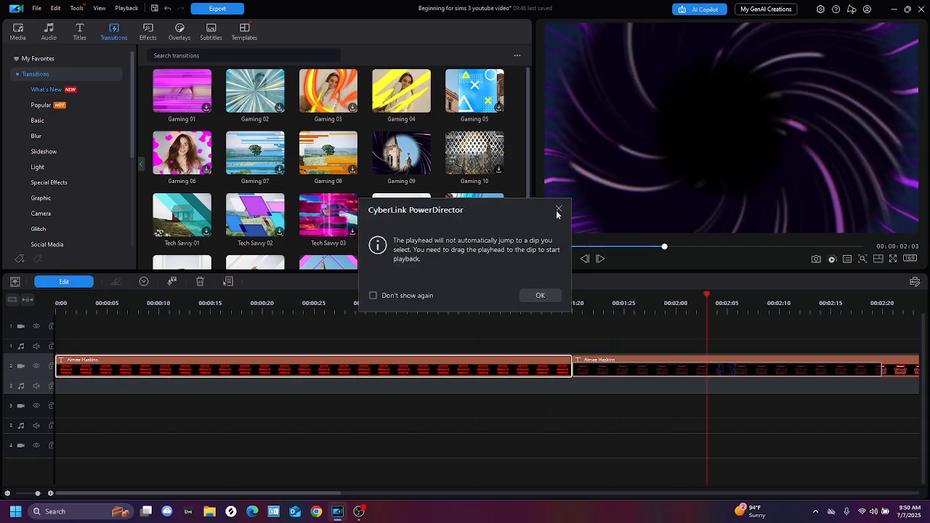
left_click(558, 207)
left_click(579, 363)
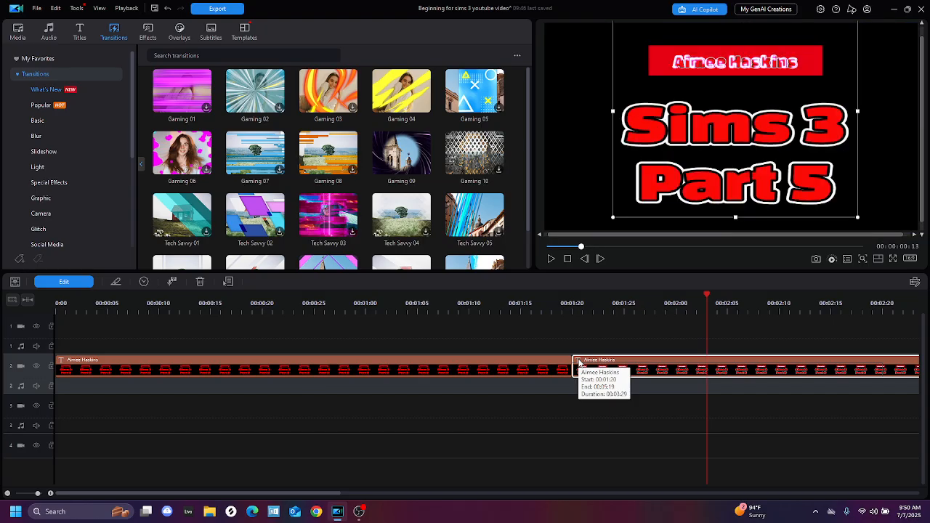
left_click(531, 365)
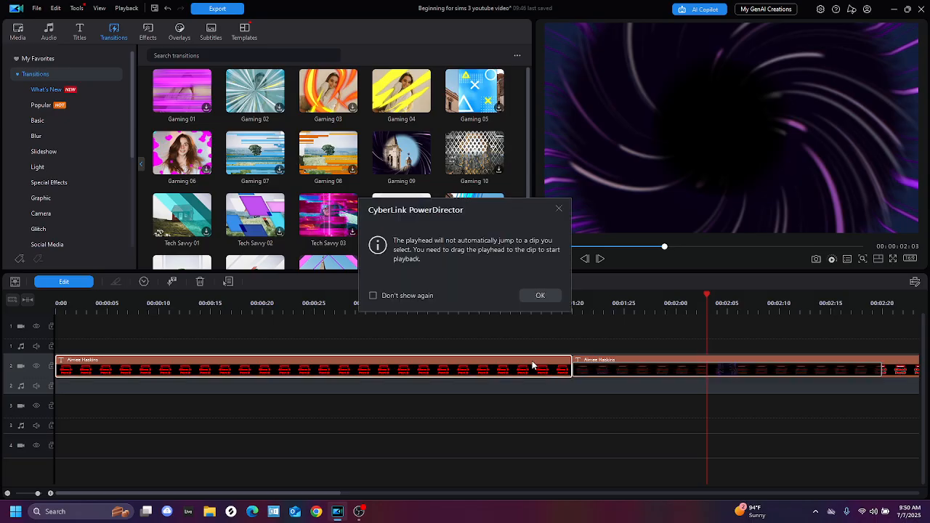
left_click(542, 295)
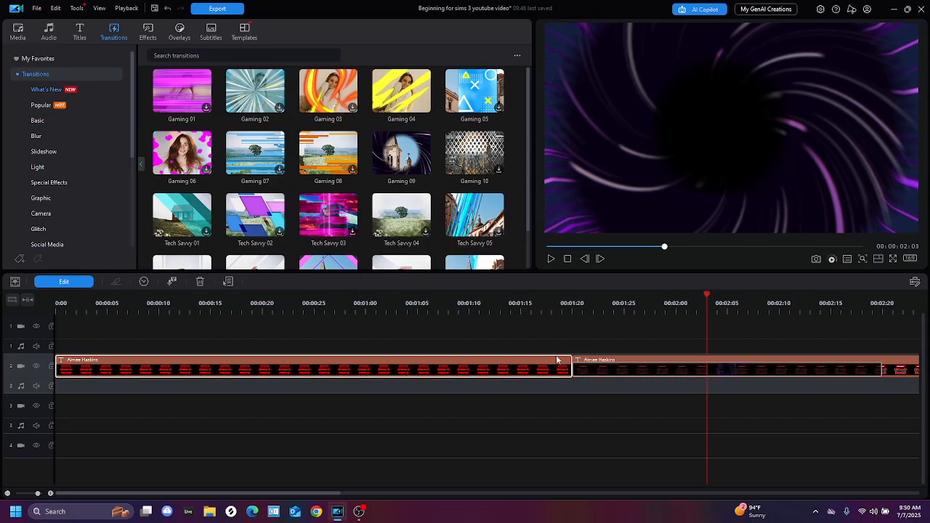
left_click(166, 10)
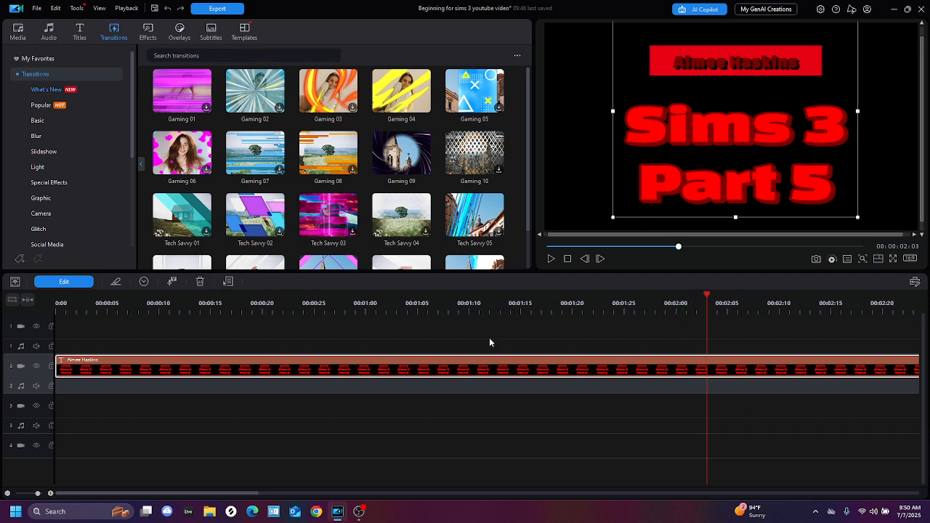
Play a little of the sequence, then remove the first title clip from the timeline, leaving a gap
left_click(551, 259)
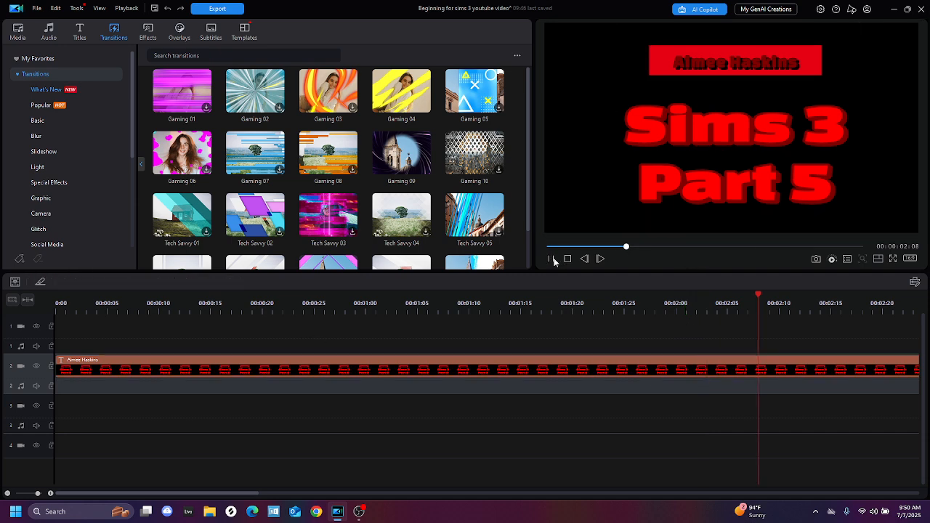
scroll(568, 324, "down", 4)
scroll(568, 324, "up", 3)
left_click_drag(443, 300, 125, 313)
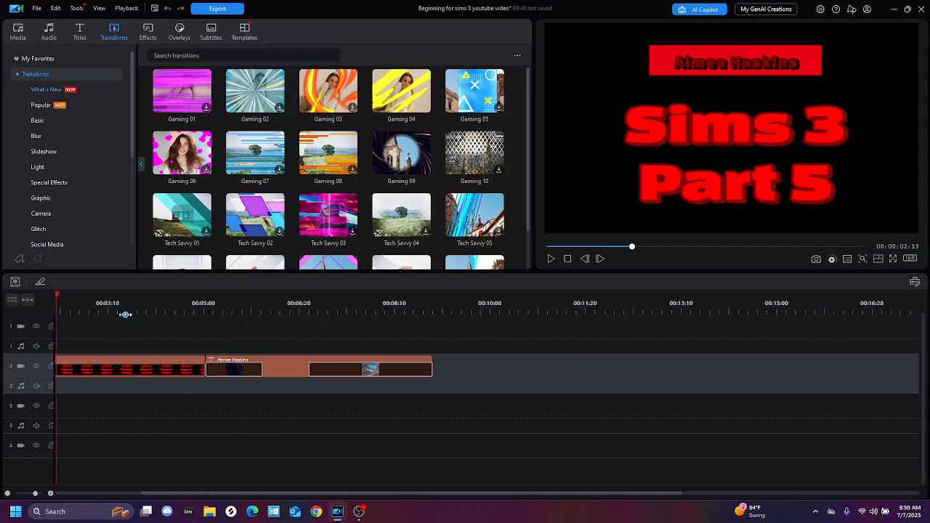
left_click(149, 363)
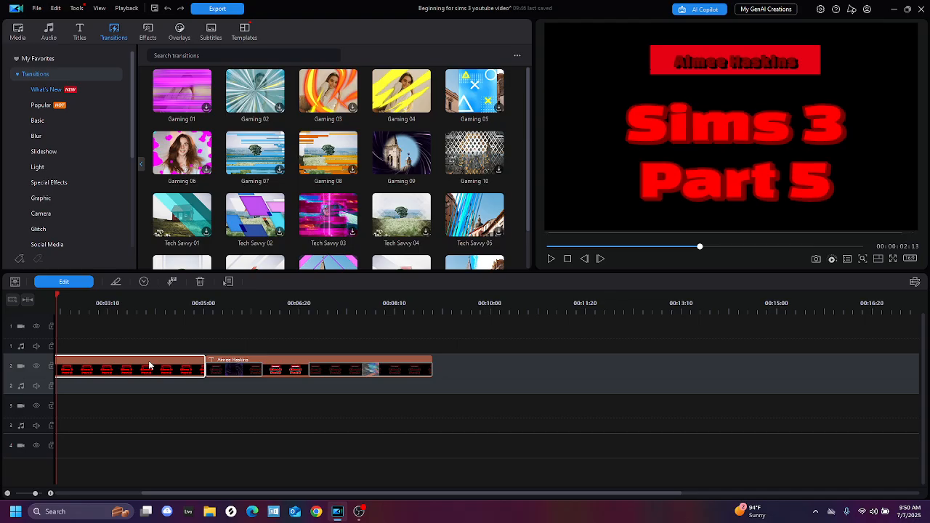
key("Delete")
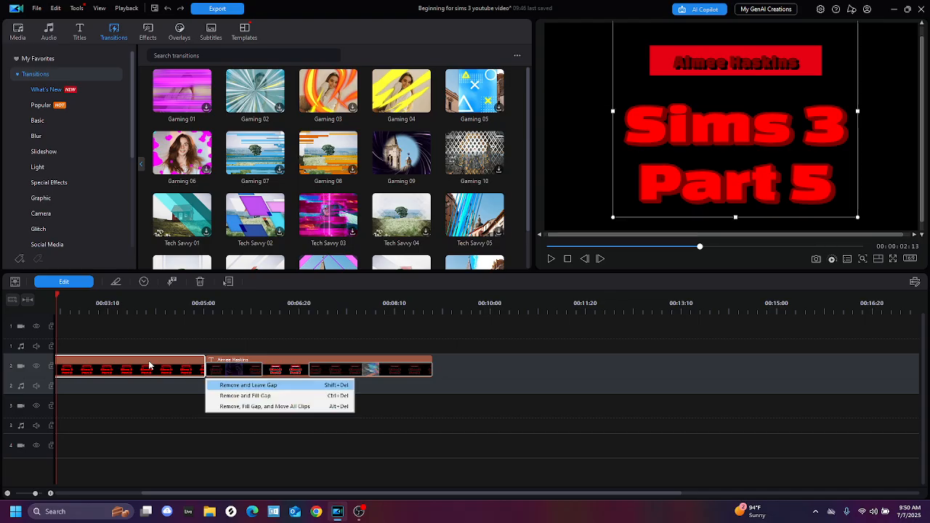
left_click(261, 385)
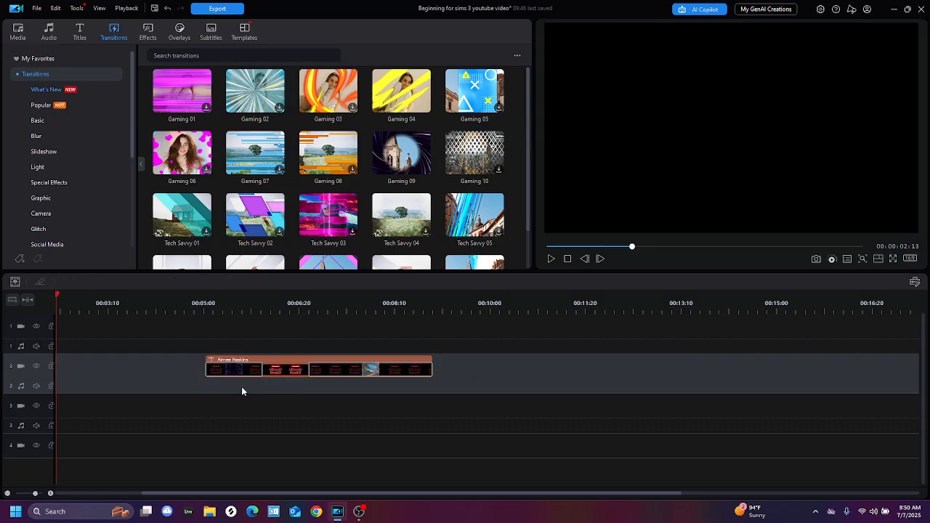
Move the remaining white-outlined title clip with its two transitions to the very start of its track at 00:00:00
left_click_drag(215, 379, 62, 372)
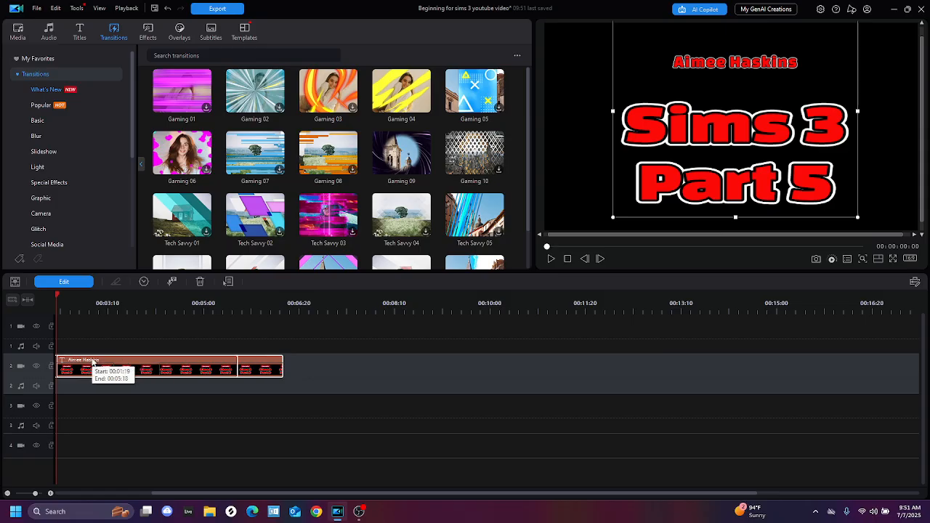
mouse_move(173, 362)
left_mouse_down()
mouse_move(306, 364)
mouse_move(180, 364)
left_mouse_up()
left_click(540, 295)
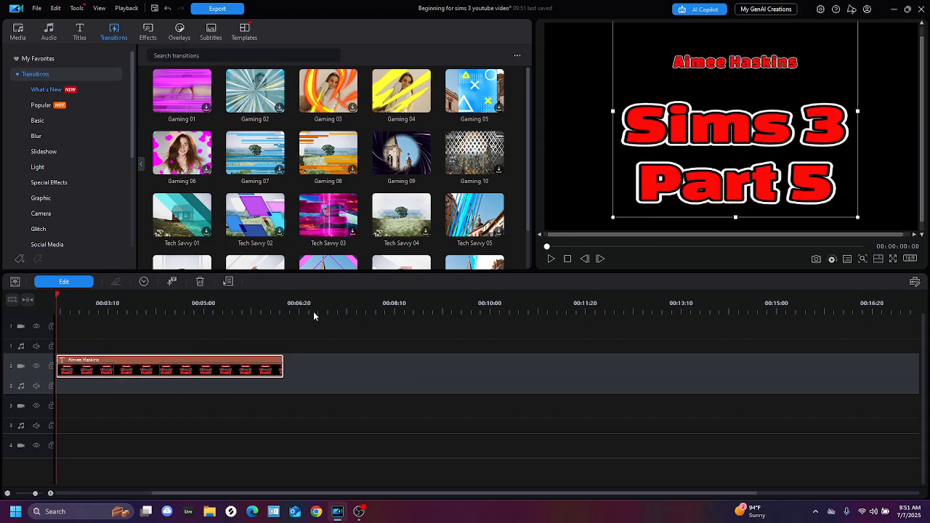
left_click(550, 260)
left_click(550, 259)
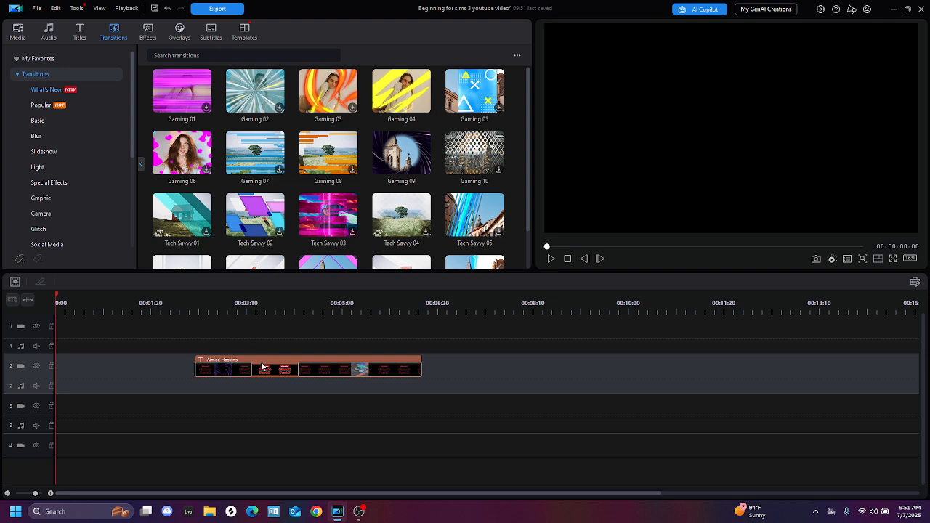
left_click_drag(261, 367, 85, 361)
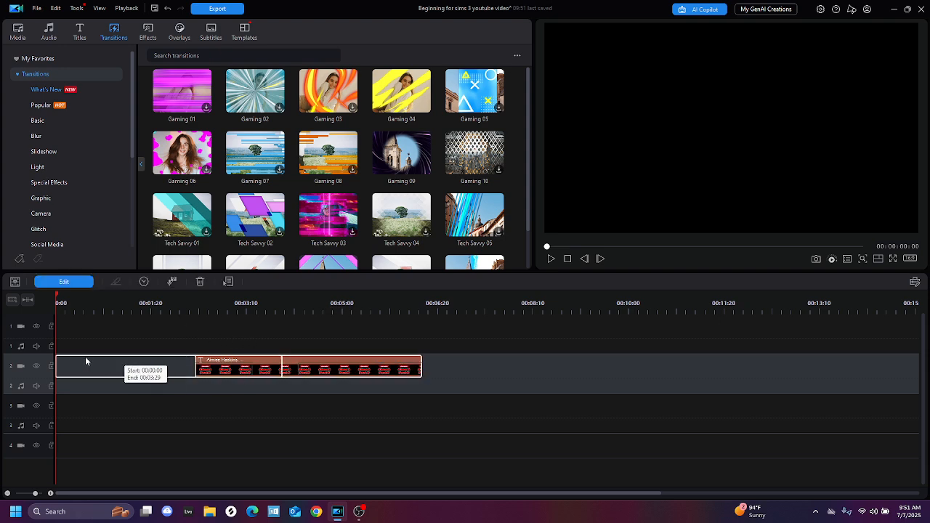
Play the repositioned title clip once and save the project
left_click(552, 260)
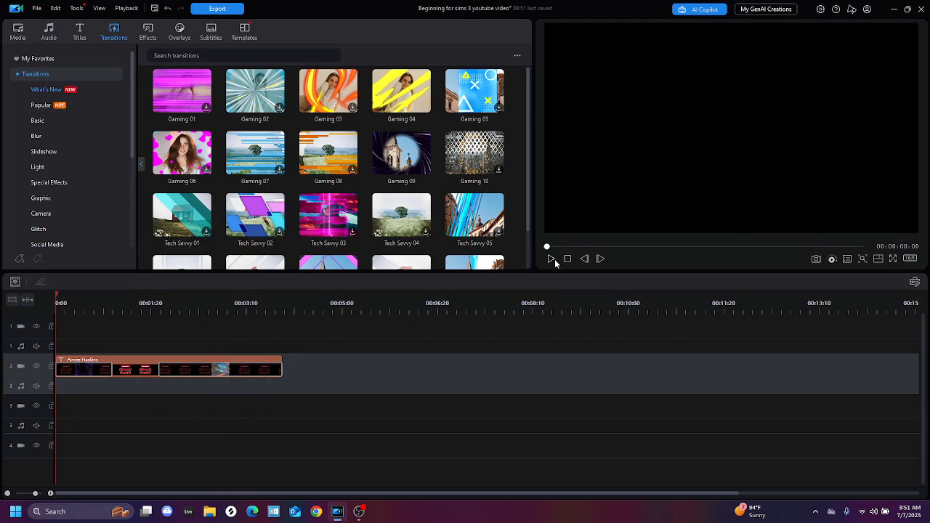
left_click(37, 8)
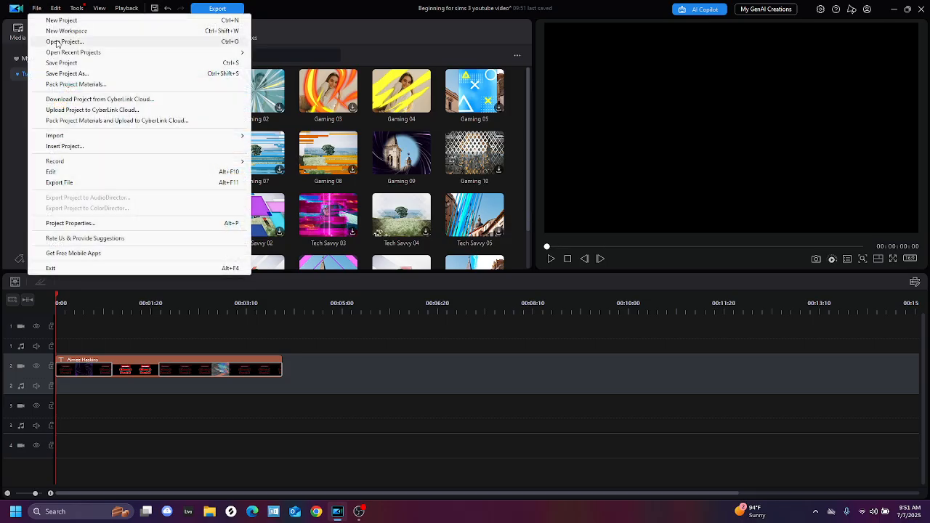
left_click(56, 64)
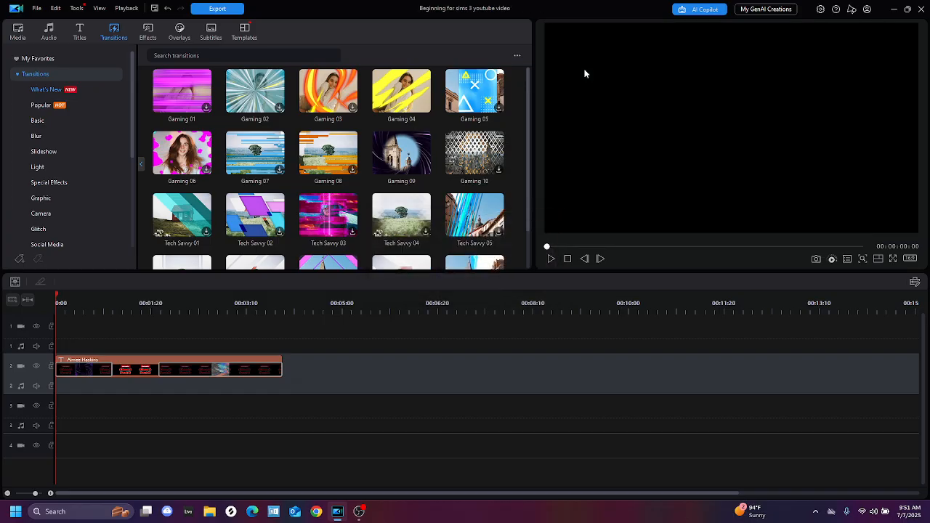
Try to export the title as an MP4 video named "Beginning for sims 3 youtube video" in the Sims 3 videos folder
left_click(216, 9)
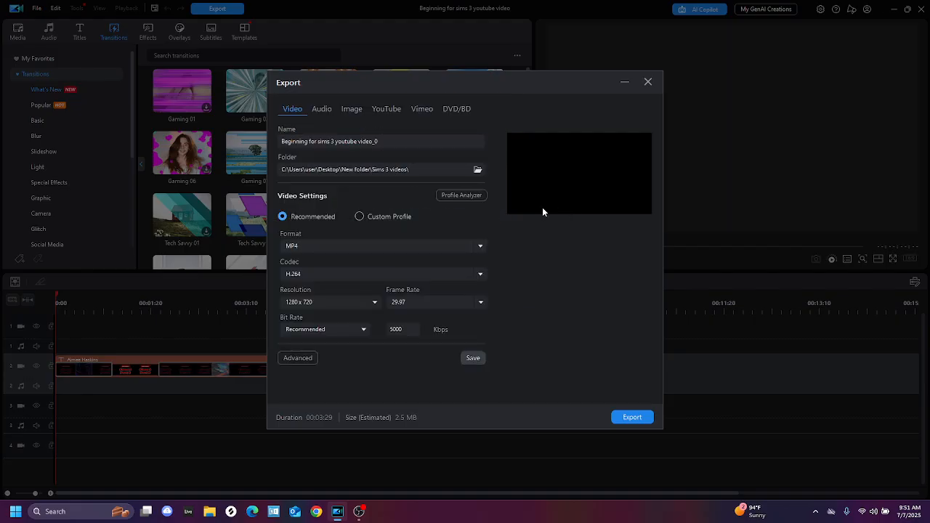
left_click_drag(400, 141, 98, 116)
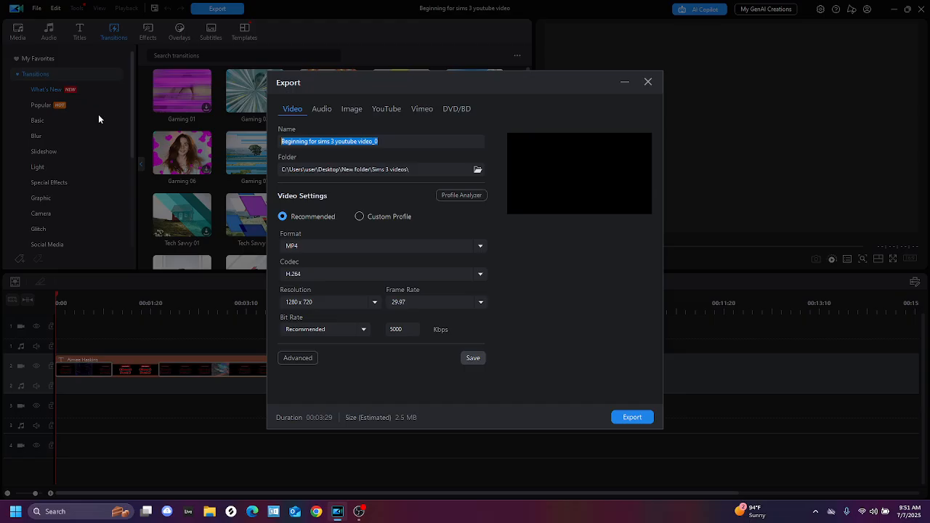
left_click(407, 139)
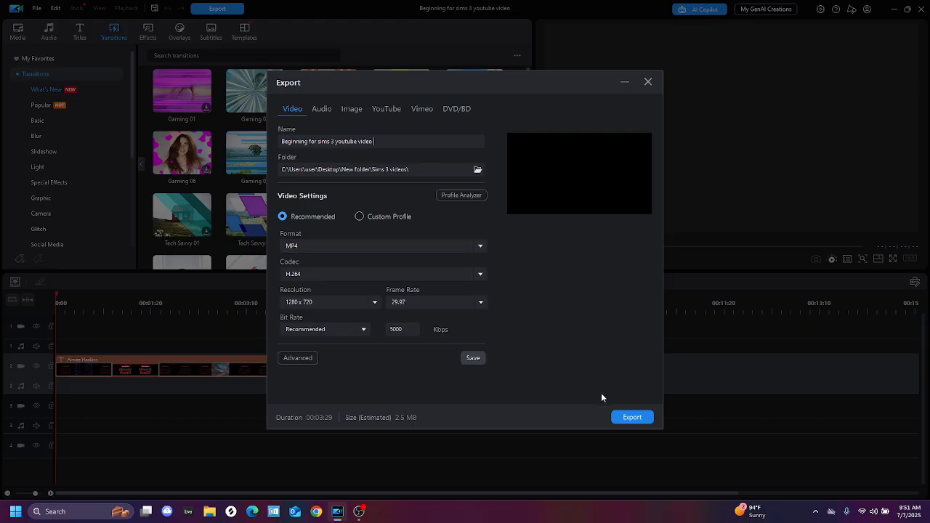
left_click(631, 421)
left_click(631, 421)
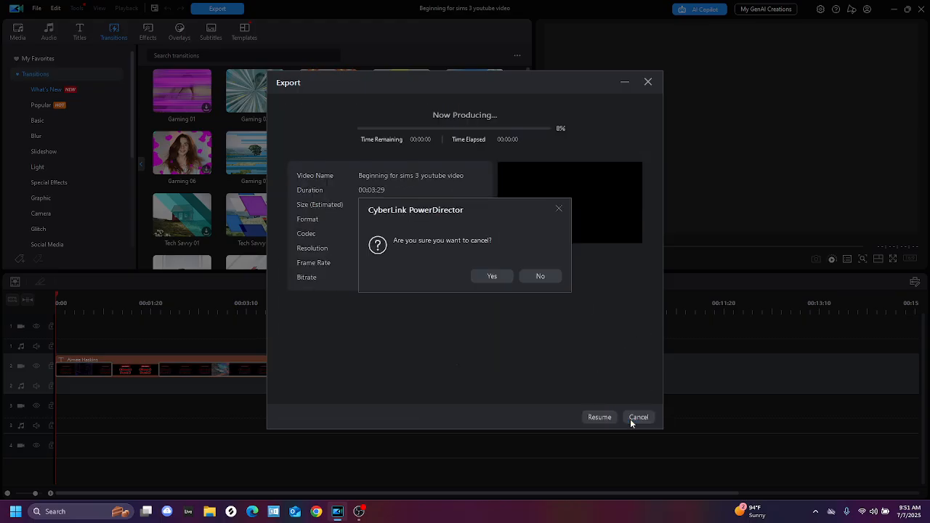
left_click(489, 277)
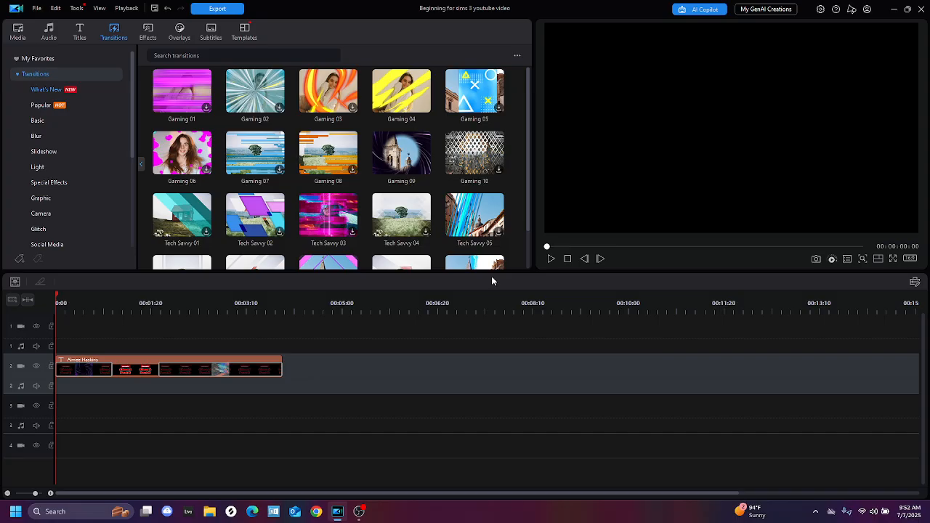
mouse_move(355, 511)
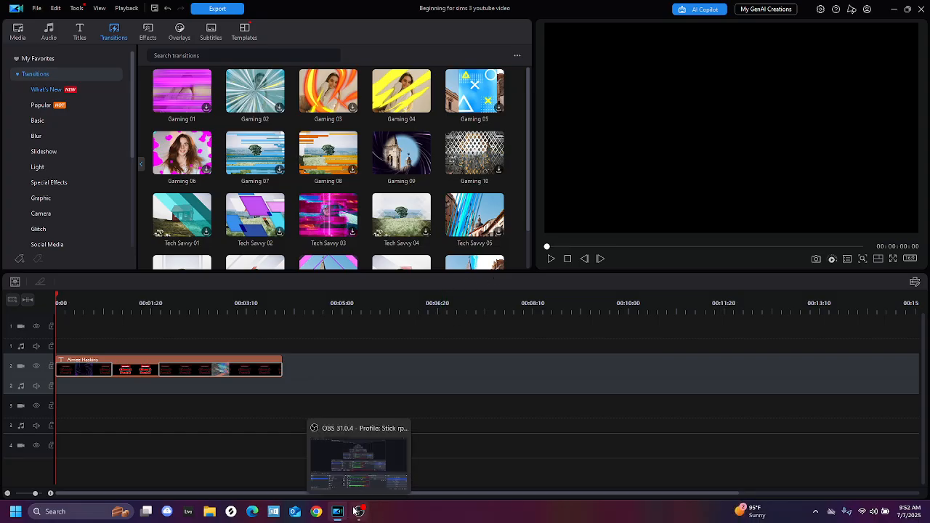
left_click(354, 511)
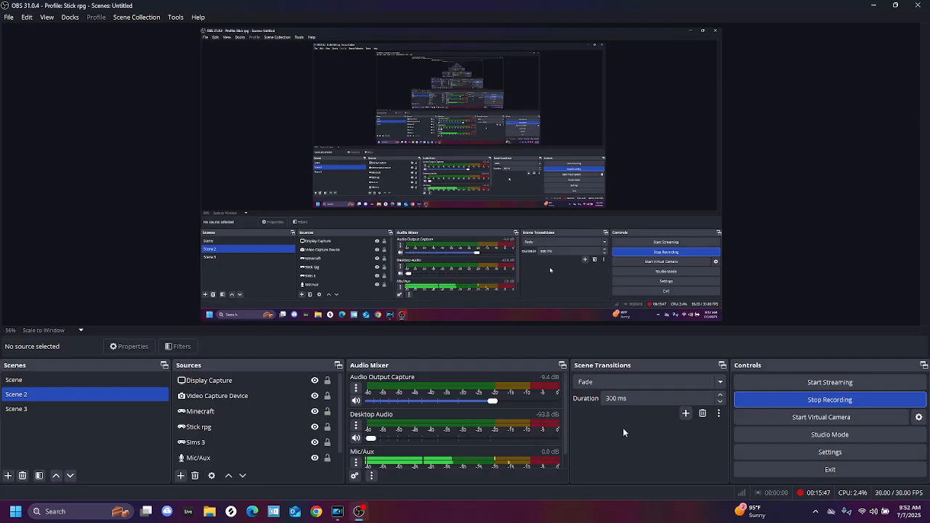
left_click(360, 510)
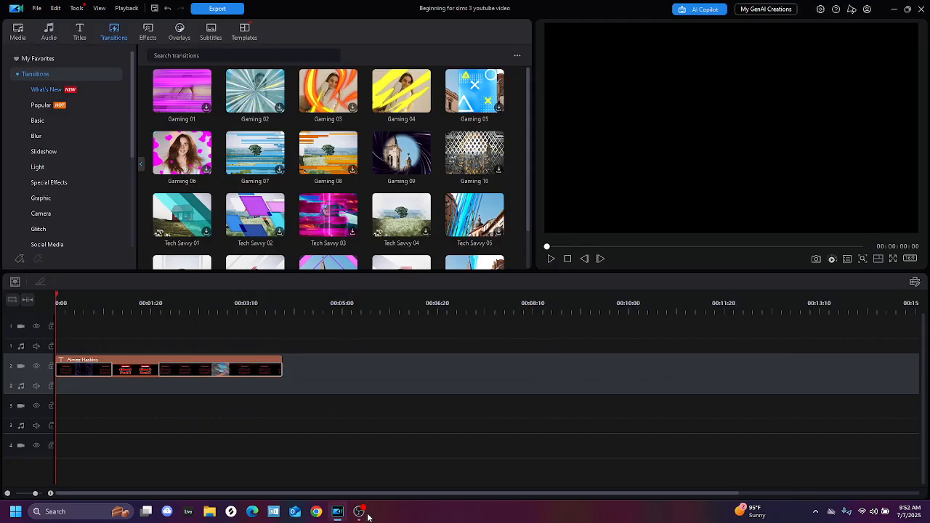
left_click(358, 510)
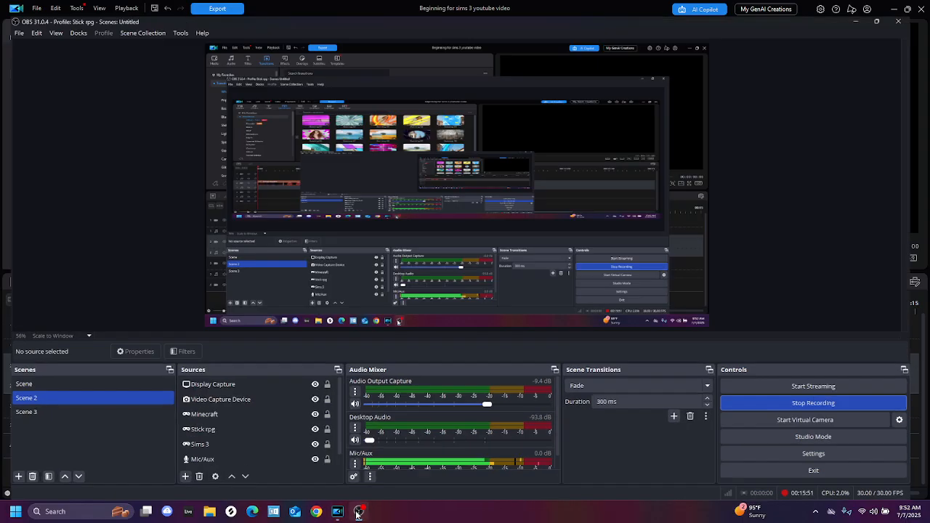